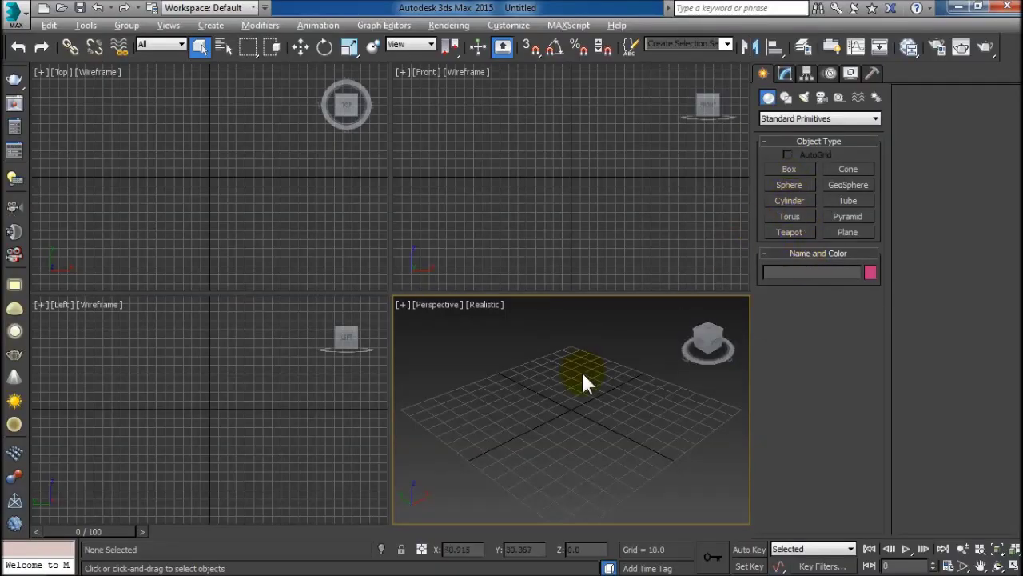
Maximize the Perspective viewport with Alt+W and pick the Standard Primitives Cylinder tool.
{"action": "key", "text": "alt+w"}
{"action": "left_click", "coordinate": [789, 201]}
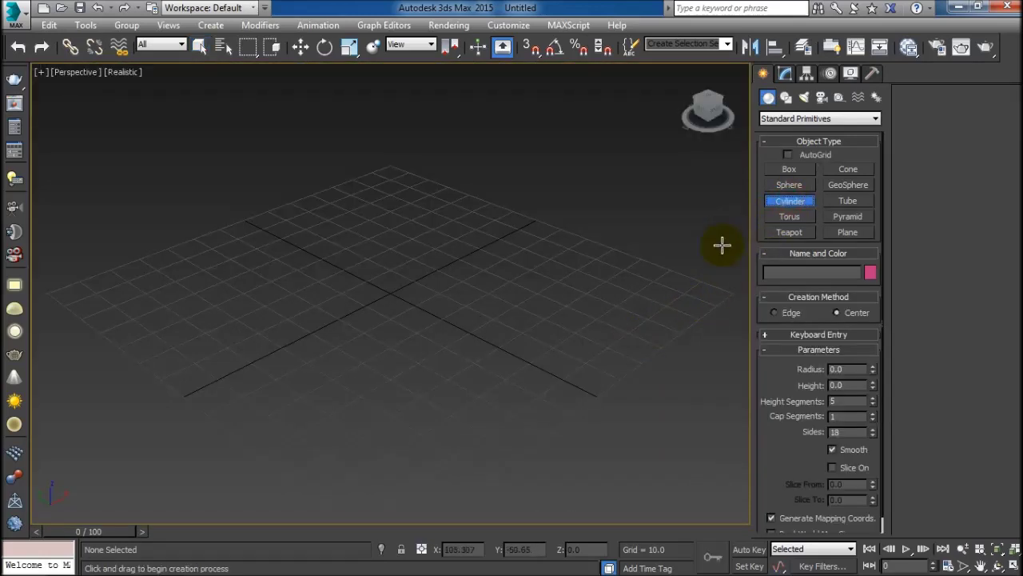
Draw Cylinder001 at the grid centre with radius 14.556 and height 54.112.
{"action": "left_click_drag", "start_coordinate": [366, 294], "coordinate": [373, 323]}
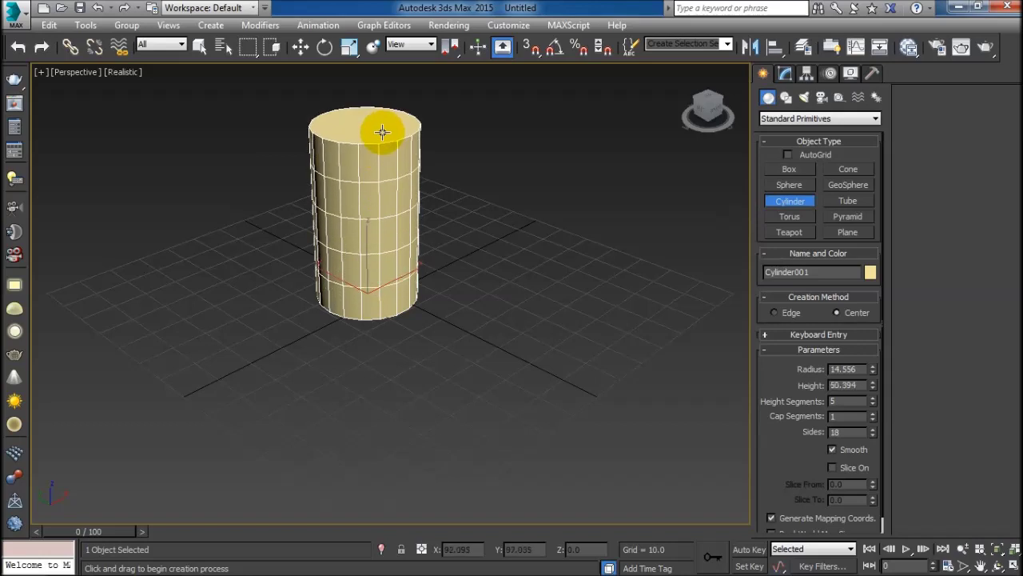
{"action": "left_click", "coordinate": [382, 122]}
{"action": "mouse_move", "coordinate": [461, 407]}
{"action": "middle_mouse_down", "text": "alt"}
{"action": "mouse_move", "coordinate": [459, 366]}
{"action": "mouse_move", "coordinate": [463, 413]}
{"action": "middle_mouse_up", "text": "alt"}
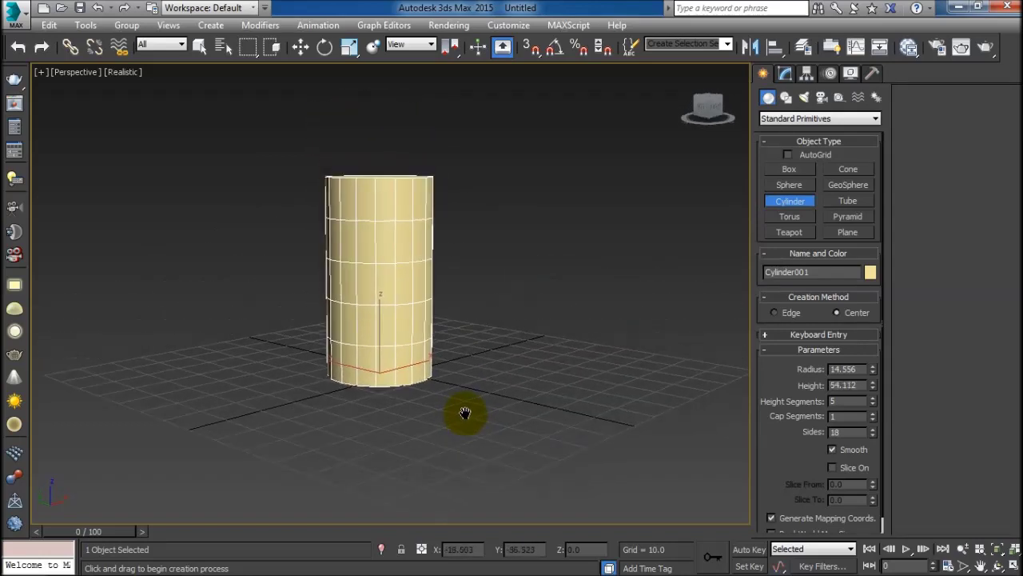
Raise the cylinder's Height Segments to 14.
{"action": "left_click", "coordinate": [873, 397]}
{"action": "left_click", "coordinate": [873, 397]}
{"action": "left_click", "coordinate": [873, 397]}
{"action": "left_click", "coordinate": [873, 397]}
{"action": "left_click", "coordinate": [873, 397]}
{"action": "left_click", "coordinate": [873, 398]}
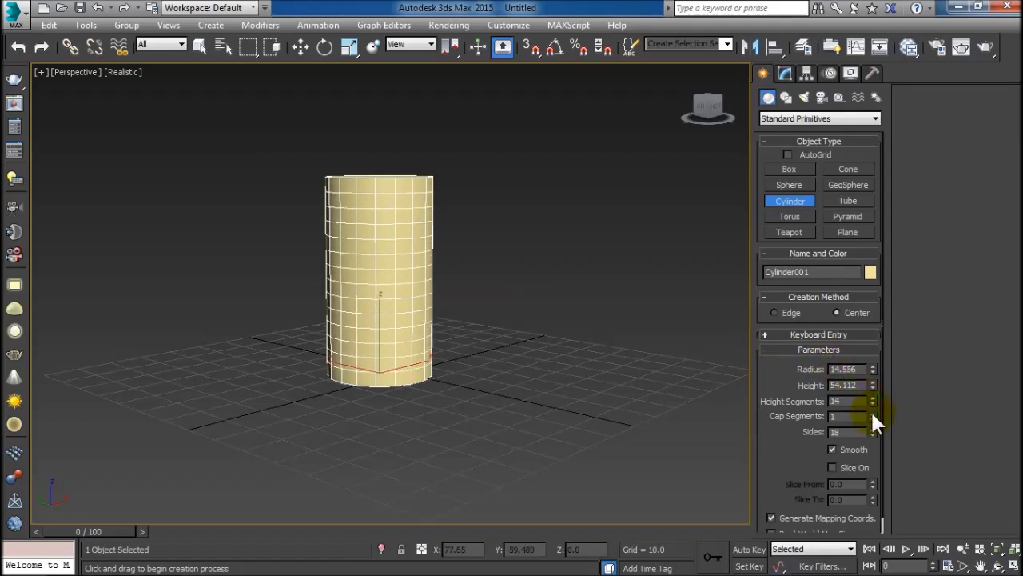
Make the cylinder taller, to height 55.199, and set Cap Segments to 1.
{"action": "left_click", "coordinate": [872, 414]}
{"action": "left_click_drag", "start_coordinate": [873, 382], "coordinate": [873, 382]}
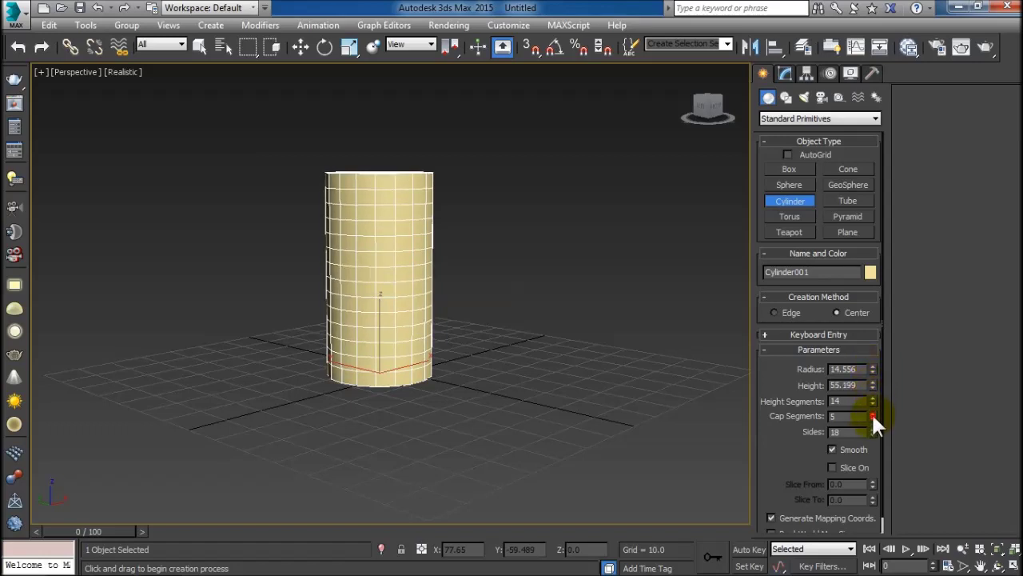
{"action": "left_click", "coordinate": [873, 413]}
{"action": "mouse_move", "coordinate": [561, 315]}
{"action": "middle_mouse_down", "text": "alt"}
{"action": "mouse_move", "coordinate": [498, 340]}
{"action": "mouse_move", "coordinate": [502, 360]}
{"action": "middle_mouse_up", "text": "alt"}
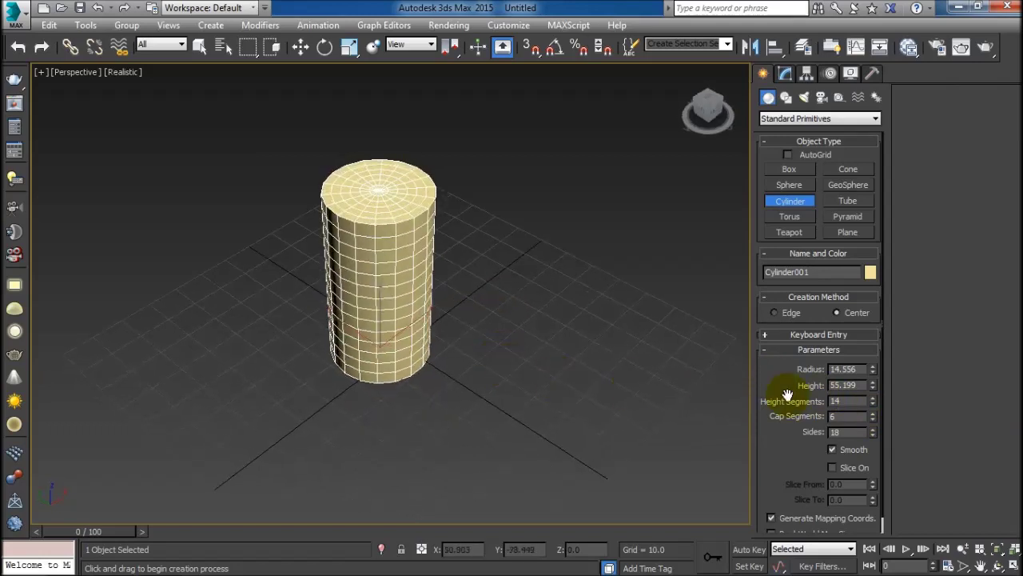
{"action": "left_click", "coordinate": [873, 418]}
{"action": "left_click", "coordinate": [873, 418]}
{"action": "middle_click_drag", "start_coordinate": [578, 386], "coordinate": [571, 347], "text": "alt"}
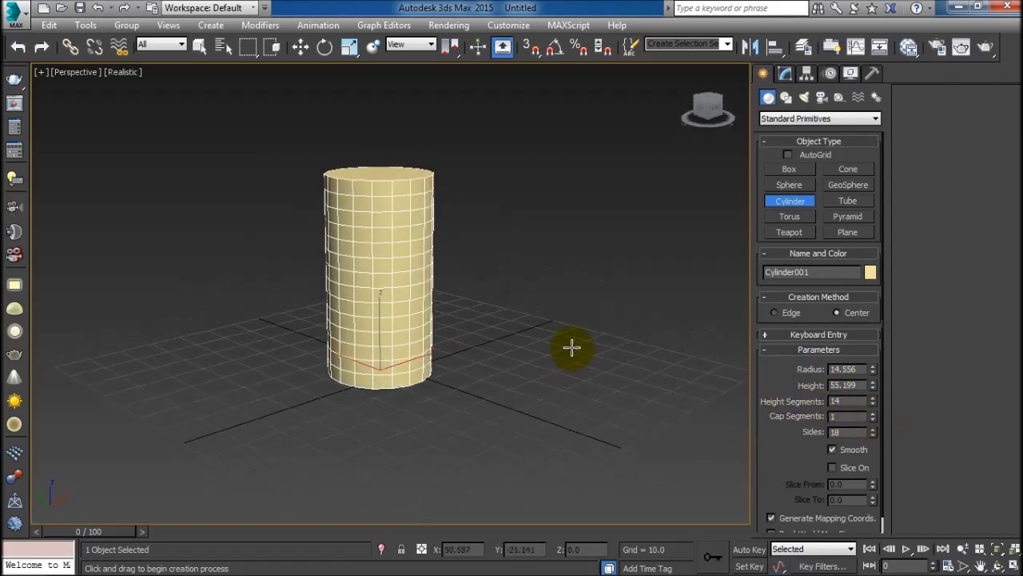
Increase the cylinder's Sides to 23 and inspect the denser mesh.
{"action": "left_click", "coordinate": [873, 428]}
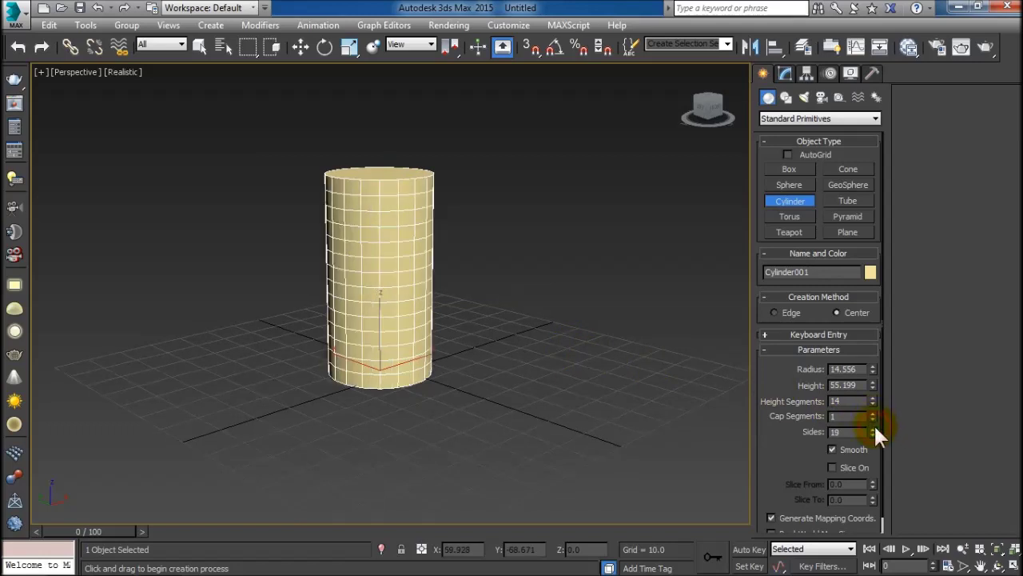
{"action": "left_click", "coordinate": [873, 428]}
{"action": "left_click", "coordinate": [874, 427]}
{"action": "left_click", "coordinate": [873, 428]}
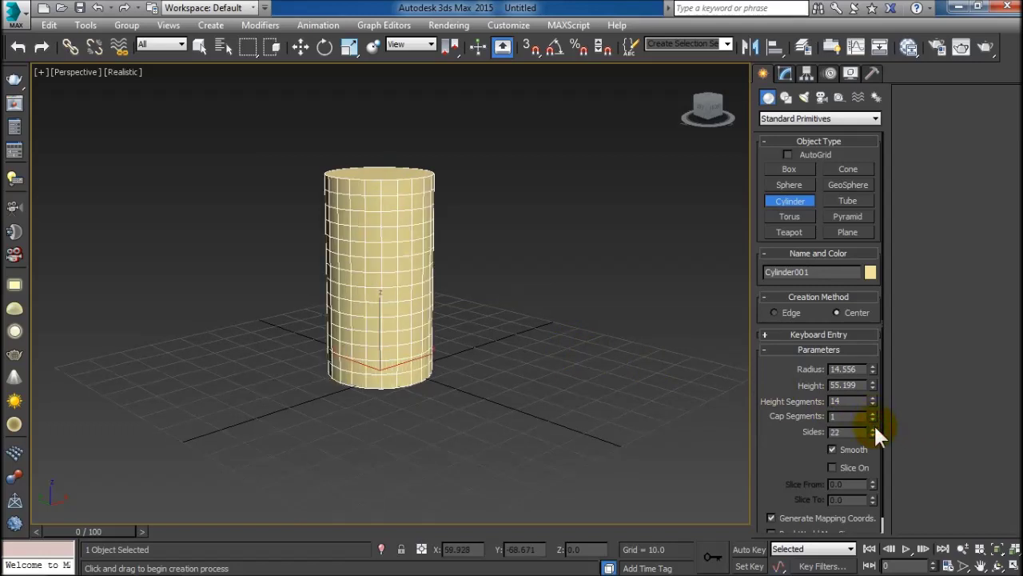
{"action": "left_click", "coordinate": [874, 428]}
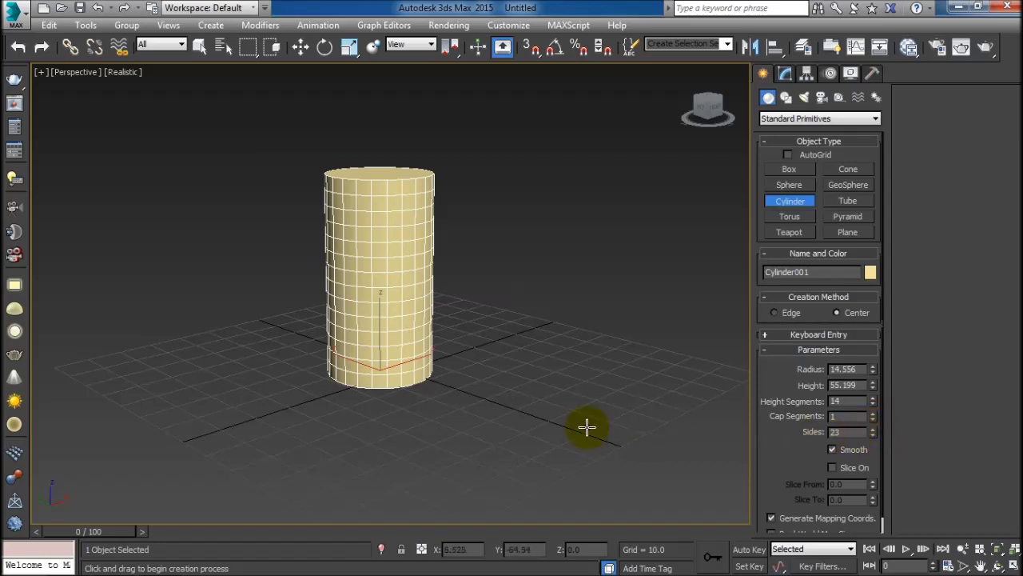
{"action": "middle_click_drag", "start_coordinate": [545, 425], "coordinate": [541, 393], "text": "alt"}
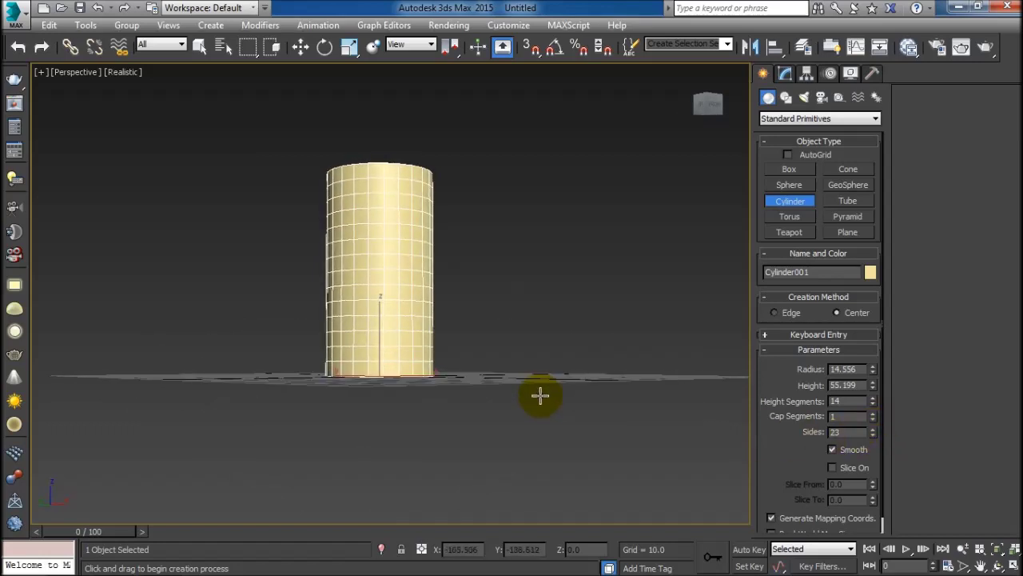
{"action": "mouse_move", "coordinate": [624, 339]}
{"action": "middle_mouse_down", "text": "alt"}
{"action": "mouse_move", "coordinate": [589, 354]}
{"action": "mouse_move", "coordinate": [498, 206]}
{"action": "middle_mouse_up", "text": "alt"}
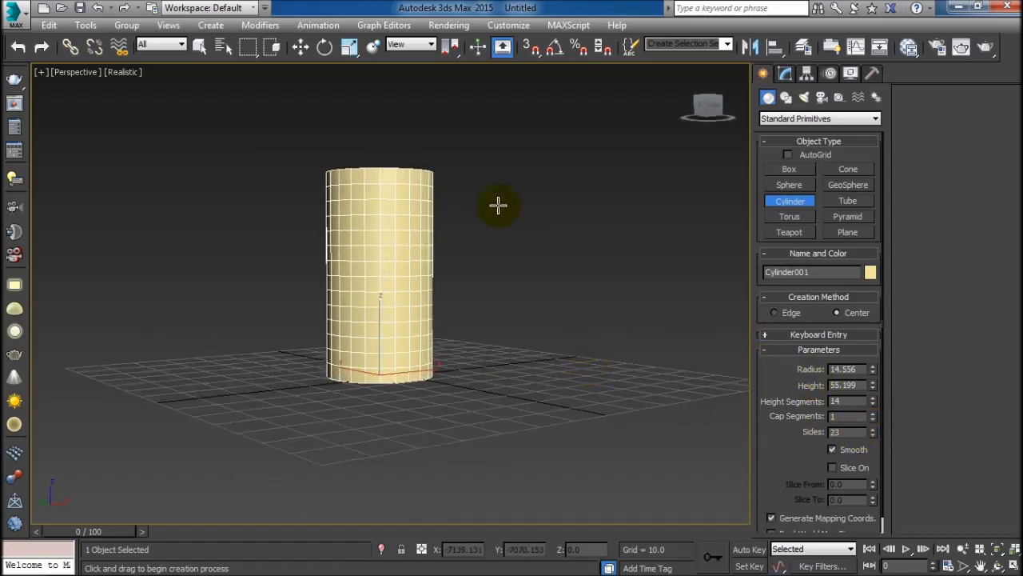
{"action": "mouse_move", "coordinate": [525, 299]}
{"action": "middle_mouse_down", "text": "alt"}
{"action": "mouse_move", "coordinate": [536, 317]}
{"action": "mouse_move", "coordinate": [541, 304]}
{"action": "mouse_move", "coordinate": [534, 329]}
{"action": "middle_mouse_up", "text": "alt"}
{"action": "scroll", "coordinate": [535, 329], "scroll_direction": "up", "scroll_amount": 3}
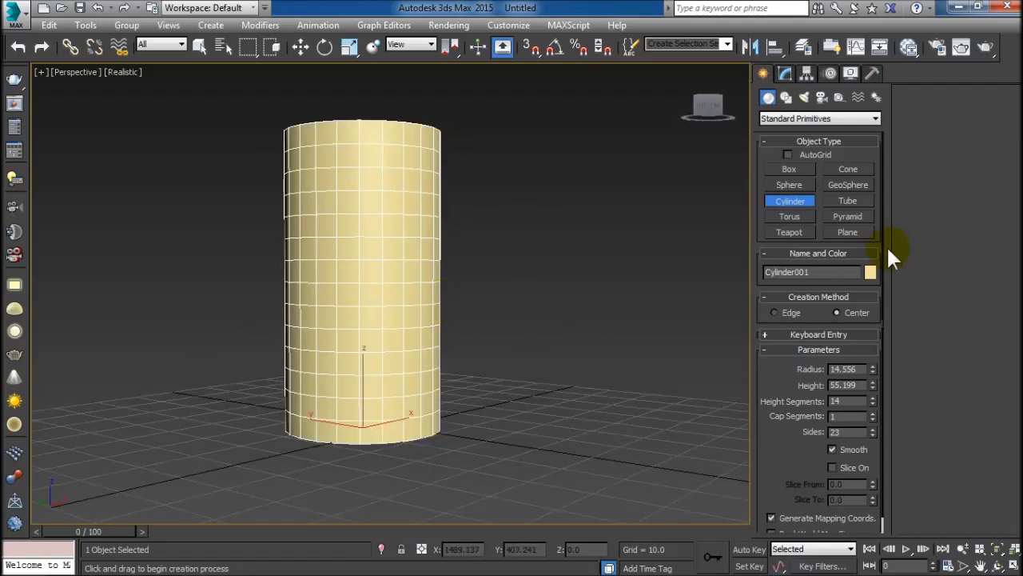
Convert Cylinder001 to an Editable Poly from the modifier stack.
{"action": "left_click", "coordinate": [786, 72]}
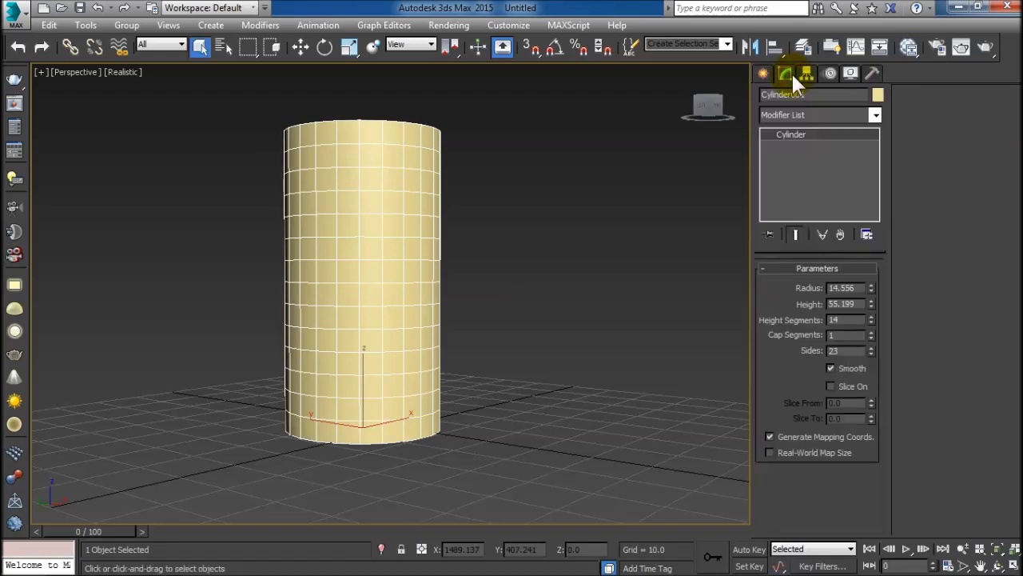
{"action": "right_click", "coordinate": [793, 138]}
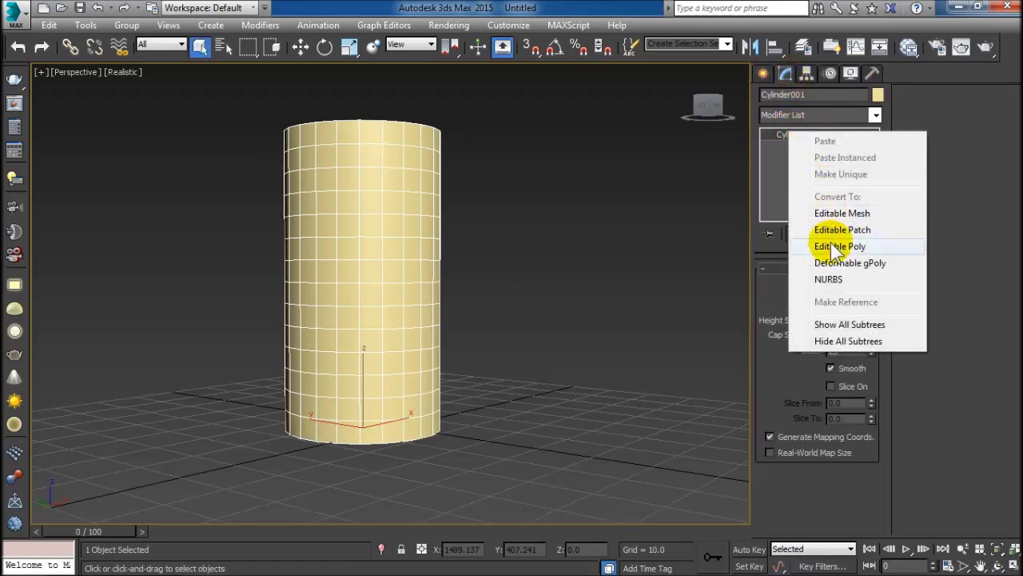
{"action": "left_click", "coordinate": [838, 246]}
Select the cylinder's bottom ring of polygons, then switch to Vertex level.
{"action": "left_click", "coordinate": [769, 134]}
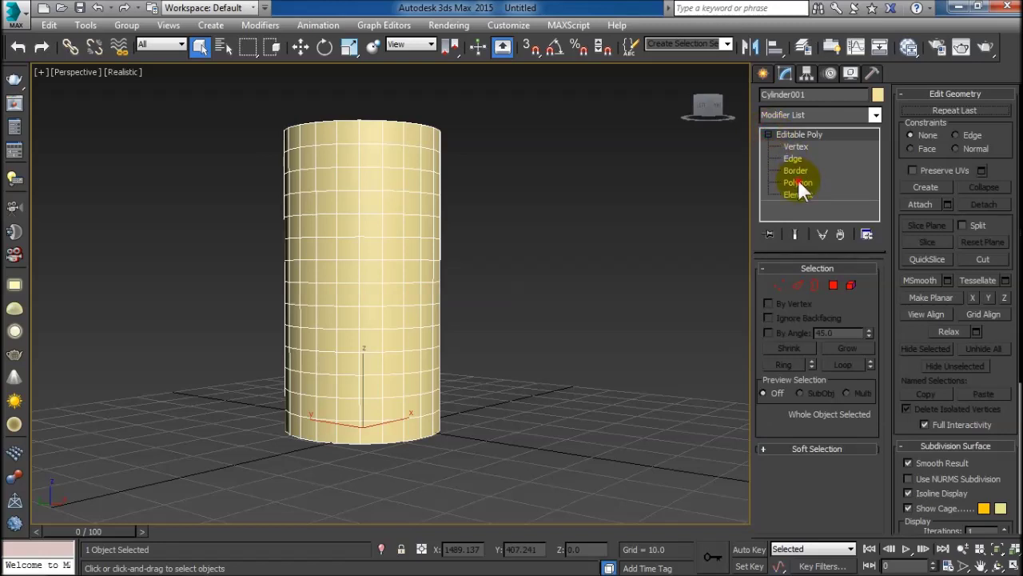
{"action": "left_click", "coordinate": [798, 183]}
{"action": "left_click", "coordinate": [392, 427]}
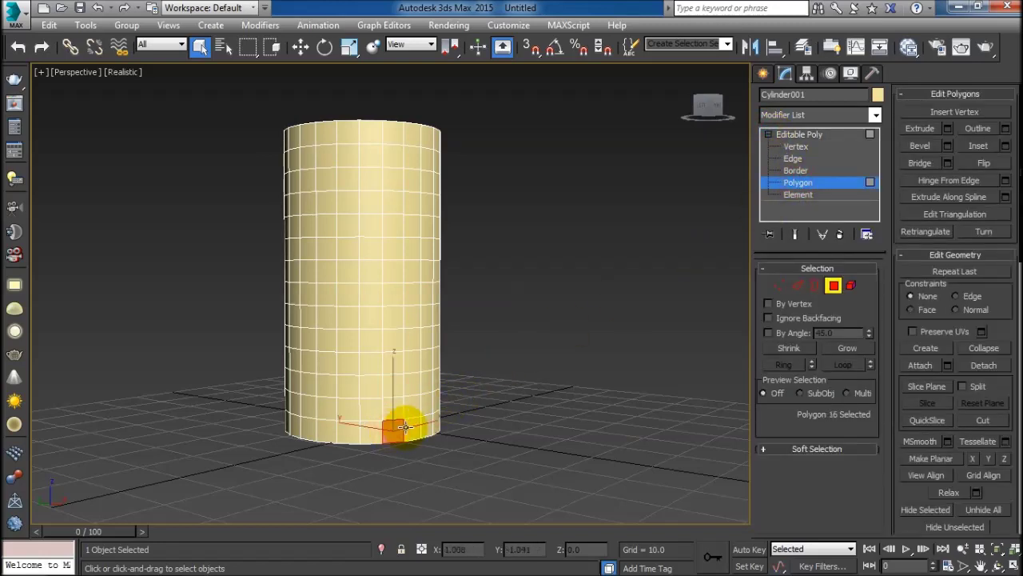
{"action": "left_click", "coordinate": [410, 427], "text": "shift"}
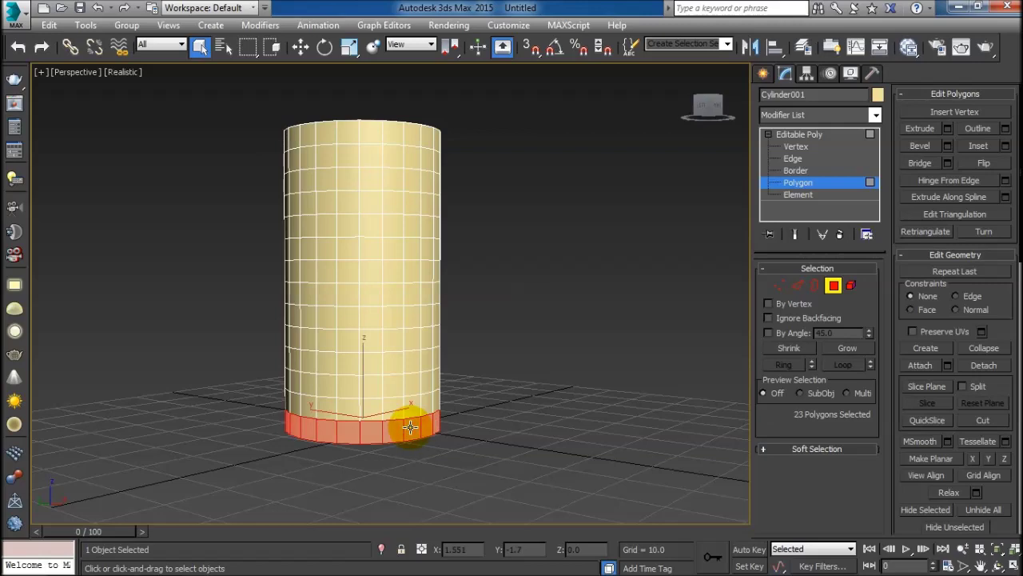
{"action": "middle_click_drag", "start_coordinate": [409, 427], "coordinate": [407, 406], "text": "alt"}
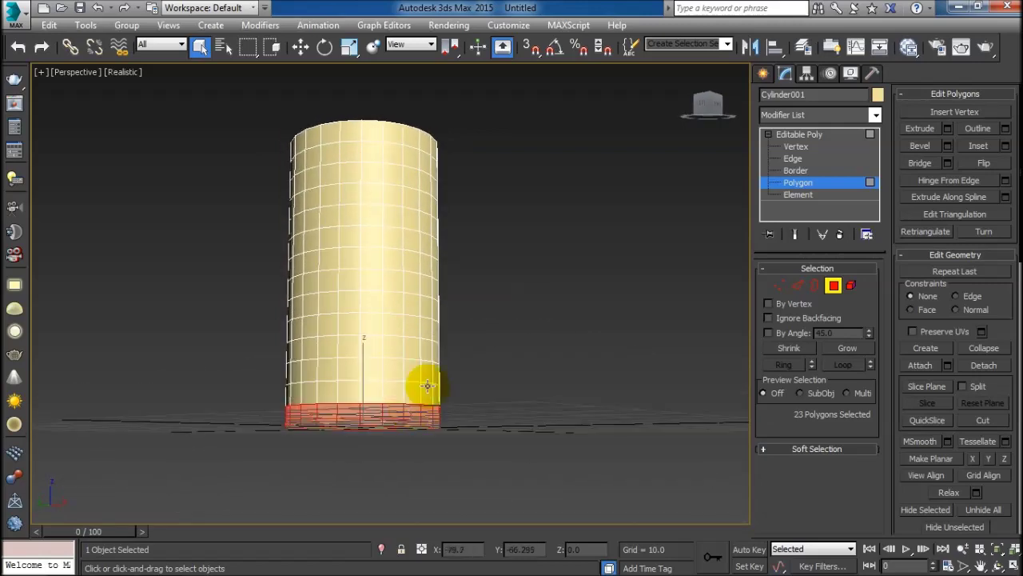
{"action": "left_click", "coordinate": [814, 147]}
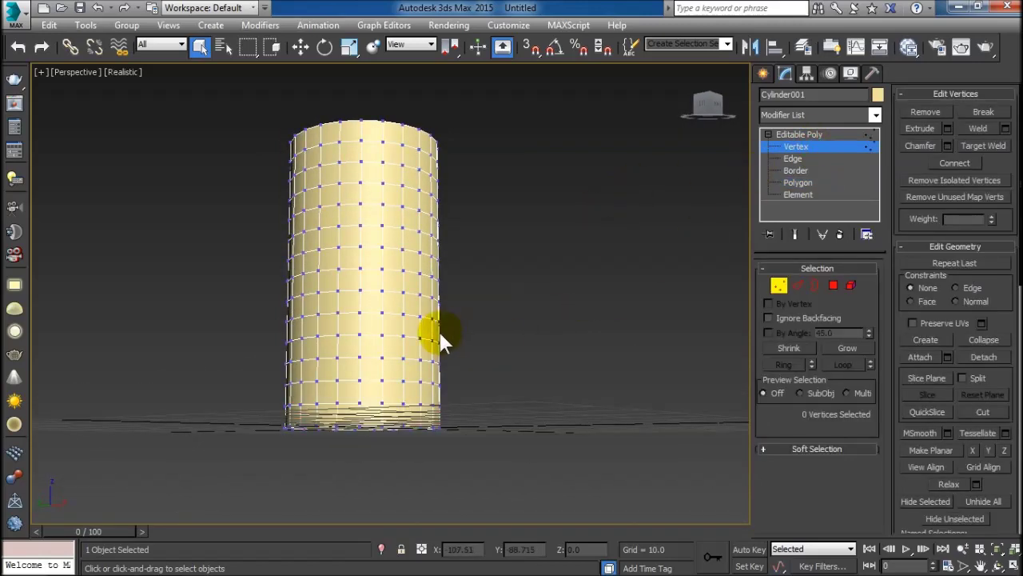
In a maximized Left view, select all vertices above the bottom row.
{"action": "middle_click_drag", "start_coordinate": [438, 331], "coordinate": [441, 339], "text": "alt"}
{"action": "key", "text": "alt+w"}
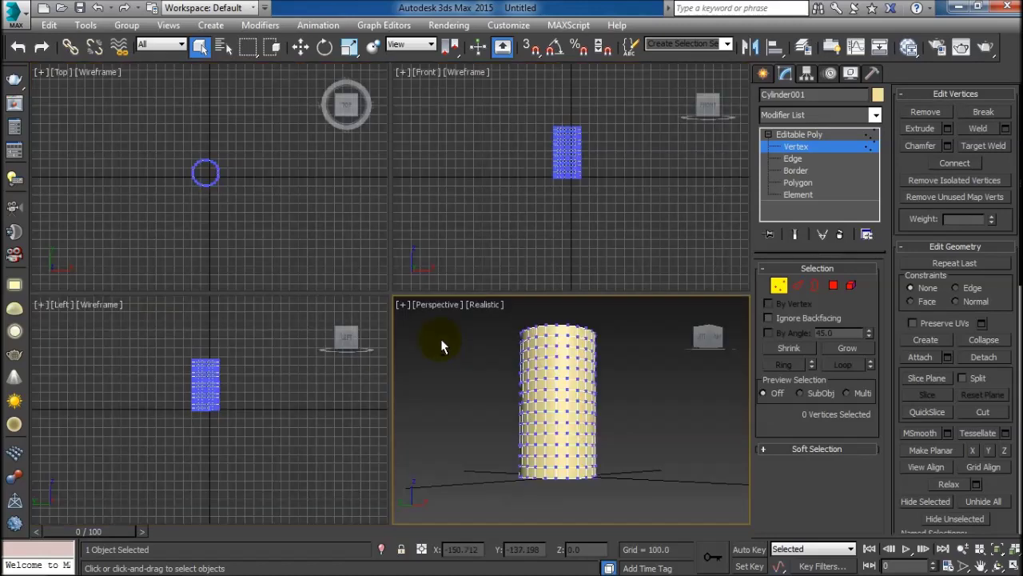
{"action": "left_click", "coordinate": [248, 374]}
{"action": "key", "text": "alt+w"}
{"action": "scroll", "coordinate": [400, 275], "scroll_direction": "up", "scroll_amount": 1}
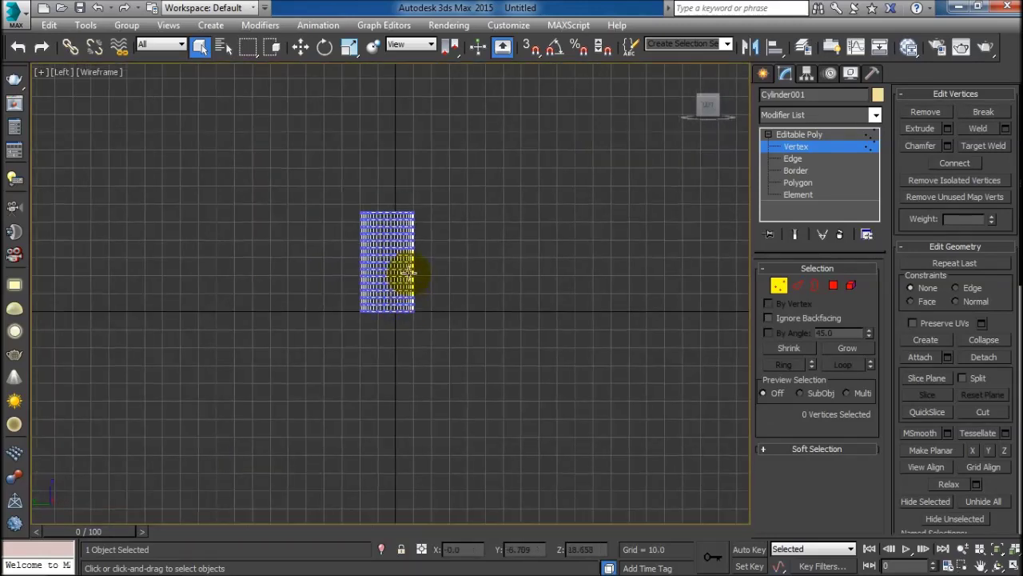
{"action": "scroll", "coordinate": [410, 264], "scroll_direction": "up", "scroll_amount": 3}
{"action": "left_click_drag", "start_coordinate": [241, 111], "coordinate": [469, 357]}
{"action": "key", "text": "z"}
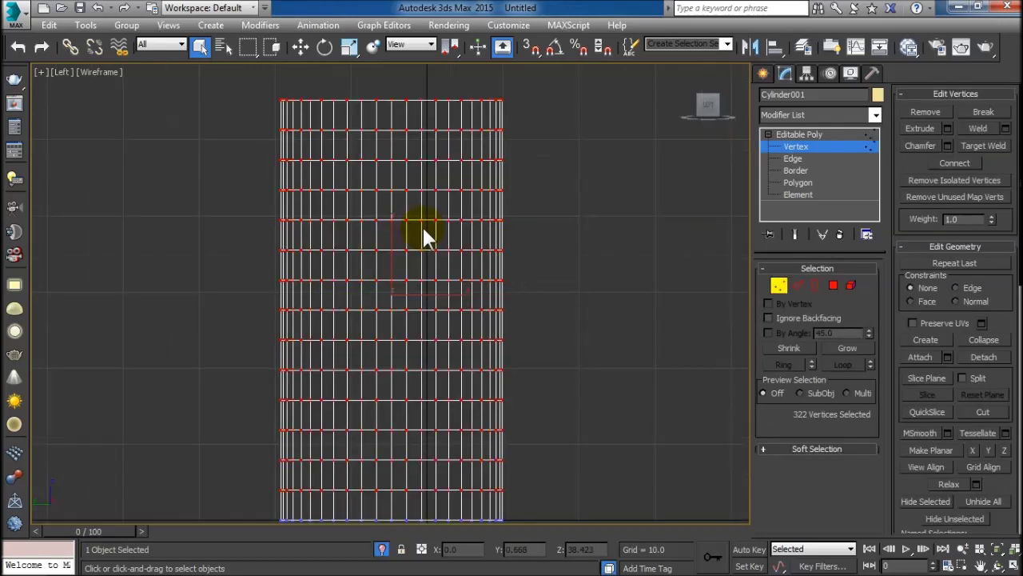
Move the selected vertices up about 21.4 units to stretch the bottom segment.
{"action": "left_click", "coordinate": [301, 46]}
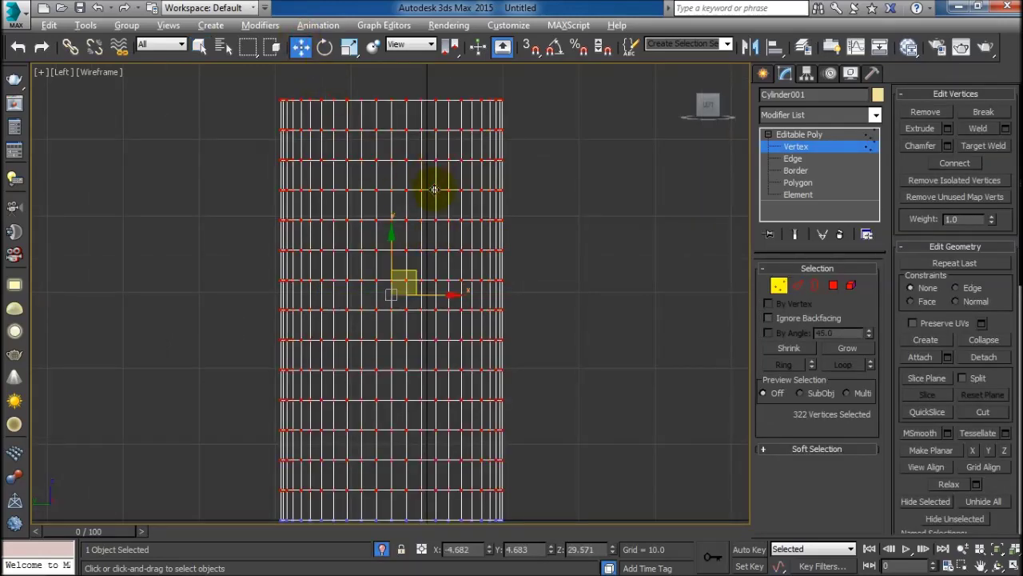
{"action": "key", "text": "alt+w"}
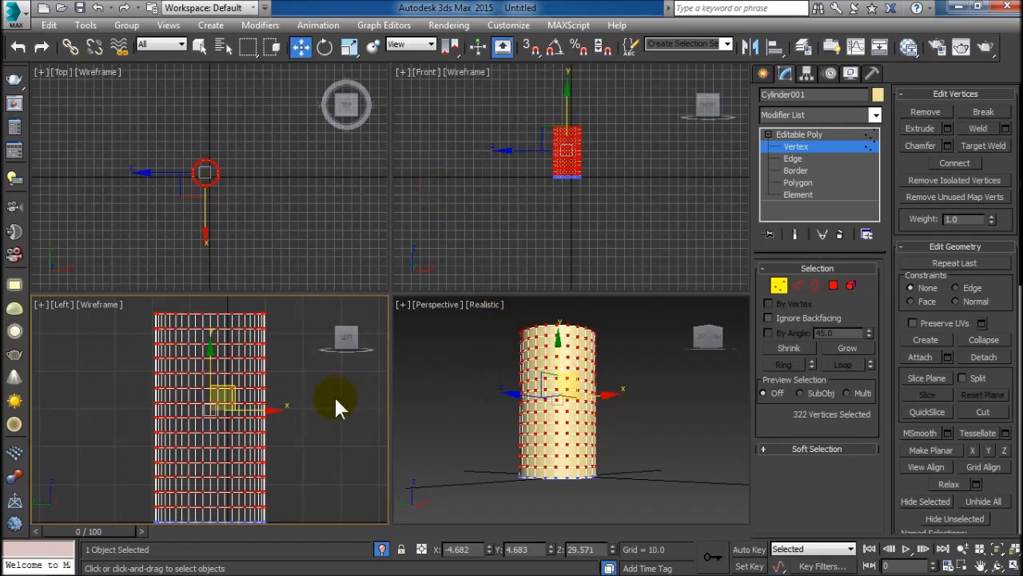
{"action": "scroll", "coordinate": [327, 402], "scroll_direction": "down", "scroll_amount": 3}
{"action": "scroll", "coordinate": [324, 400], "scroll_direction": "down", "scroll_amount": 2}
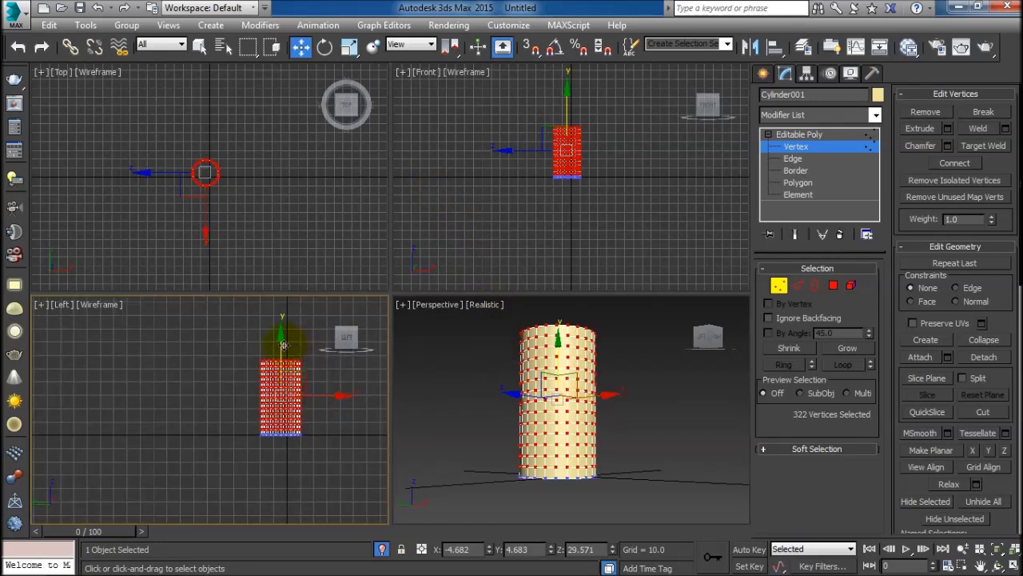
{"action": "left_click_drag", "start_coordinate": [283, 345], "coordinate": [285, 317]}
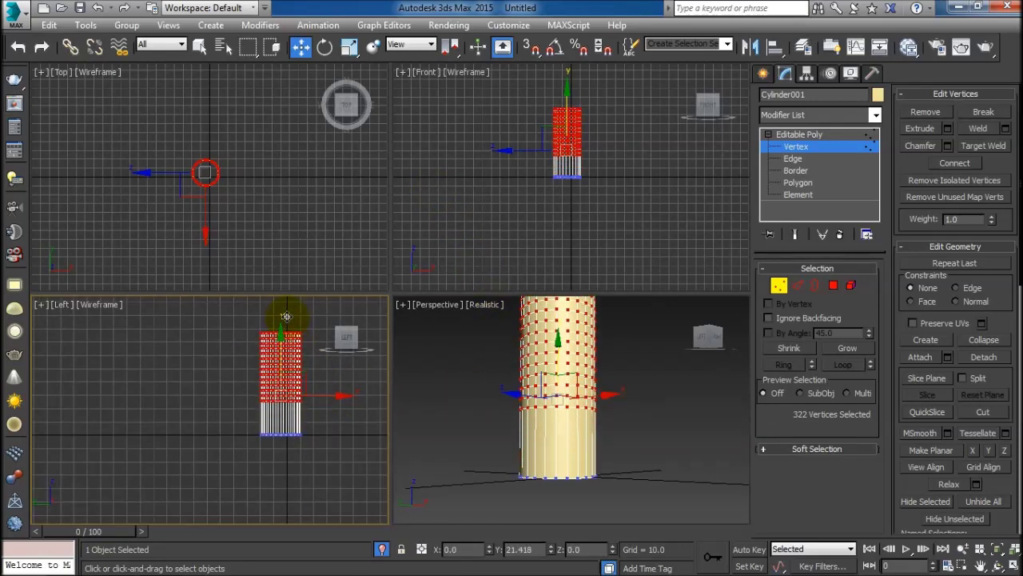
Clear the vertex selection and check the stretched cylinder in the Left view.
{"action": "left_click", "coordinate": [348, 430]}
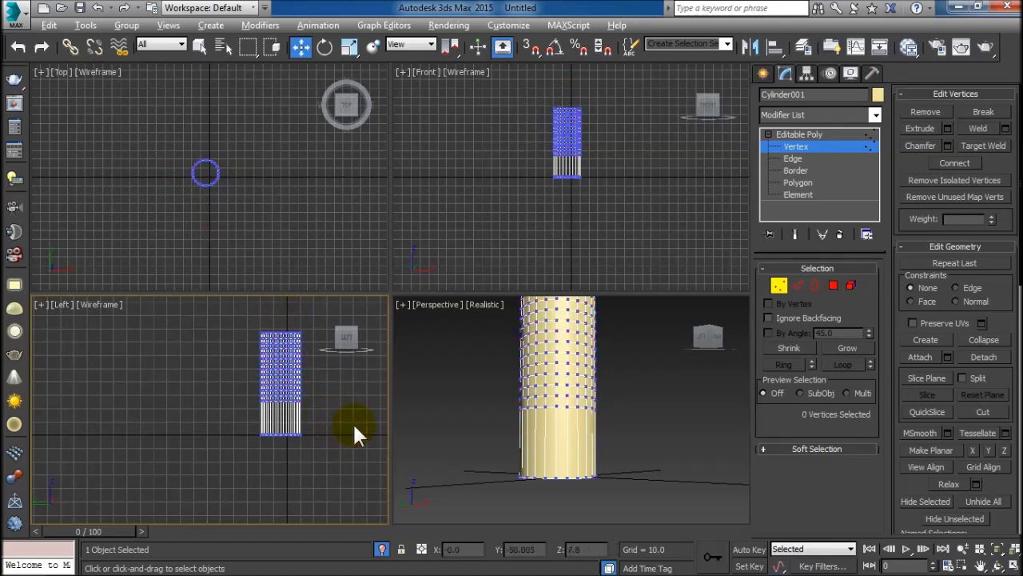
{"action": "key", "text": "alt+w"}
{"action": "middle_click_drag", "start_coordinate": [525, 369], "coordinate": [462, 403]}
{"action": "key", "text": "alt+w"}
Maximize the Perspective view, exit Vertex level and deselect the cylinder.
{"action": "left_click", "coordinate": [669, 429]}
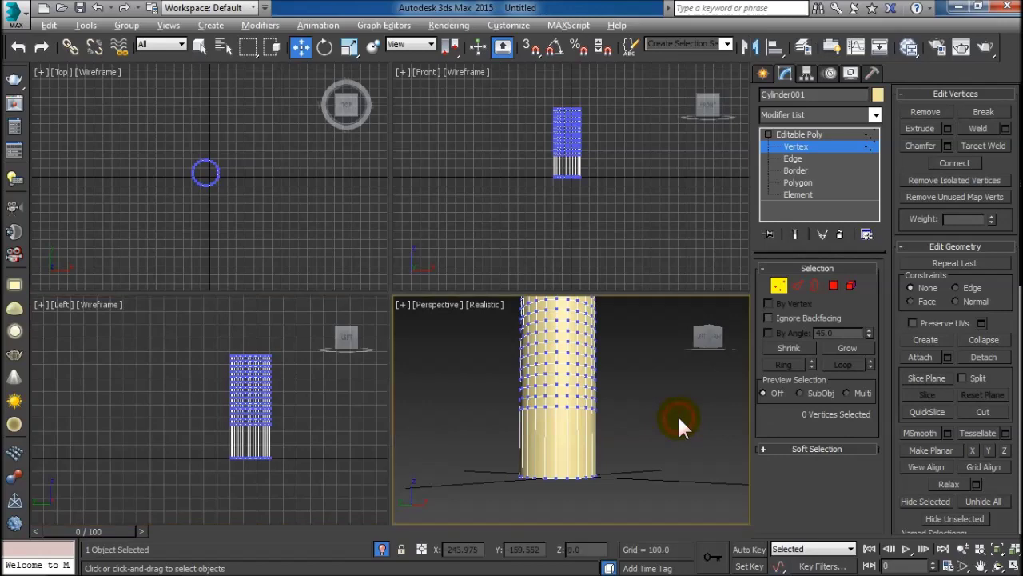
{"action": "key", "text": "alt+w"}
{"action": "scroll", "coordinate": [519, 382], "scroll_direction": "down", "scroll_amount": 3}
{"action": "middle_click_drag", "start_coordinate": [518, 369], "coordinate": [541, 400], "text": "alt"}
{"action": "left_click", "coordinate": [799, 134]}
{"action": "left_click", "coordinate": [617, 254]}
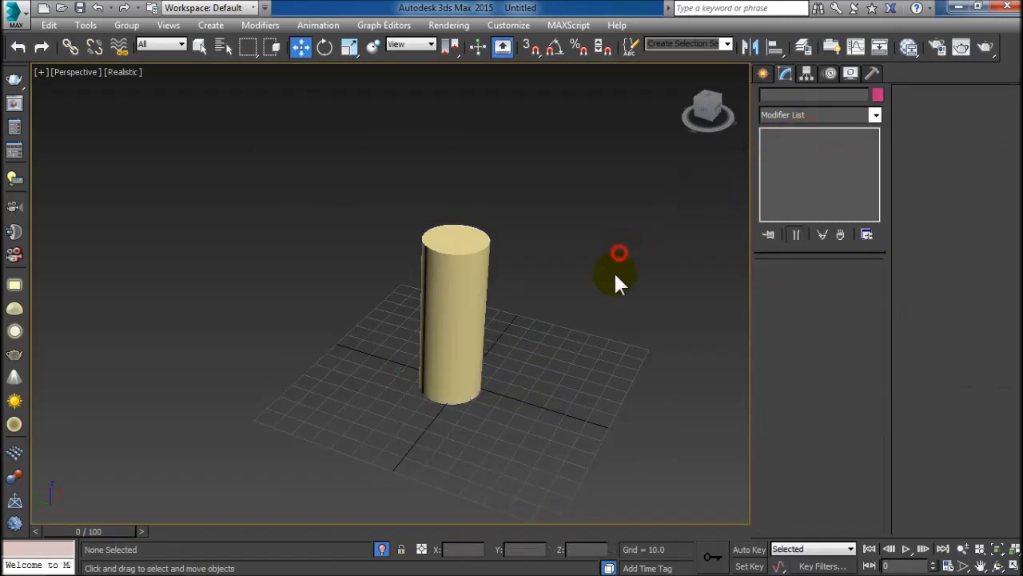
Reselect the cylinder, enter Vertex level and maximize the Left view.
{"action": "scroll", "coordinate": [514, 347], "scroll_direction": "up", "scroll_amount": 2}
{"action": "scroll", "coordinate": [485, 329], "scroll_direction": "up", "scroll_amount": 2}
{"action": "left_click", "coordinate": [450, 332]}
{"action": "middle_click_drag", "start_coordinate": [478, 354], "coordinate": [472, 323], "text": "alt"}
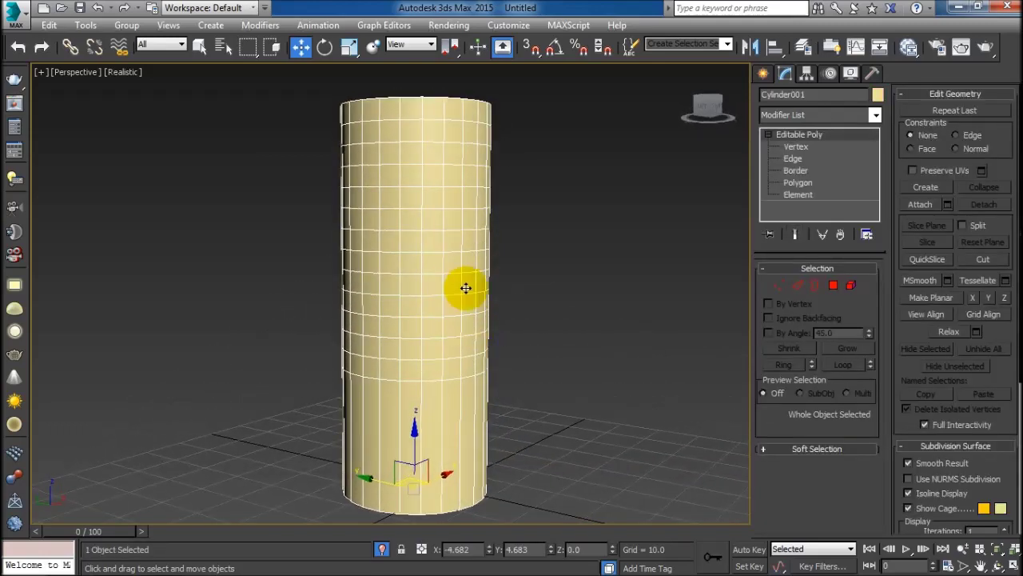
{"action": "left_click", "coordinate": [807, 147]}
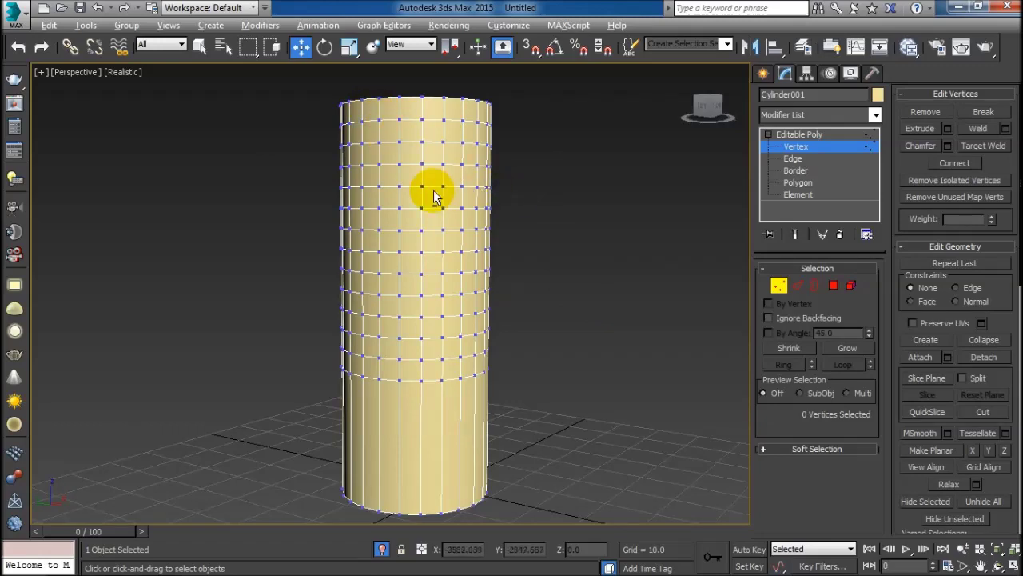
{"action": "key", "text": "alt+w"}
{"action": "left_click", "coordinate": [298, 377]}
{"action": "key", "text": "alt+w"}
Box-select and delete the cylinder's upper vertex rows.
{"action": "scroll", "coordinate": [457, 303], "scroll_direction": "down", "scroll_amount": 2}
{"action": "scroll", "coordinate": [437, 256], "scroll_direction": "down", "scroll_amount": 2}
{"action": "scroll", "coordinate": [438, 256], "scroll_direction": "up", "scroll_amount": 2}
{"action": "left_click_drag", "start_coordinate": [297, 124], "coordinate": [517, 247]}
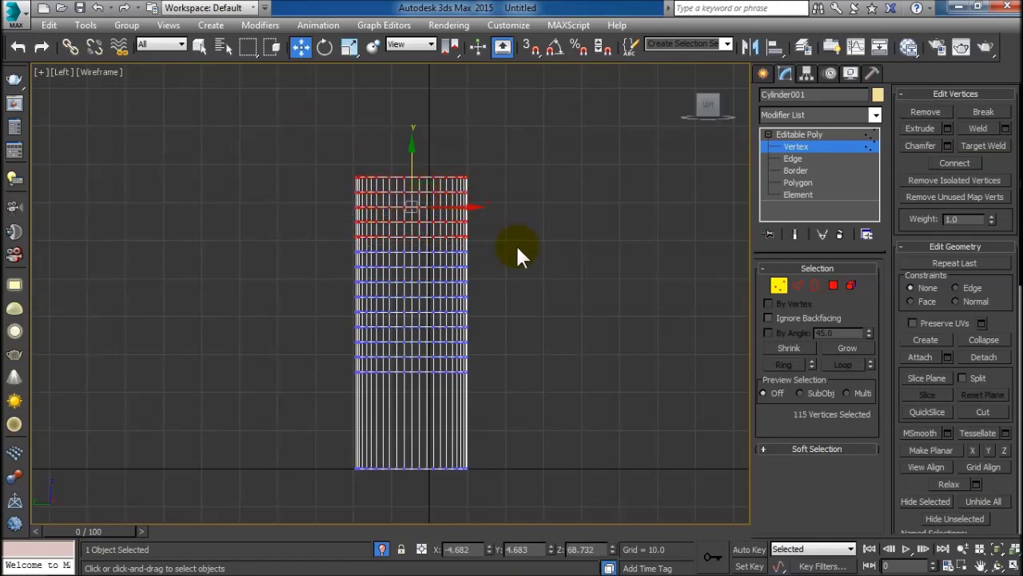
{"action": "key", "text": "Delete"}
Move the new top row of vertices to set the rim height, then maximize Perspective.
{"action": "left_click_drag", "start_coordinate": [412, 226], "coordinate": [496, 258]}
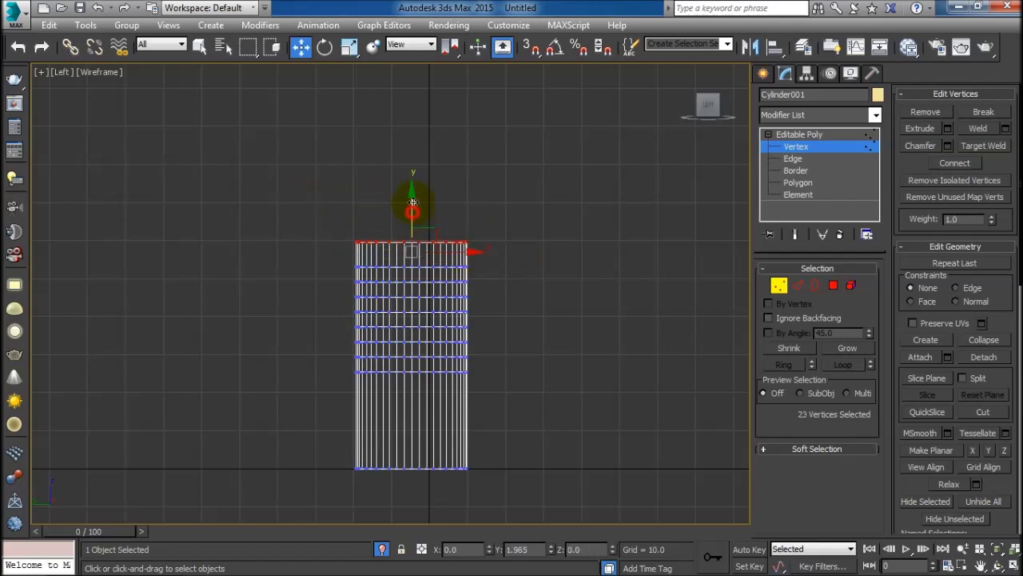
{"action": "left_click_drag", "start_coordinate": [412, 202], "coordinate": [414, 179]}
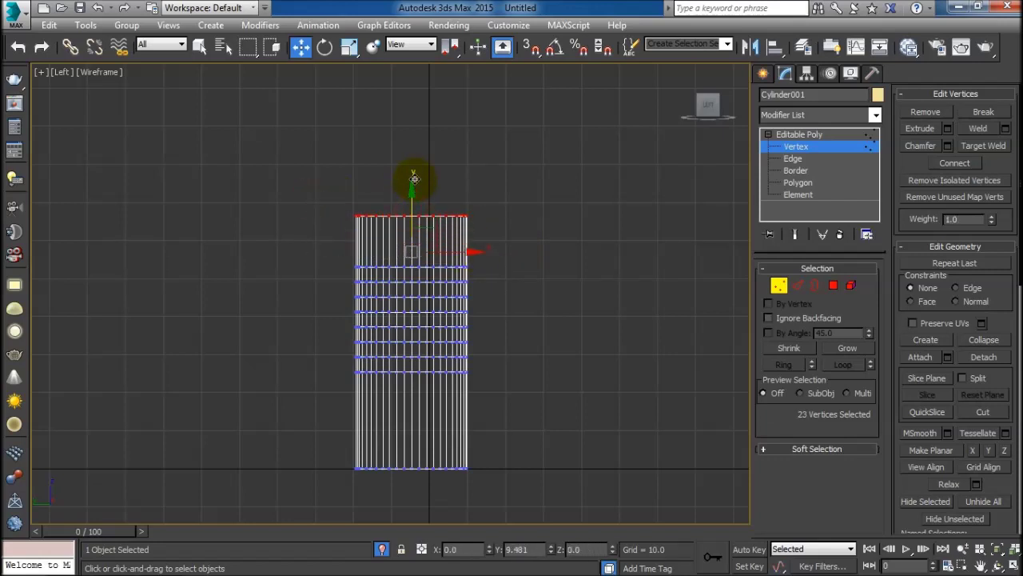
{"action": "mouse_move", "coordinate": [414, 179]}
{"action": "left_mouse_down"}
{"action": "mouse_move", "coordinate": [416, 195]}
{"action": "mouse_move", "coordinate": [332, 196]}
{"action": "left_mouse_up"}
{"action": "left_click", "coordinate": [304, 165]}
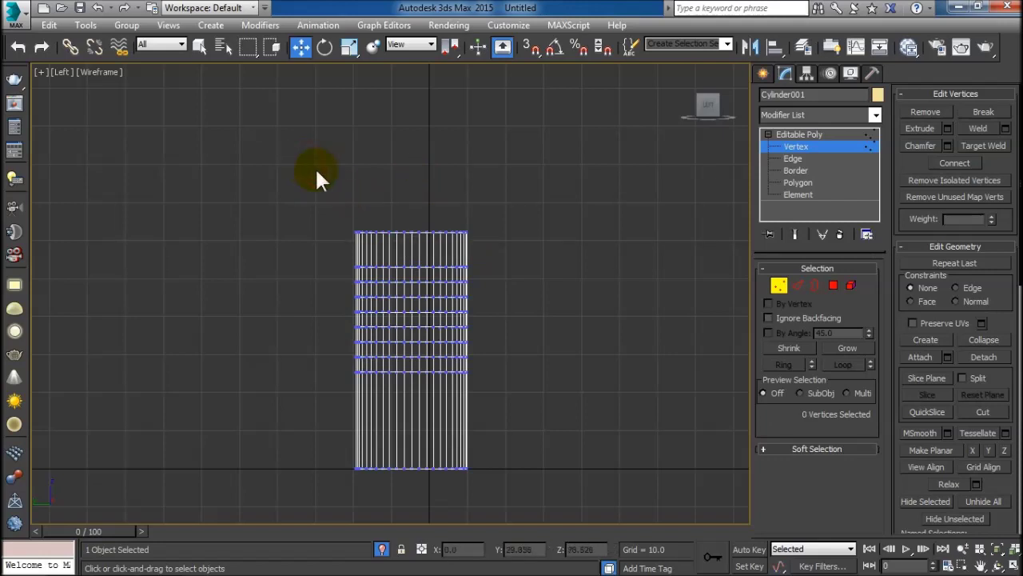
{"action": "key", "text": "alt+w"}
{"action": "left_click", "coordinate": [528, 333]}
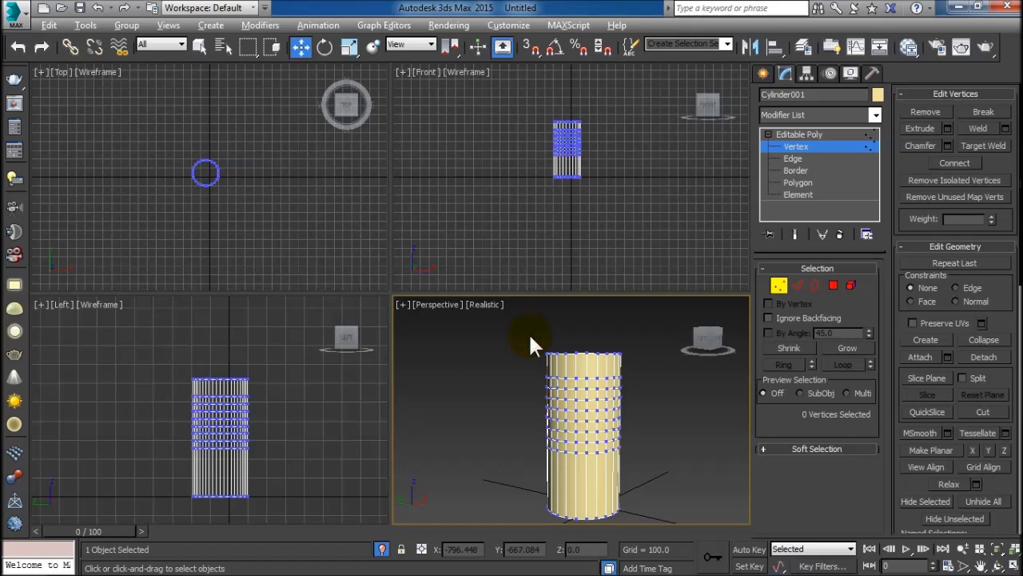
{"action": "key", "text": "alt+w"}
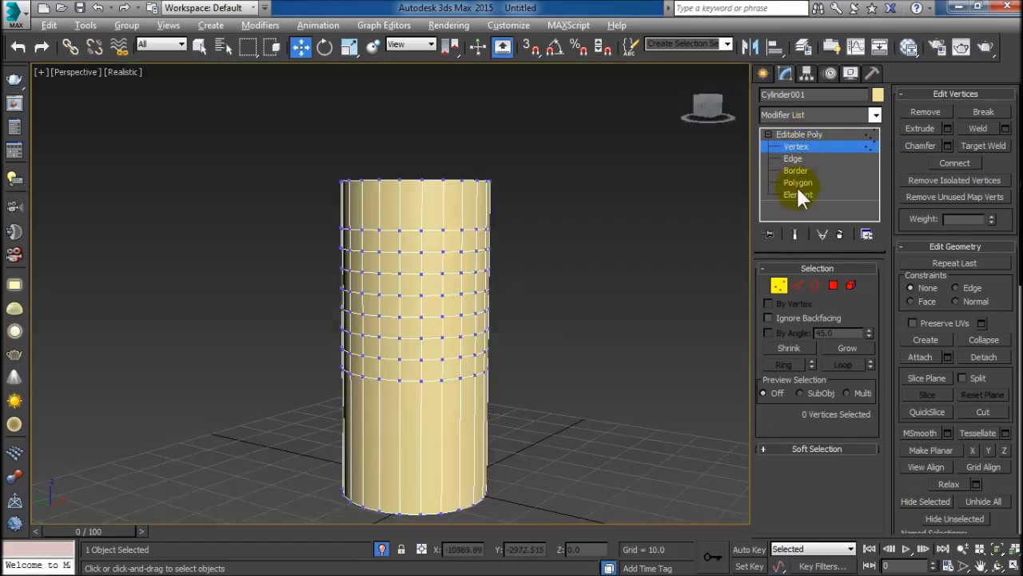
Switch to Edge level, select all the cylinder's edges, then clear the selection.
{"action": "left_click", "coordinate": [797, 160]}
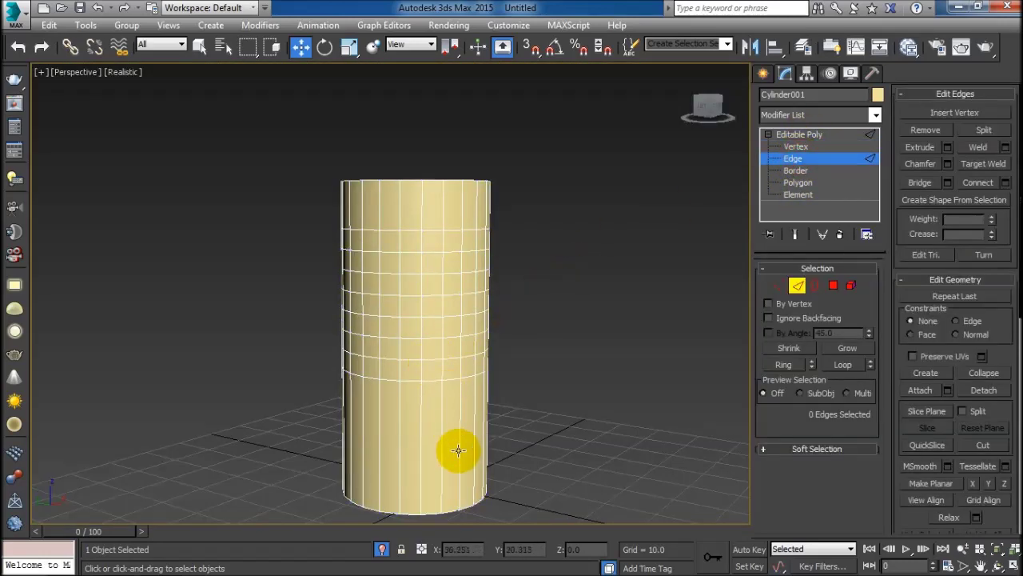
{"action": "left_click_drag", "start_coordinate": [286, 202], "coordinate": [577, 468]}
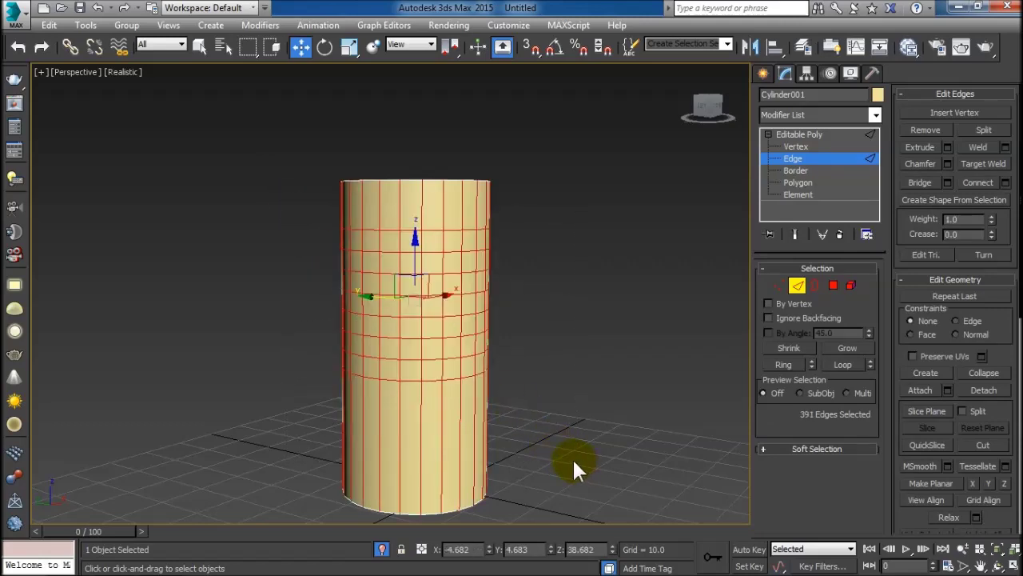
{"action": "mouse_move", "coordinate": [463, 338]}
{"action": "middle_mouse_down", "text": "alt"}
{"action": "mouse_move", "coordinate": [477, 441]}
{"action": "mouse_move", "coordinate": [445, 315]}
{"action": "middle_mouse_up", "text": "alt"}
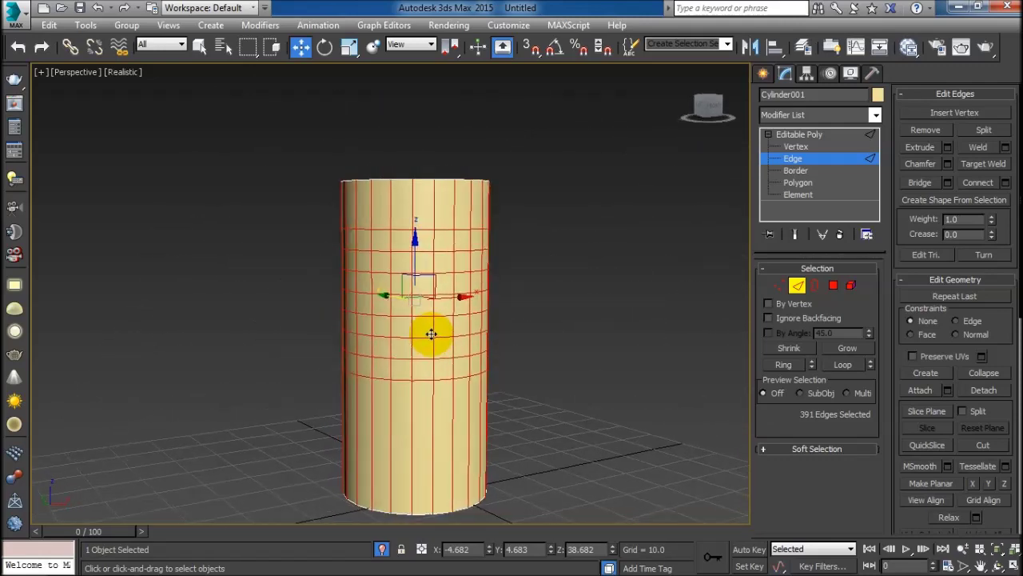
{"action": "scroll", "coordinate": [479, 320], "scroll_direction": "up", "scroll_amount": 2}
{"action": "scroll", "coordinate": [524, 306], "scroll_direction": "up", "scroll_amount": 2}
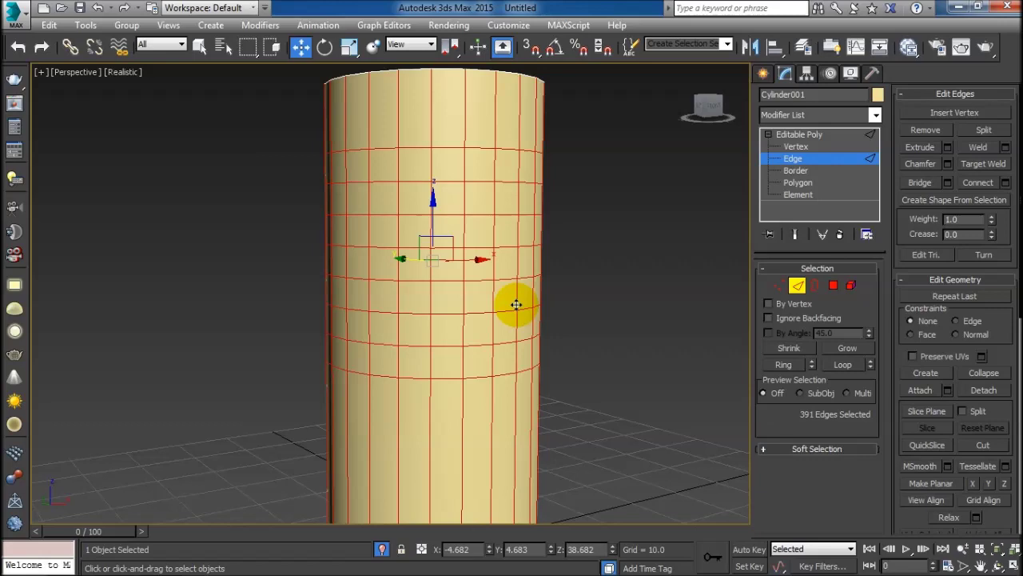
{"action": "left_click", "coordinate": [621, 224]}
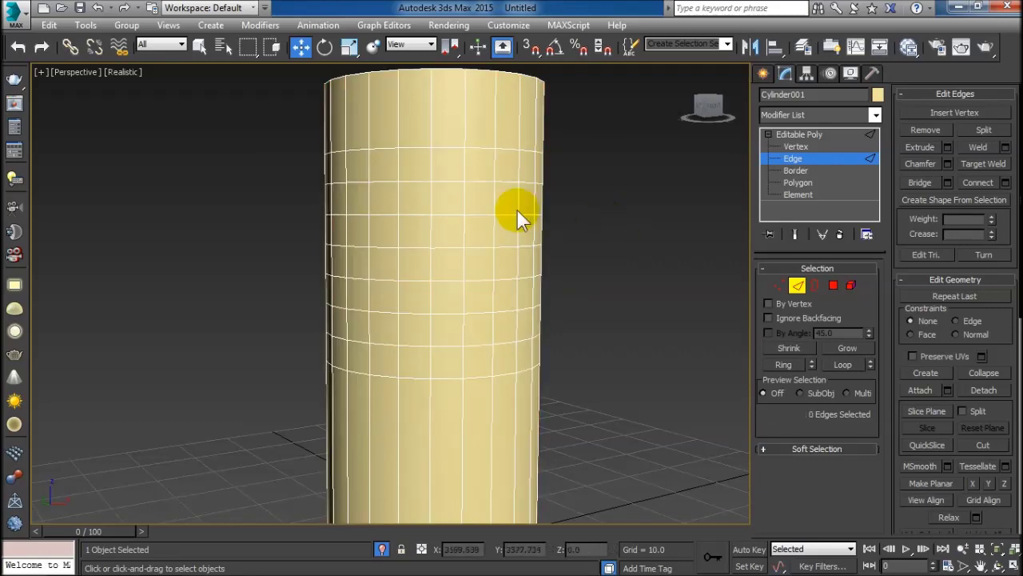
Zoom in on the cylinder in a maximized Left view at Polygon level.
{"action": "key", "text": "alt+w"}
{"action": "left_click", "coordinate": [286, 388]}
{"action": "key", "text": "alt+w"}
{"action": "scroll", "coordinate": [463, 287], "scroll_direction": "up", "scroll_amount": 2}
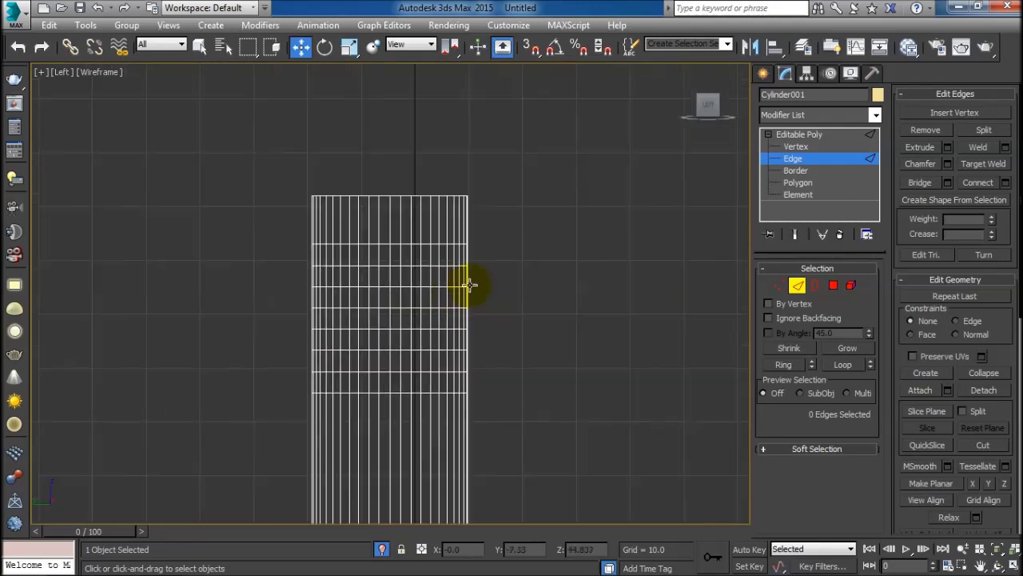
{"action": "left_click", "coordinate": [798, 183]}
Box-select the 161 middle-band polygons in the Left view and view them in maximized Perspective.
{"action": "left_click", "coordinate": [266, 260]}
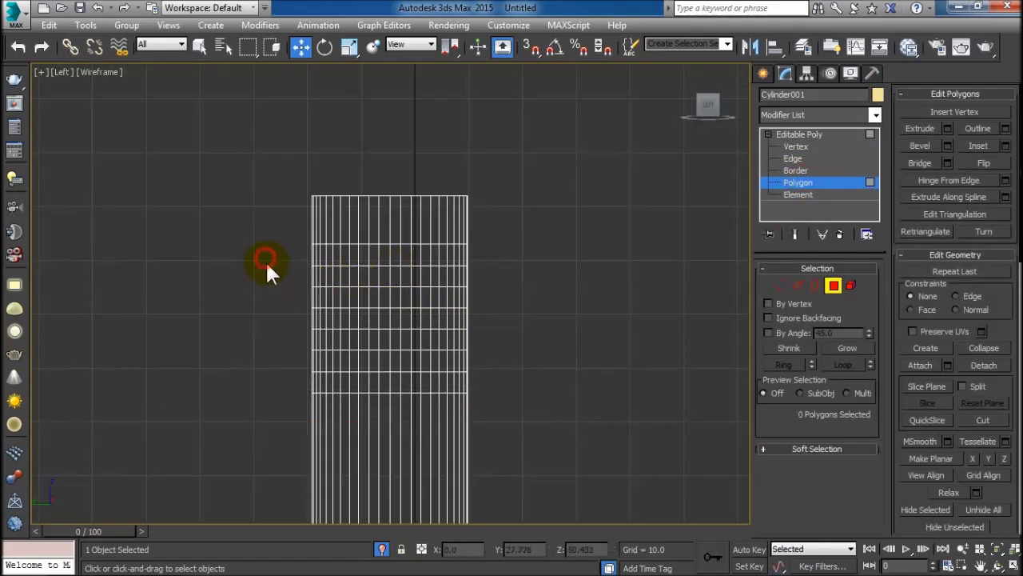
{"action": "left_click_drag", "start_coordinate": [262, 257], "coordinate": [501, 382]}
{"action": "key", "text": "alt+w"}
{"action": "right_click", "coordinate": [477, 379]}
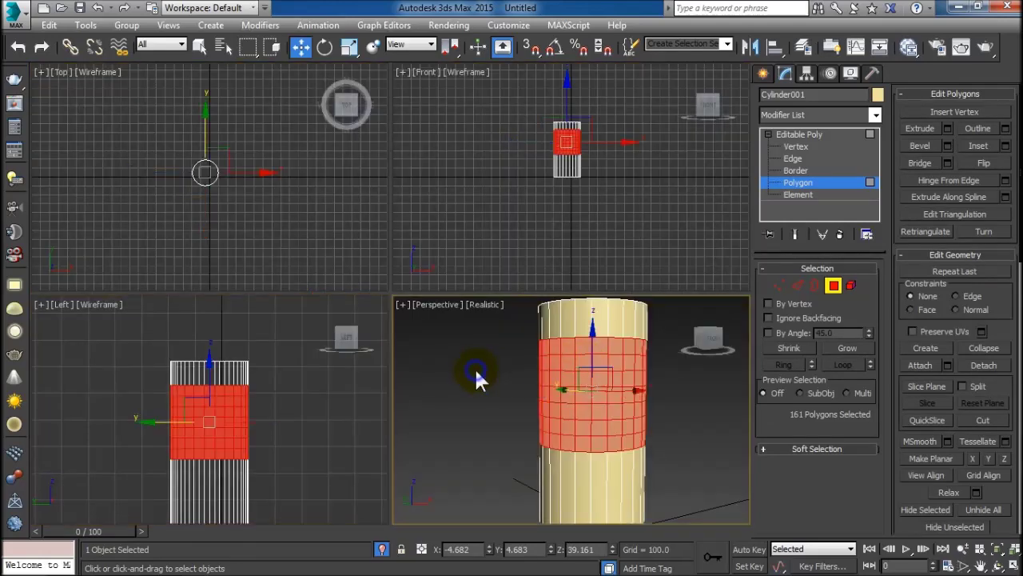
{"action": "key", "text": "alt+w"}
{"action": "scroll", "coordinate": [445, 347], "scroll_direction": "down", "scroll_amount": 1}
{"action": "scroll", "coordinate": [448, 349], "scroll_direction": "down", "scroll_amount": 2}
{"action": "scroll", "coordinate": [451, 353], "scroll_direction": "down", "scroll_amount": 1}
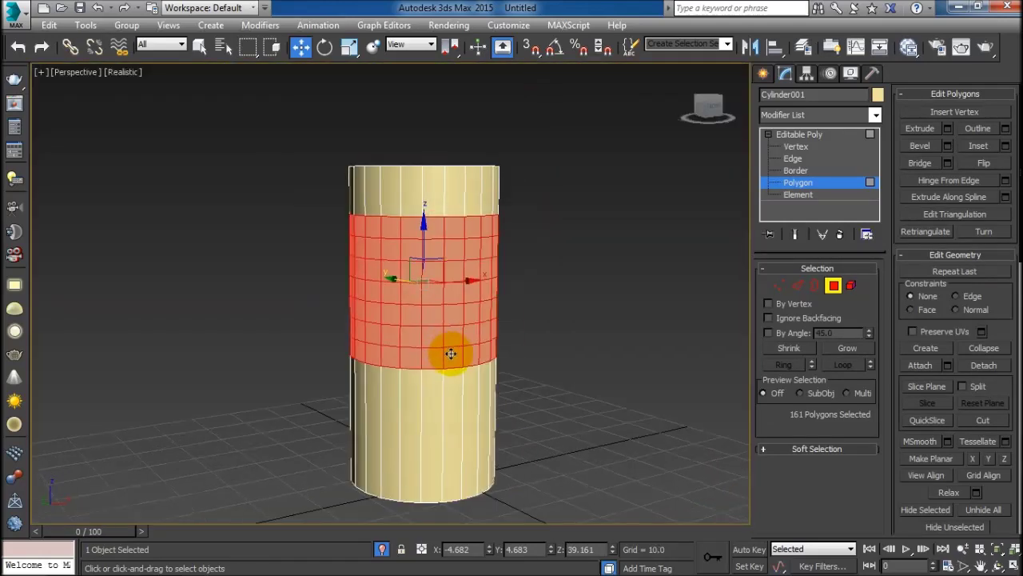
{"action": "scroll", "coordinate": [445, 297], "scroll_direction": "up", "scroll_amount": 2}
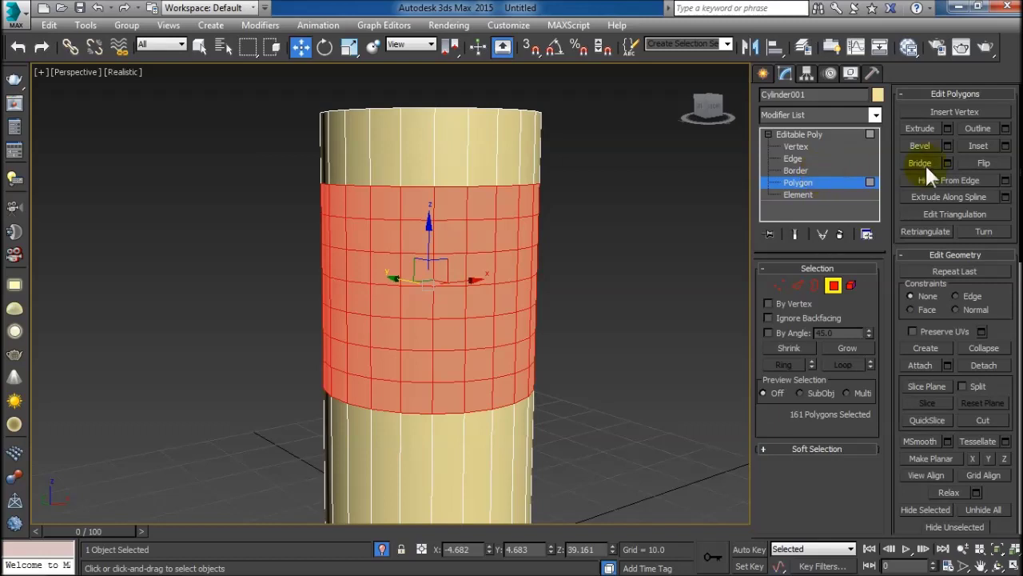
{"action": "left_click", "coordinate": [1005, 146]}
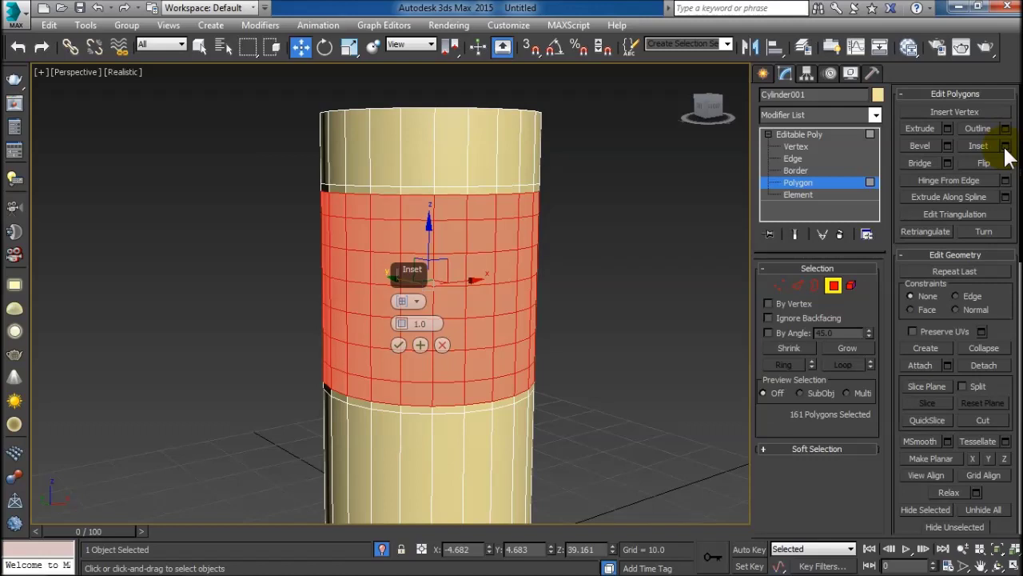
Inset the middle-band polygons By Polygon with an amount of 0.392.
{"action": "left_click", "coordinate": [416, 301]}
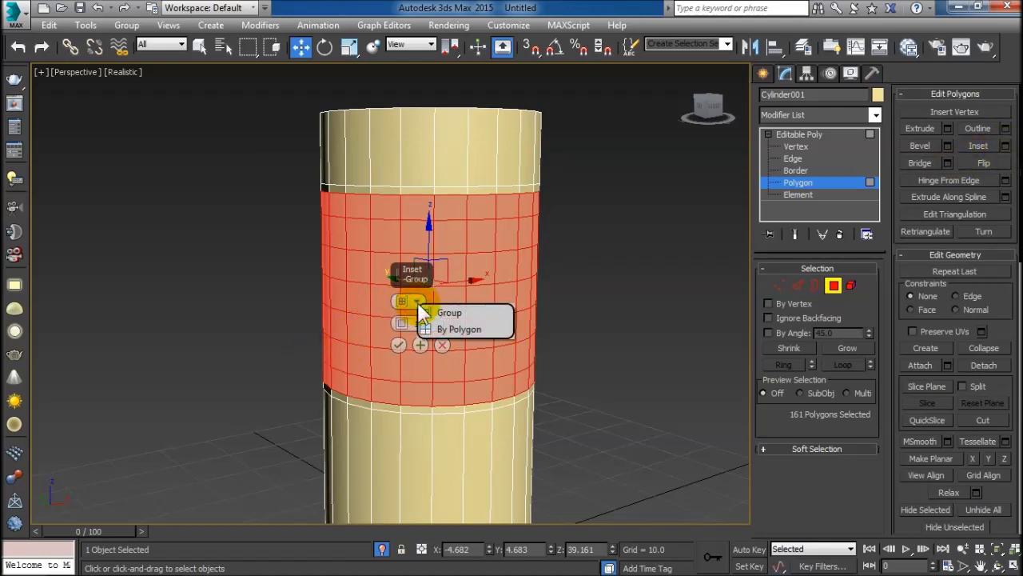
{"action": "left_click", "coordinate": [447, 327]}
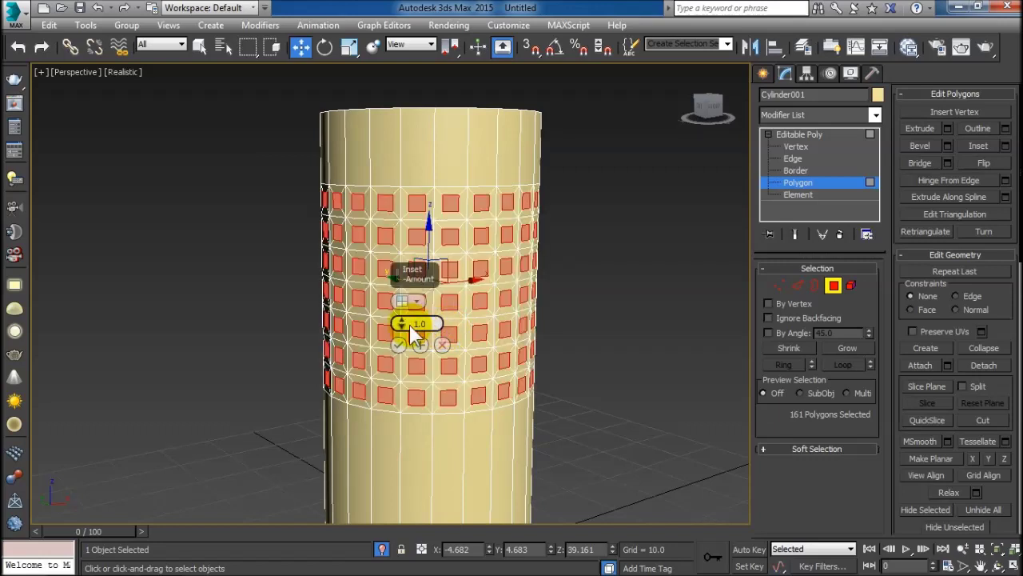
{"action": "left_click_drag", "start_coordinate": [404, 324], "coordinate": [404, 330]}
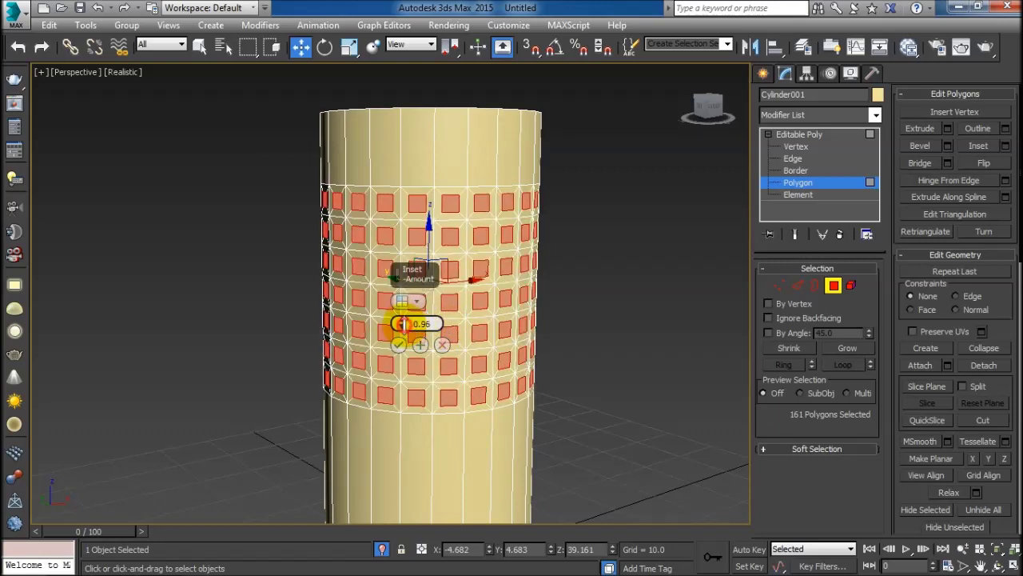
{"action": "left_click_drag", "start_coordinate": [403, 326], "coordinate": [400, 323]}
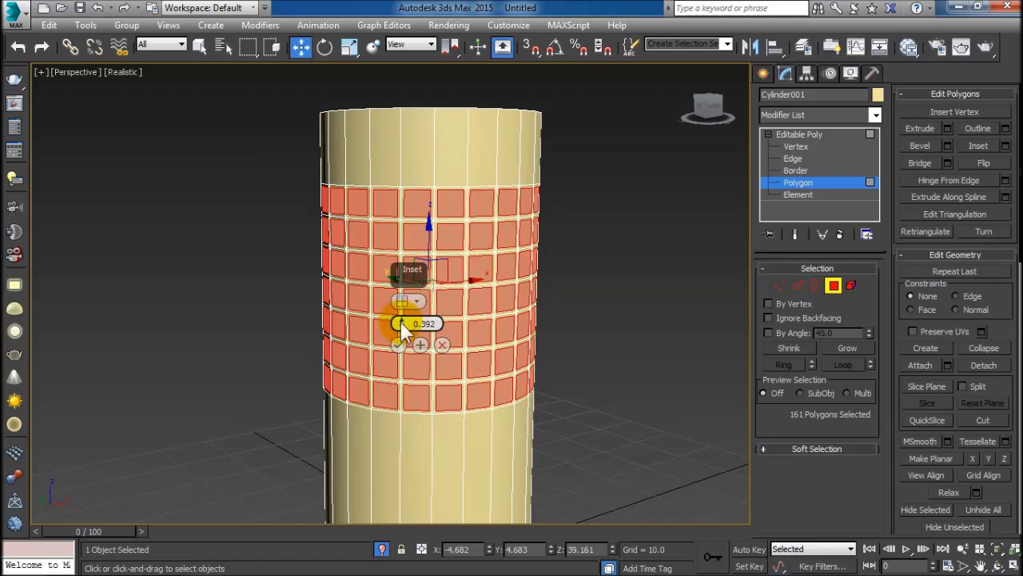
{"action": "left_click", "coordinate": [398, 347]}
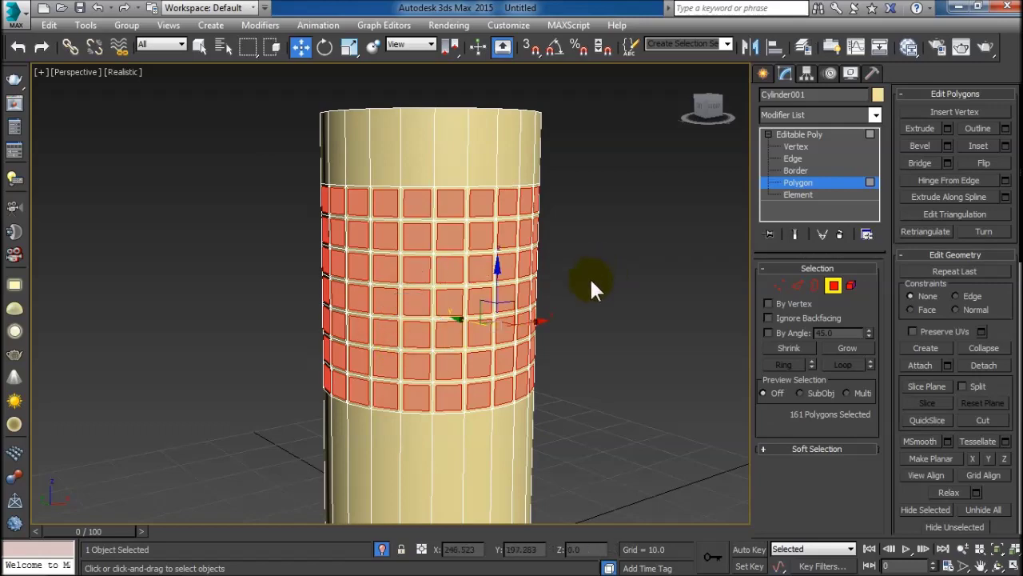
Delete the 161 inset panels to leave square holes, then return to the Editable Poly object level.
{"action": "mouse_move", "coordinate": [441, 293]}
{"action": "middle_mouse_down", "text": "alt"}
{"action": "mouse_move", "coordinate": [472, 299]}
{"action": "mouse_move", "coordinate": [445, 327]}
{"action": "middle_mouse_up", "text": "alt"}
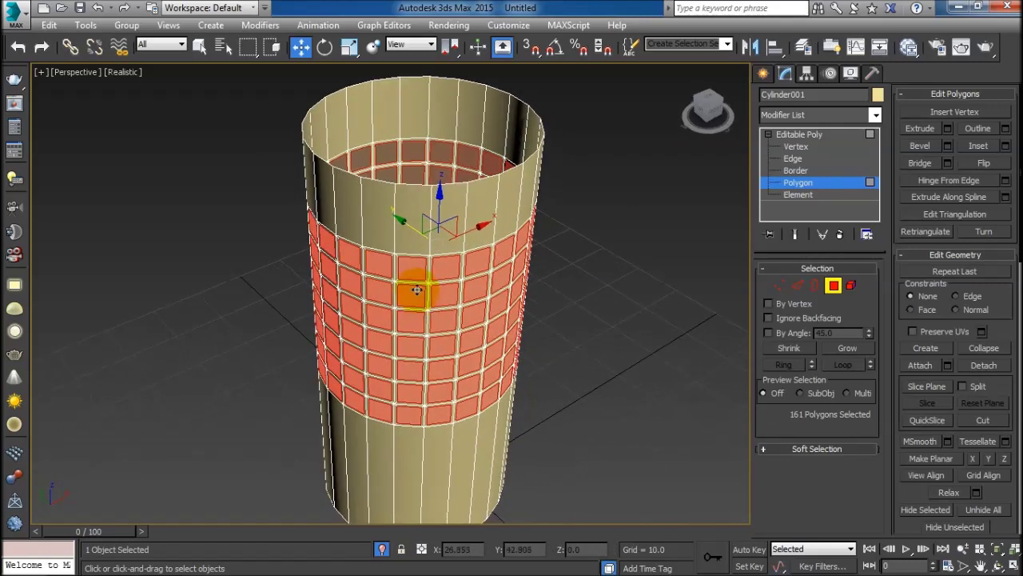
{"action": "scroll", "coordinate": [416, 284], "scroll_direction": "up", "scroll_amount": 4}
{"action": "middle_click_drag", "start_coordinate": [417, 284], "coordinate": [416, 270], "text": "alt"}
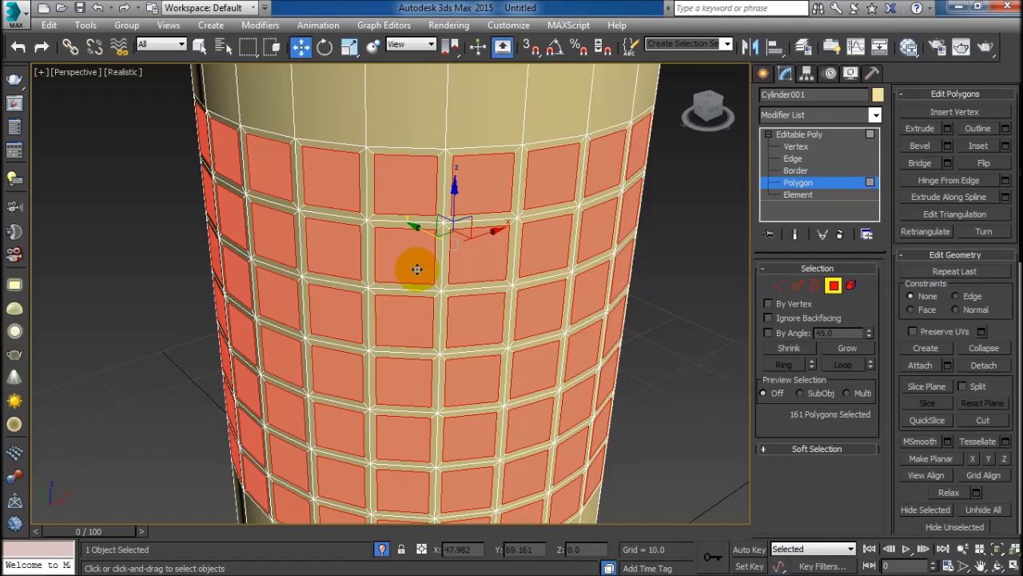
{"action": "key", "text": "Delete"}
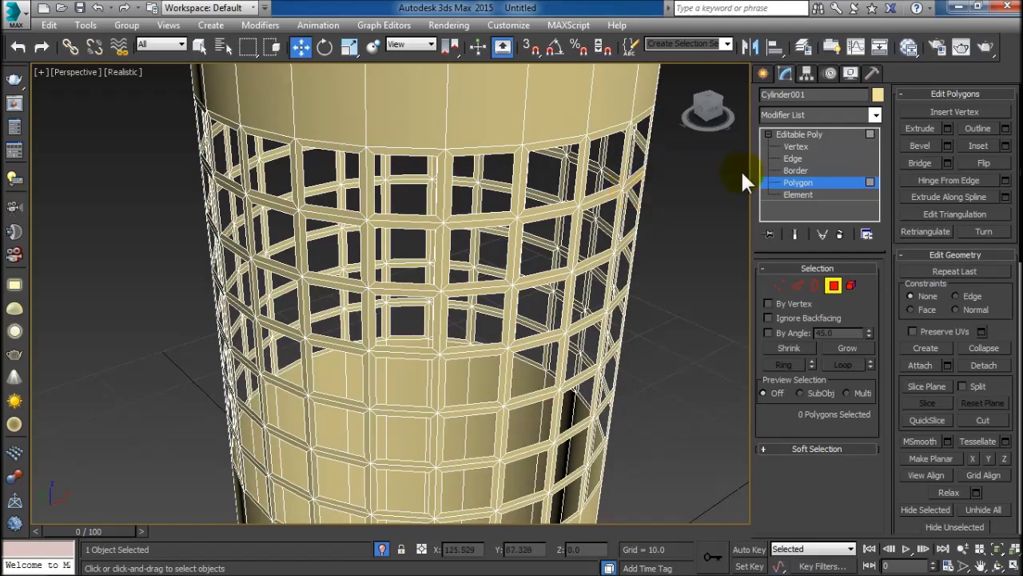
{"action": "left_click", "coordinate": [800, 135]}
{"action": "left_click", "coordinate": [768, 134]}
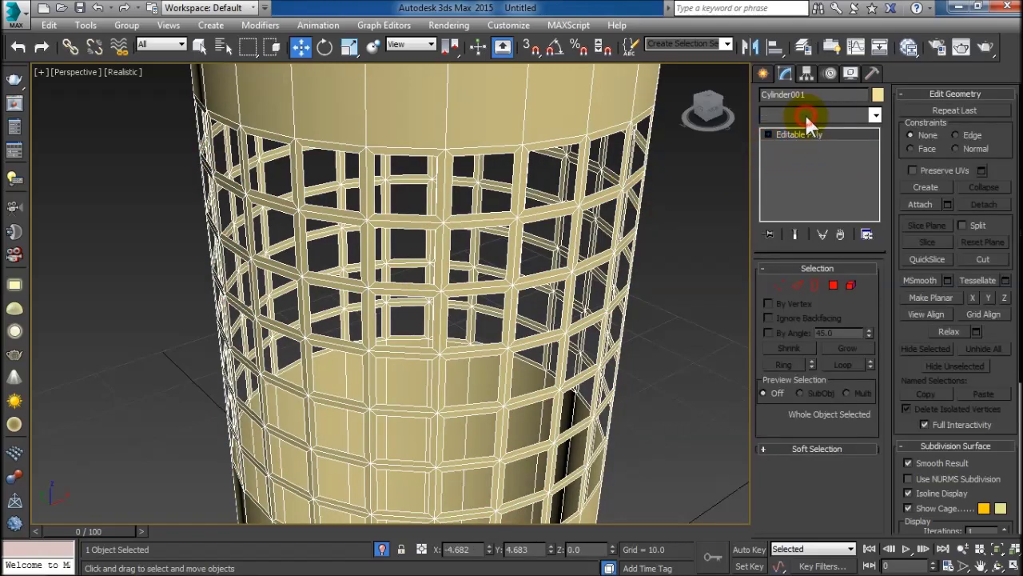
Add a Shell modifier (Outer Amount 1.0) to Cylinder001 to give its lattice walls depth.
{"action": "left_click", "coordinate": [806, 116]}
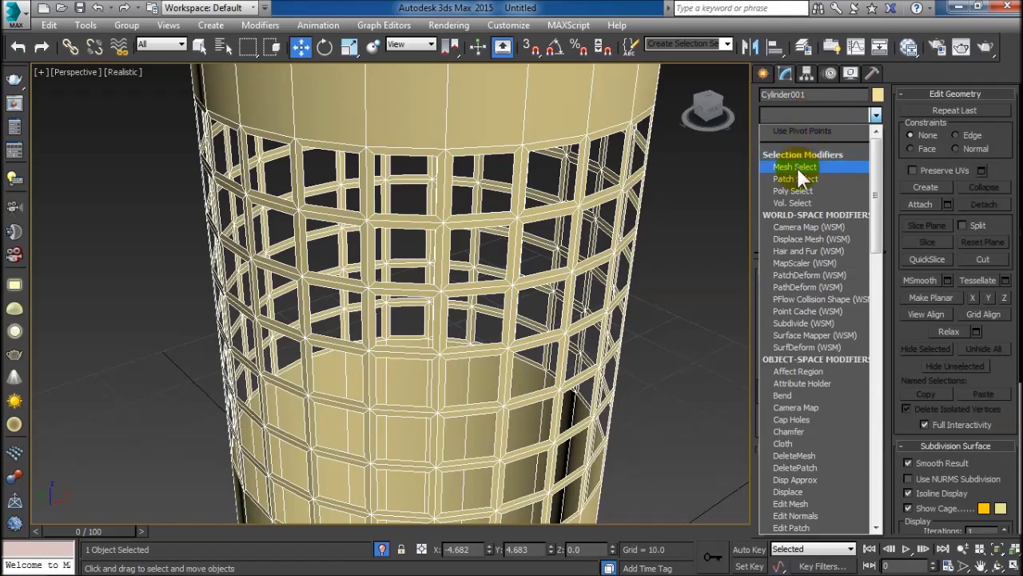
{"action": "left_click", "coordinate": [797, 112]}
{"action": "left_click", "coordinate": [800, 116]}
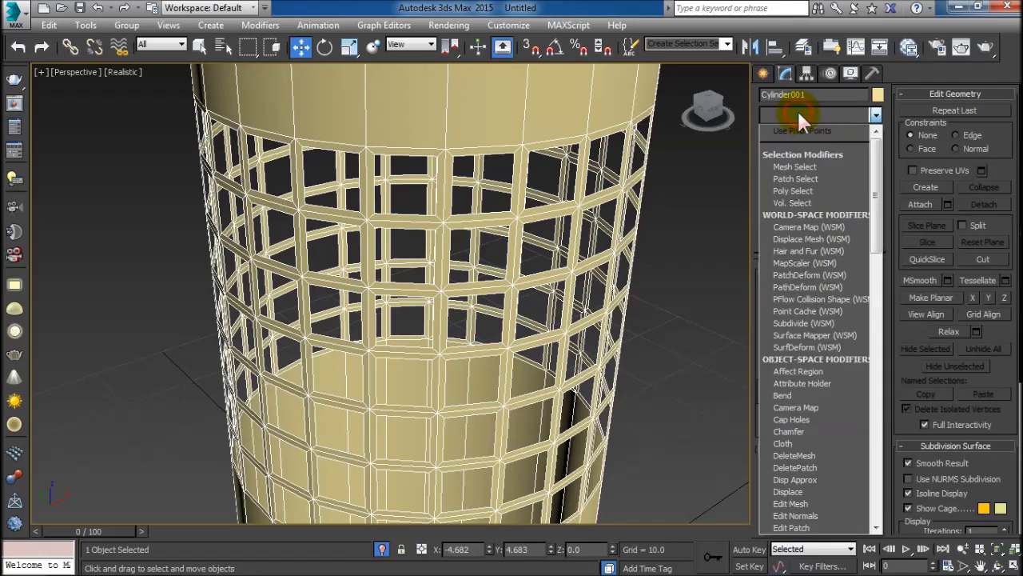
{"action": "scroll", "coordinate": [804, 257], "scroll_direction": "down", "scroll_amount": 3}
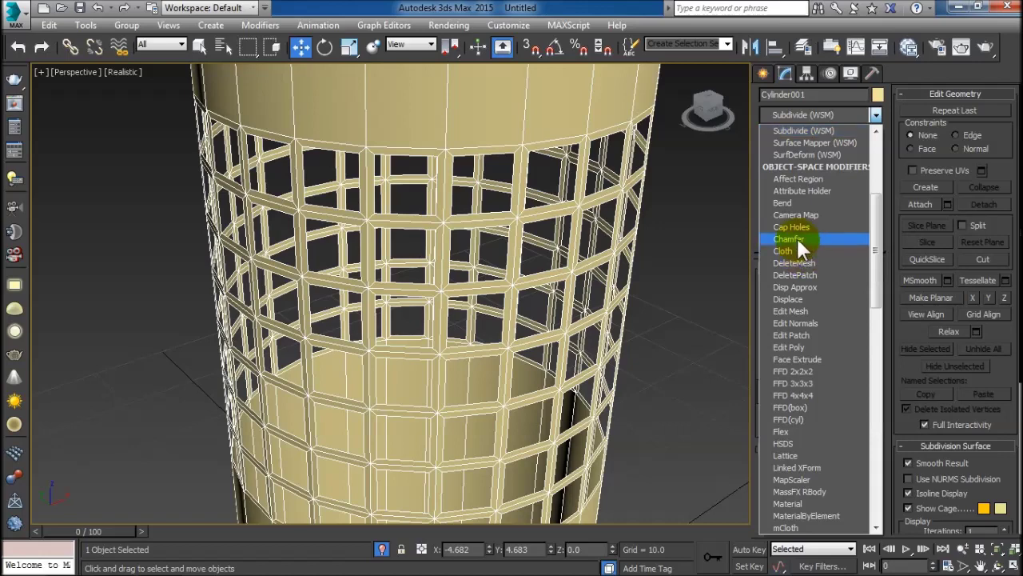
{"action": "scroll", "coordinate": [795, 287], "scroll_direction": "down", "scroll_amount": 15}
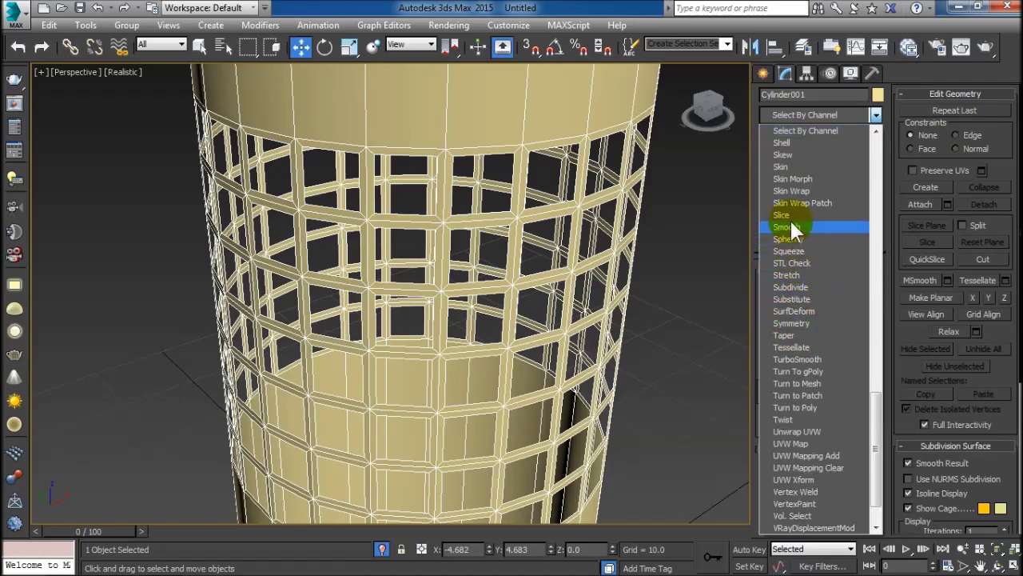
{"action": "left_click", "coordinate": [786, 143]}
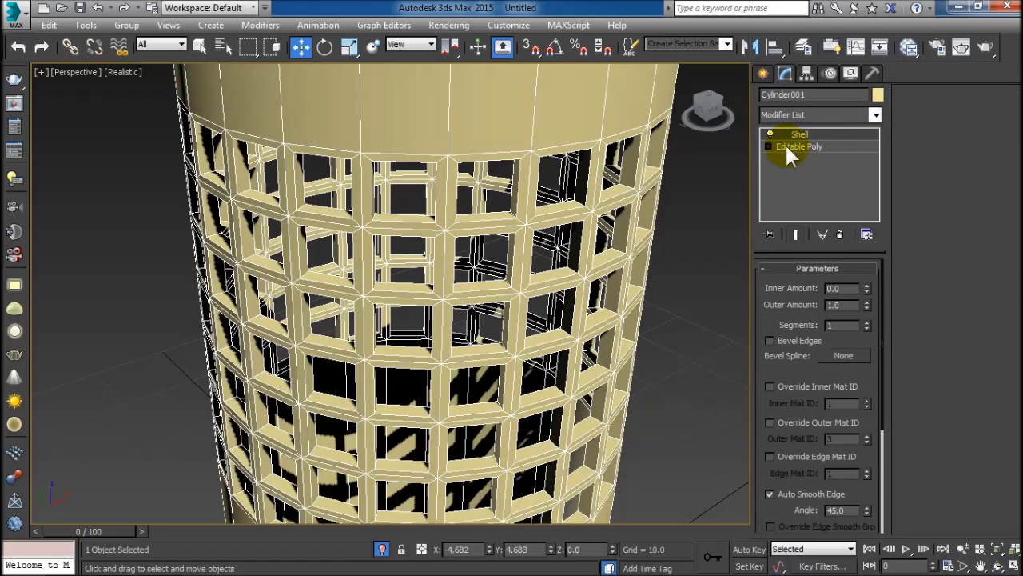
{"action": "middle_click_drag", "start_coordinate": [520, 293], "coordinate": [546, 311], "text": "alt"}
{"action": "scroll", "coordinate": [468, 285], "scroll_direction": "down", "scroll_amount": 2}
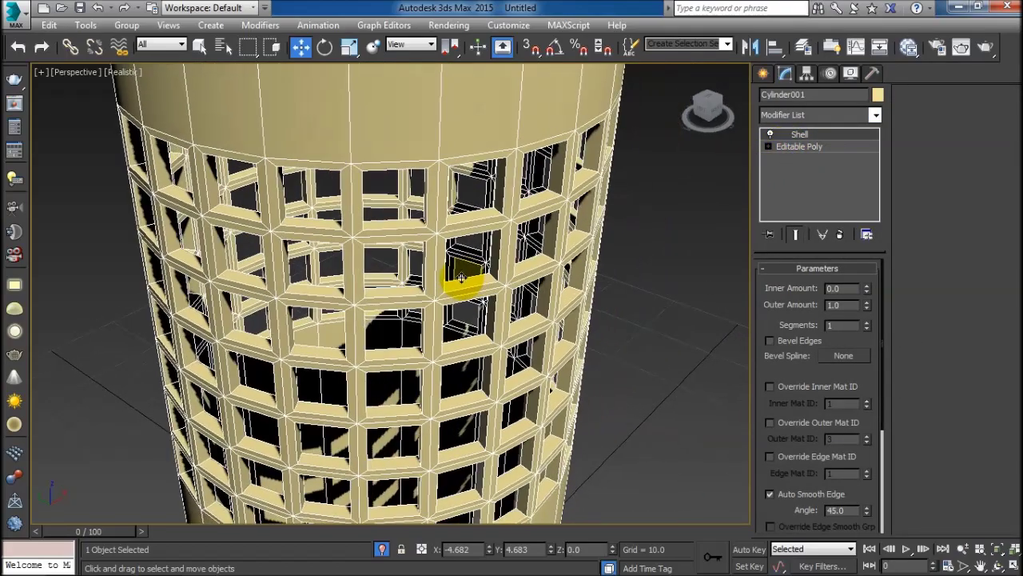
{"action": "scroll", "coordinate": [469, 292], "scroll_direction": "down", "scroll_amount": 5}
{"action": "mouse_move", "coordinate": [468, 296]}
{"action": "middle_mouse_down", "text": "alt"}
{"action": "mouse_move", "coordinate": [449, 274]}
{"action": "mouse_move", "coordinate": [505, 251]}
{"action": "mouse_move", "coordinate": [551, 293]}
{"action": "mouse_move", "coordinate": [467, 292]}
{"action": "mouse_move", "coordinate": [525, 293]}
{"action": "mouse_move", "coordinate": [528, 406]}
{"action": "mouse_move", "coordinate": [522, 290]}
{"action": "mouse_move", "coordinate": [544, 277]}
{"action": "middle_mouse_up", "text": "alt"}
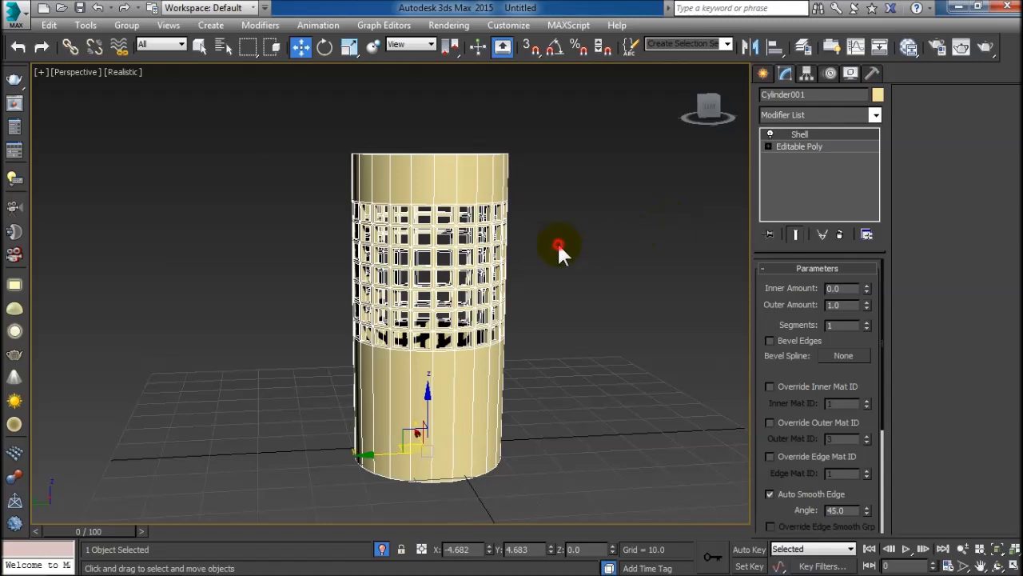
Reselect Cylinder001 and stack MeshSmooth above the Shell so the square windows turn round.
{"action": "left_click", "coordinate": [558, 243]}
{"action": "left_click", "coordinate": [457, 176]}
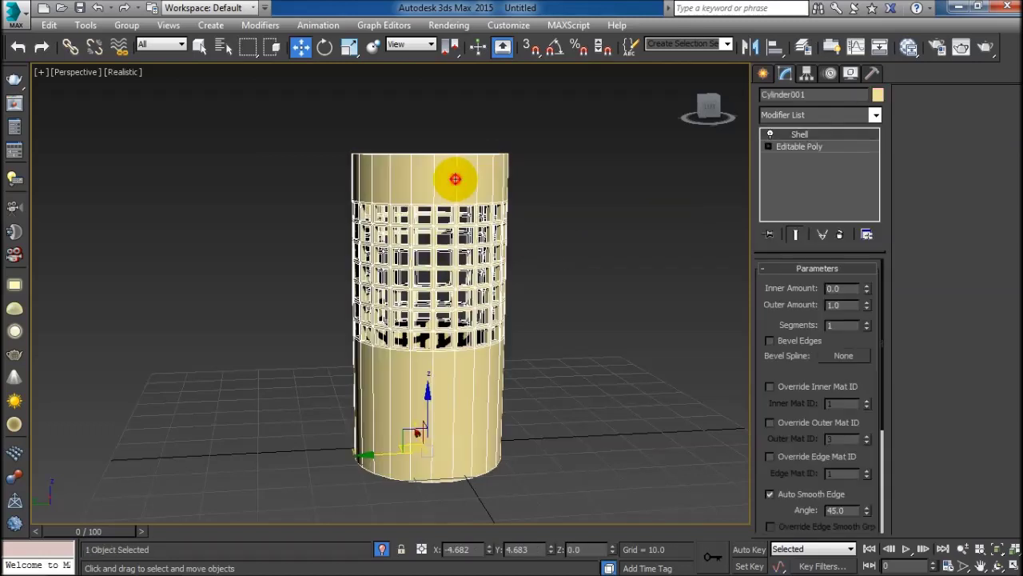
{"action": "left_click", "coordinate": [800, 118]}
{"action": "scroll", "coordinate": [799, 232], "scroll_direction": "down", "scroll_amount": 2}
{"action": "scroll", "coordinate": [798, 232], "scroll_direction": "down", "scroll_amount": 2}
{"action": "scroll", "coordinate": [796, 244], "scroll_direction": "down", "scroll_amount": 10}
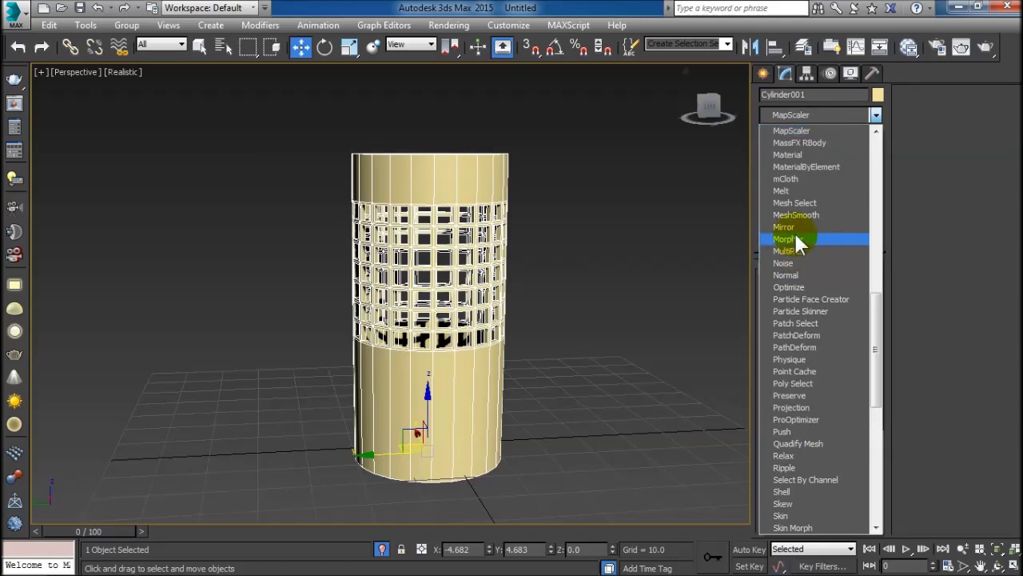
{"action": "left_click", "coordinate": [797, 213]}
{"action": "left_click", "coordinate": [605, 320]}
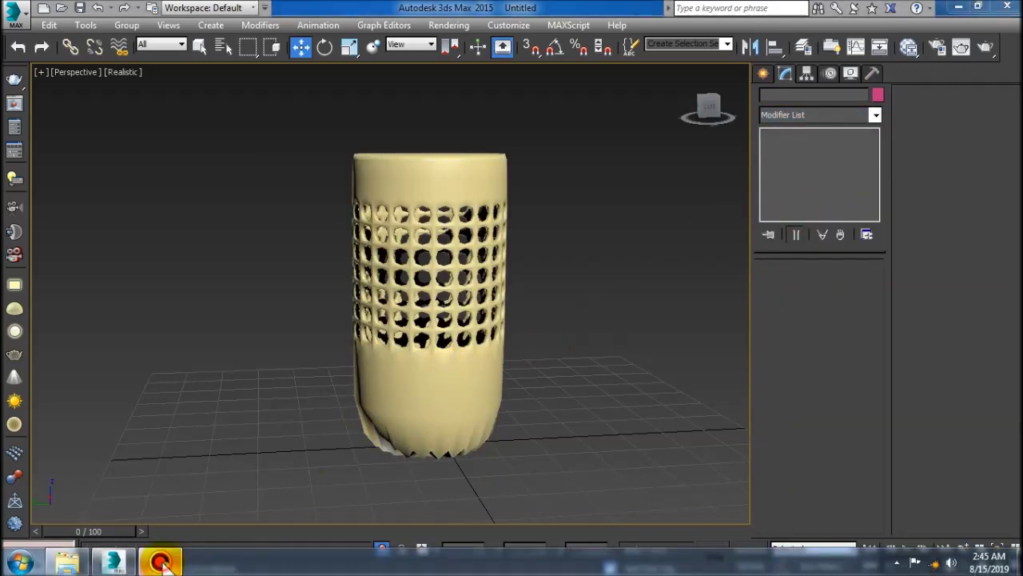
{"action": "left_click", "coordinate": [160, 562]}
{"action": "left_click", "coordinate": [160, 562]}
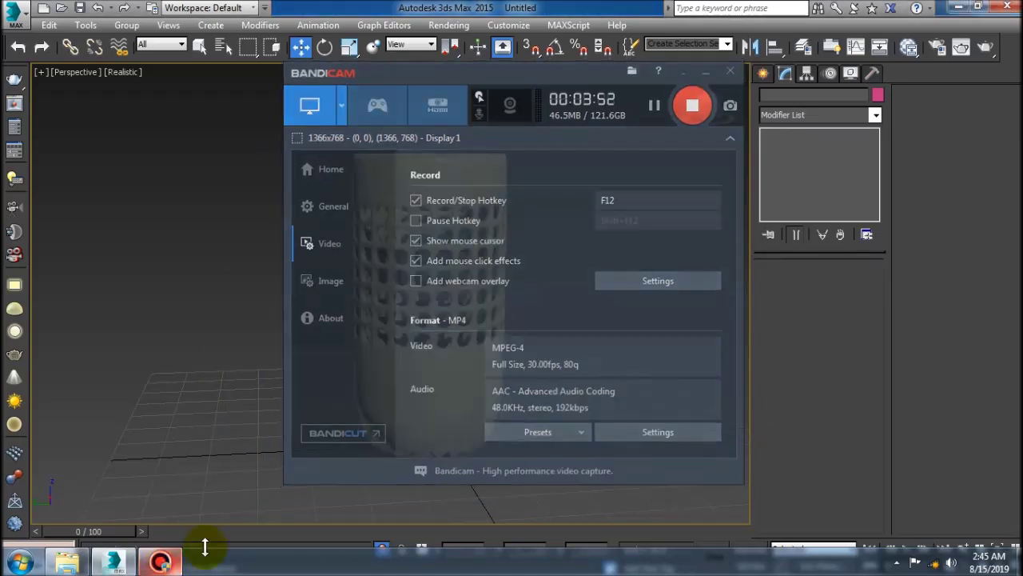
{"action": "left_click", "coordinate": [460, 392]}
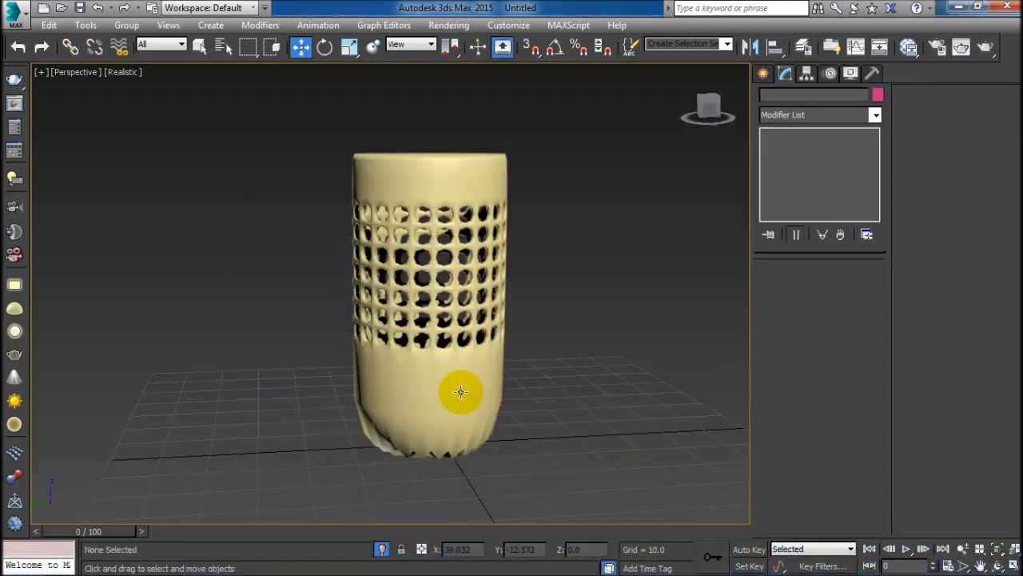
Go to the cylinder's Editable Poly with MeshSmooth switched off to view the raw mesh.
{"action": "left_click", "coordinate": [460, 392]}
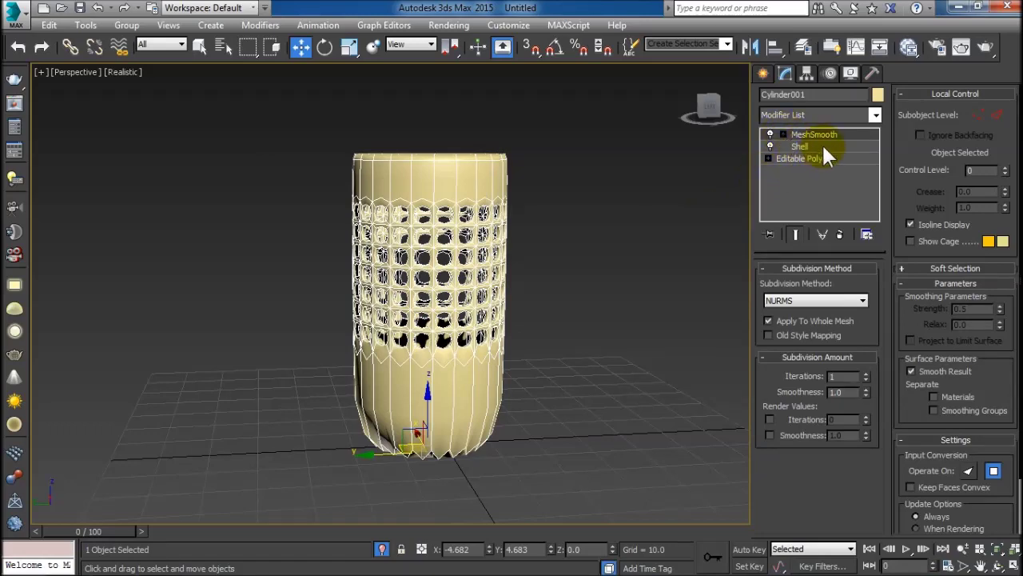
{"action": "left_click", "coordinate": [821, 154]}
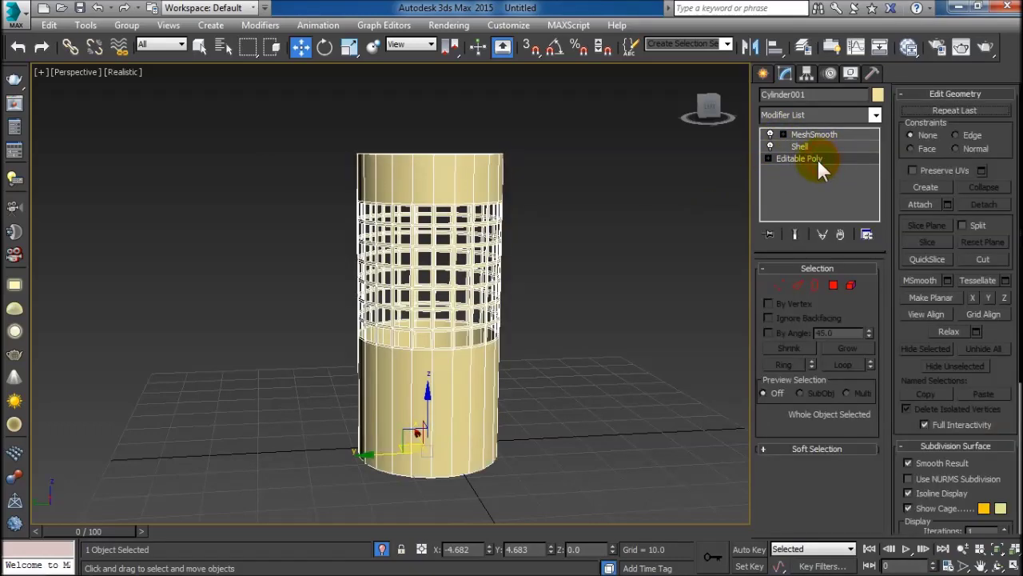
{"action": "left_click", "coordinate": [768, 157]}
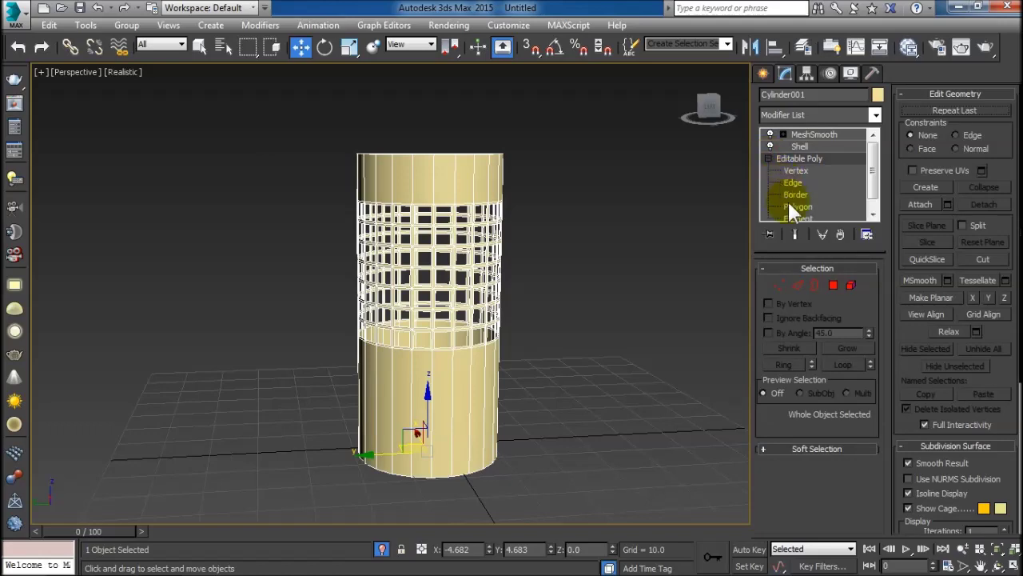
{"action": "middle_click_drag", "start_coordinate": [573, 377], "coordinate": [573, 357], "text": "alt"}
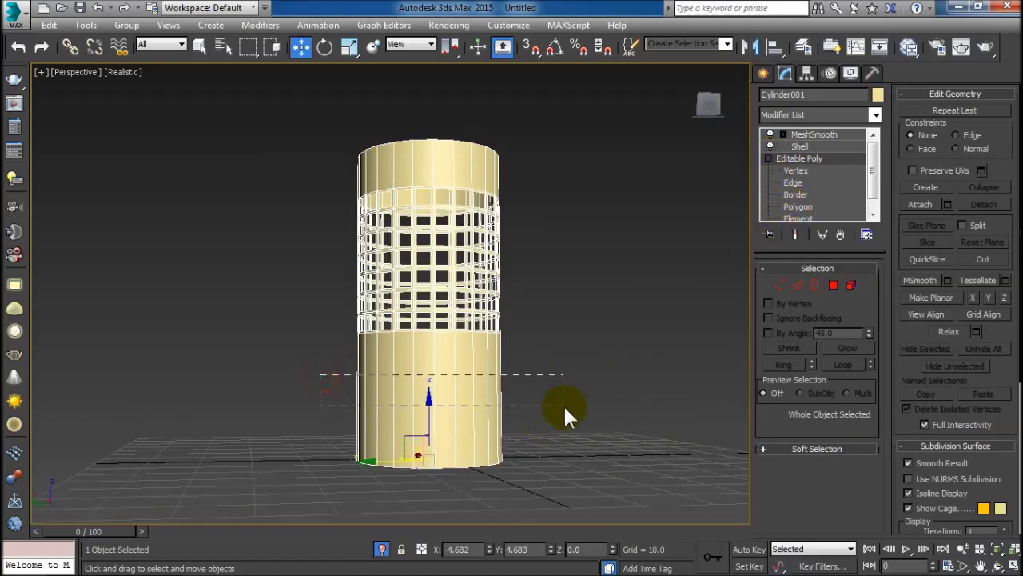
{"action": "left_click_drag", "start_coordinate": [320, 376], "coordinate": [563, 404]}
{"action": "left_click", "coordinate": [769, 134]}
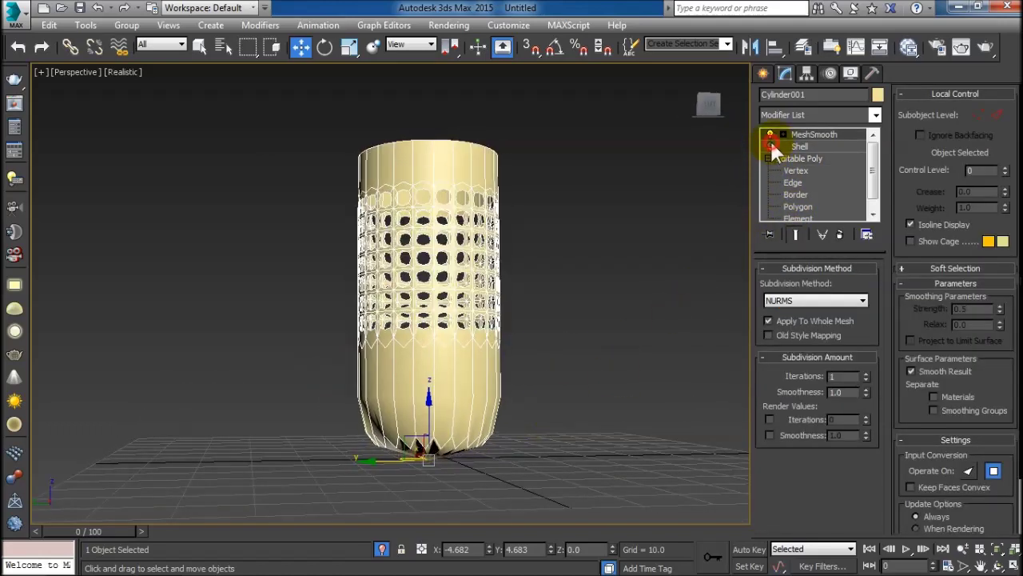
Connect the lower wall's vertical edges with a new loop and move it down toward the base.
{"action": "left_click", "coordinate": [794, 183]}
{"action": "left_click_drag", "start_coordinate": [315, 396], "coordinate": [574, 424]}
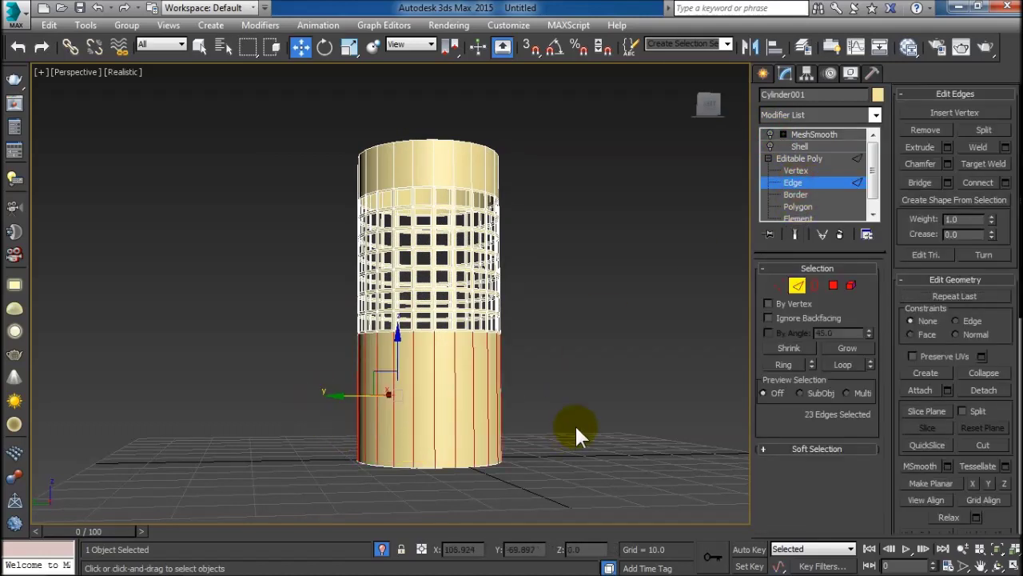
{"action": "left_click", "coordinate": [1005, 183]}
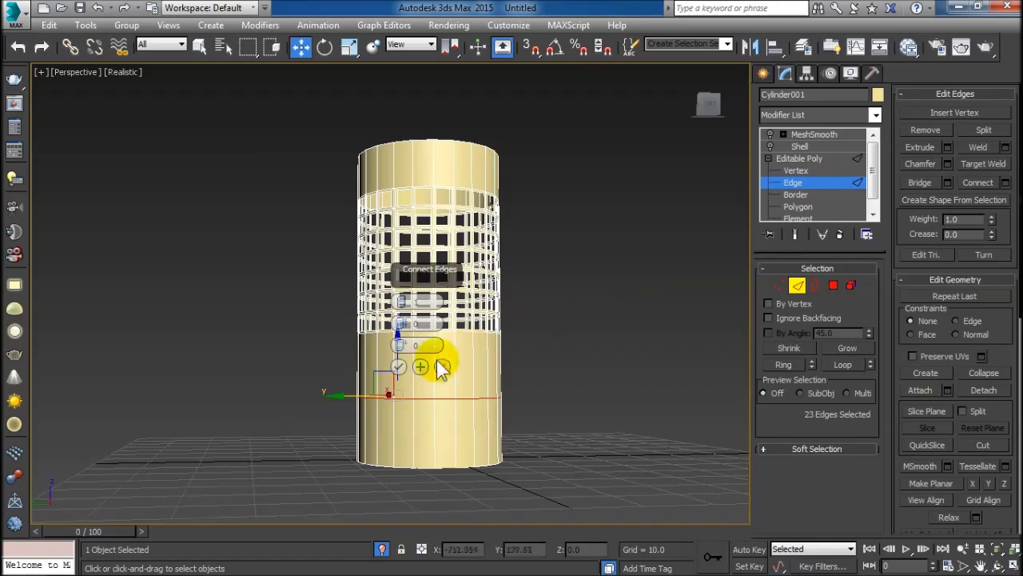
{"action": "left_click", "coordinate": [398, 367]}
{"action": "left_click_drag", "start_coordinate": [428, 352], "coordinate": [430, 408]}
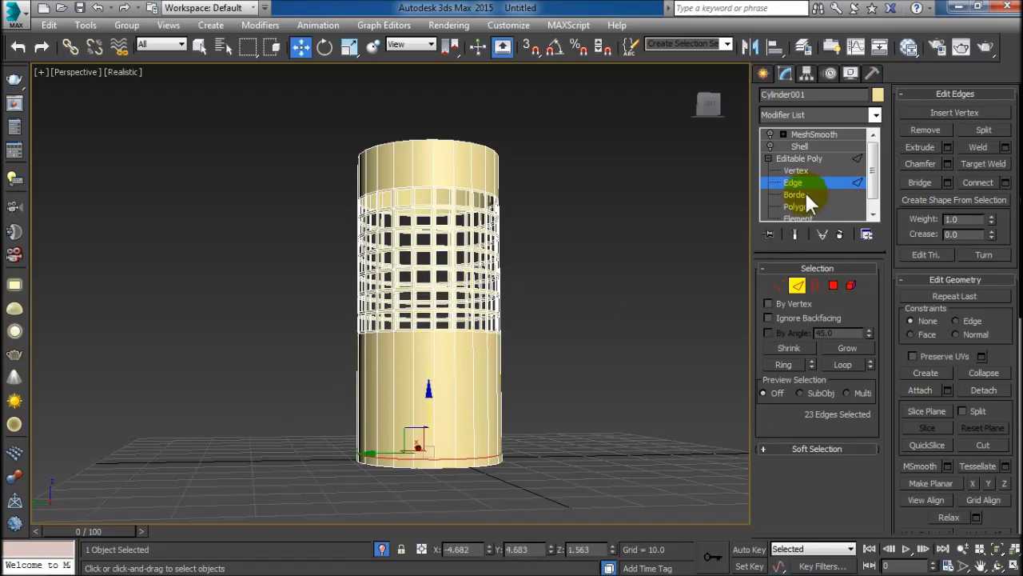
Leave Edge mode and turn the Shell and MeshSmooth effects back on.
{"action": "left_click", "coordinate": [799, 158]}
{"action": "left_click", "coordinate": [768, 159]}
{"action": "left_click", "coordinate": [806, 147]}
{"action": "left_click", "coordinate": [768, 144]}
{"action": "left_click", "coordinate": [767, 144]}
{"action": "left_click", "coordinate": [767, 144]}
{"action": "left_click", "coordinate": [813, 136]}
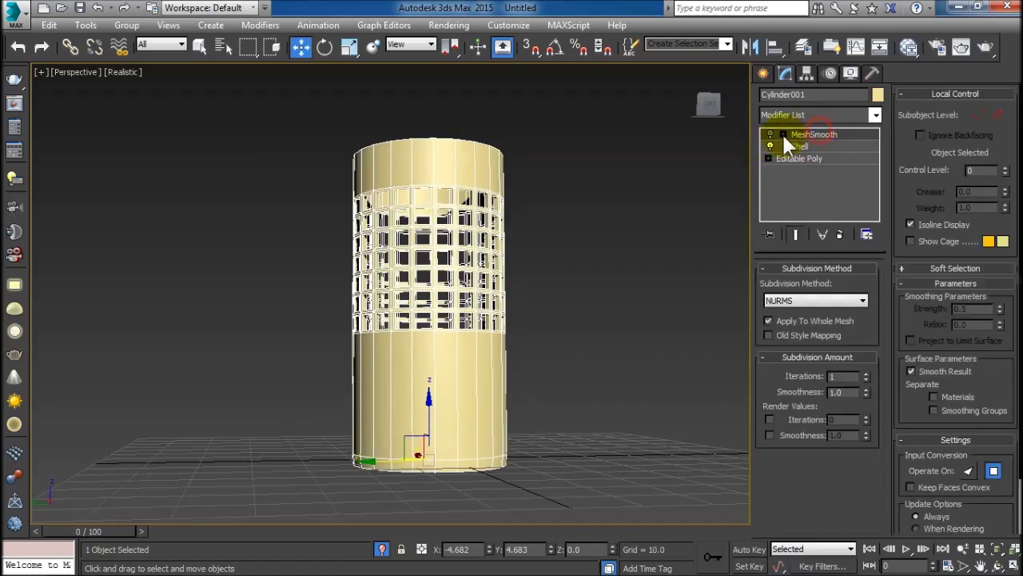
Set the cylinder's MeshSmooth Iterations to 2.
{"action": "left_click", "coordinate": [769, 134]}
{"action": "left_click", "coordinate": [769, 134]}
{"action": "left_click", "coordinate": [769, 135]}
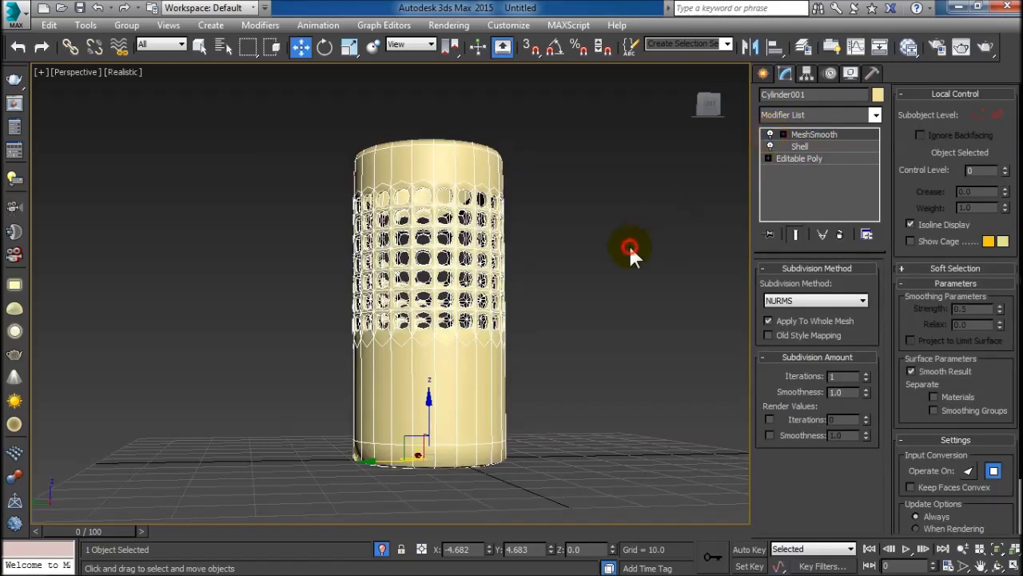
{"action": "left_click", "coordinate": [628, 248]}
{"action": "mouse_move", "coordinate": [565, 332]}
{"action": "middle_mouse_down", "text": "alt"}
{"action": "mouse_move", "coordinate": [509, 346]}
{"action": "mouse_move", "coordinate": [429, 263]}
{"action": "middle_mouse_up", "text": "alt"}
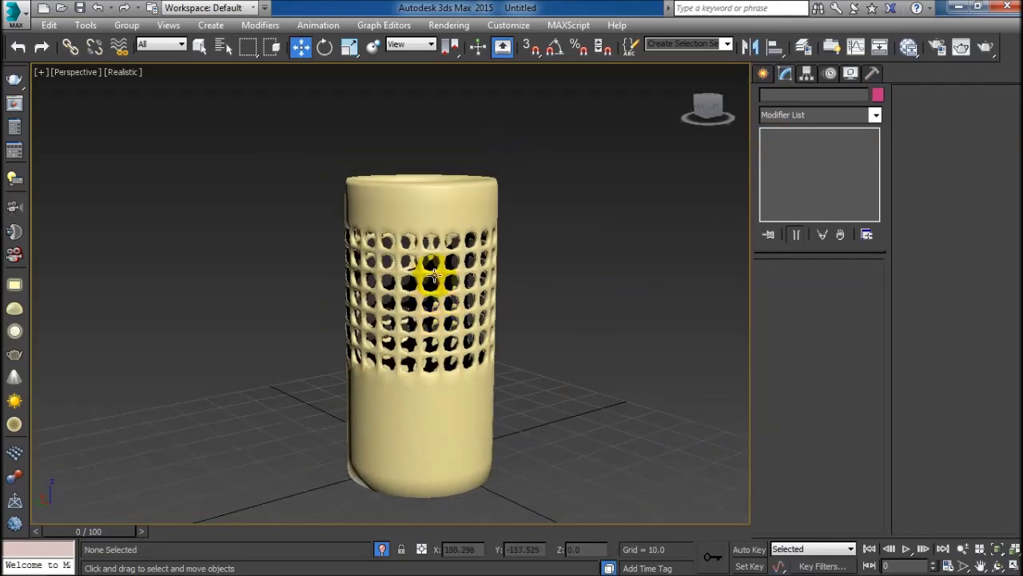
{"action": "scroll", "coordinate": [406, 269], "scroll_direction": "up", "scroll_amount": 5}
{"action": "left_click", "coordinate": [384, 265]}
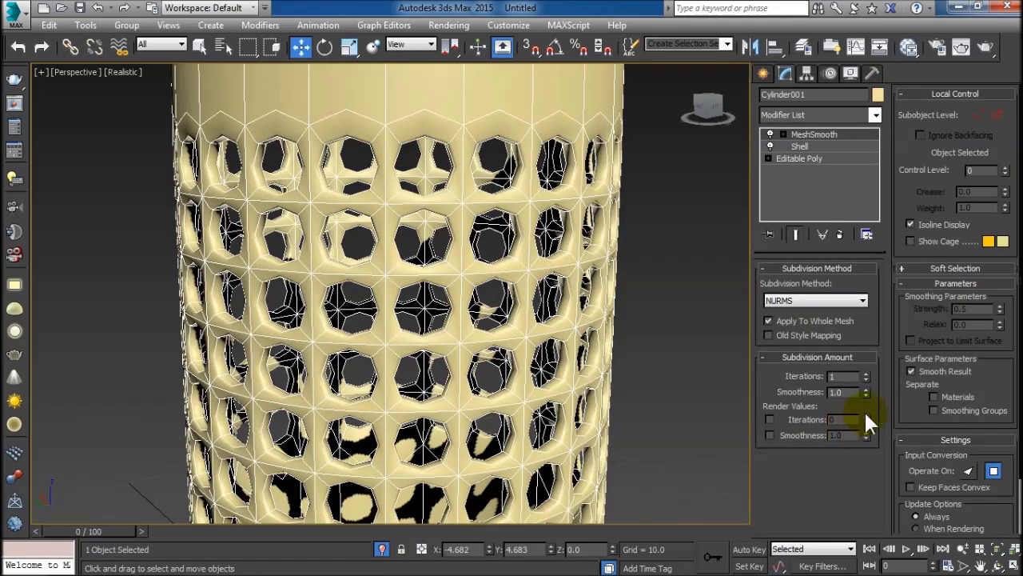
{"action": "left_click", "coordinate": [867, 374]}
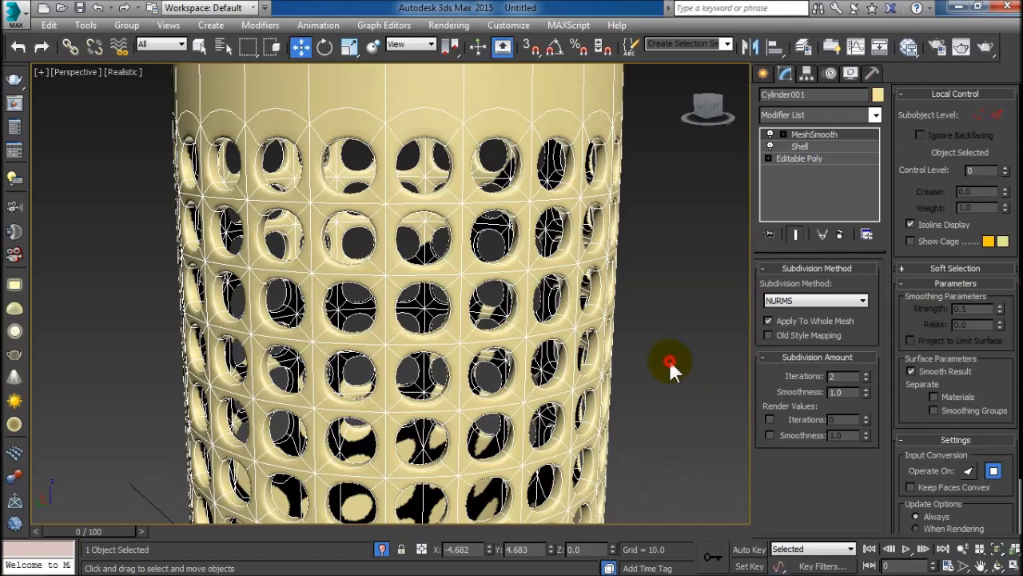
Inspect the smoother holes from a level side view, then reselect the cylinder's Editable Poly levels.
{"action": "left_click", "coordinate": [668, 357]}
{"action": "mouse_move", "coordinate": [675, 430]}
{"action": "middle_mouse_down", "text": "alt"}
{"action": "mouse_move", "coordinate": [445, 338]}
{"action": "mouse_move", "coordinate": [468, 312]}
{"action": "mouse_move", "coordinate": [480, 334]}
{"action": "middle_mouse_up", "text": "alt"}
{"action": "scroll", "coordinate": [600, 408], "scroll_direction": "down", "scroll_amount": 5}
{"action": "mouse_move", "coordinate": [452, 285]}
{"action": "middle_mouse_down", "text": "alt"}
{"action": "mouse_move", "coordinate": [450, 253]}
{"action": "mouse_move", "coordinate": [440, 284]}
{"action": "mouse_move", "coordinate": [424, 280]}
{"action": "middle_mouse_up", "text": "alt"}
{"action": "scroll", "coordinate": [441, 284], "scroll_direction": "down", "scroll_amount": 3}
{"action": "left_click", "coordinate": [415, 306]}
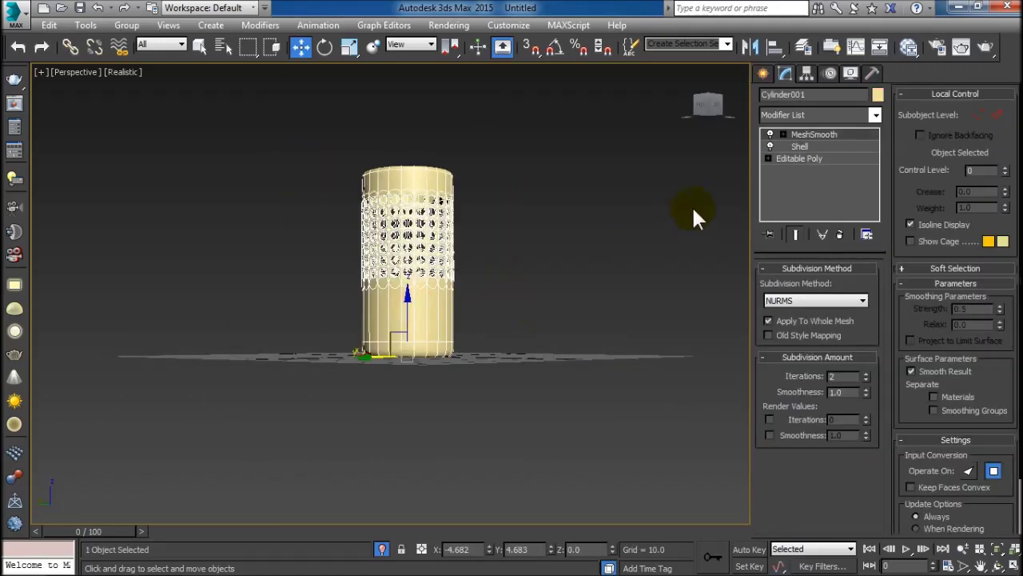
{"action": "left_click", "coordinate": [769, 158]}
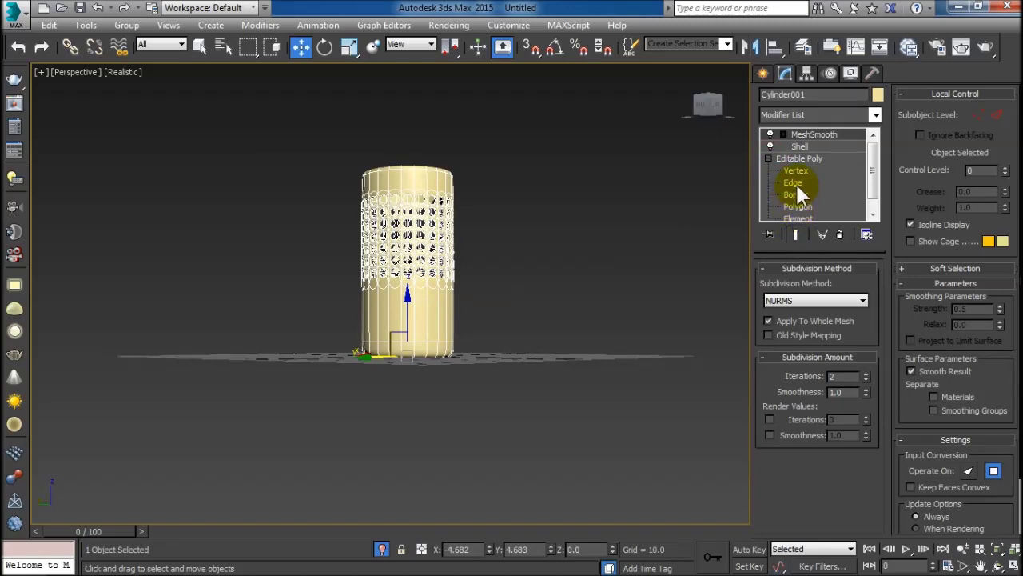
At Vertex level, select the perforated band's vertices and move the band up.
{"action": "left_click", "coordinate": [796, 169]}
{"action": "mouse_move", "coordinate": [267, 104]}
{"action": "left_mouse_down"}
{"action": "mouse_move", "coordinate": [549, 322]}
{"action": "mouse_move", "coordinate": [546, 312]}
{"action": "left_mouse_up"}
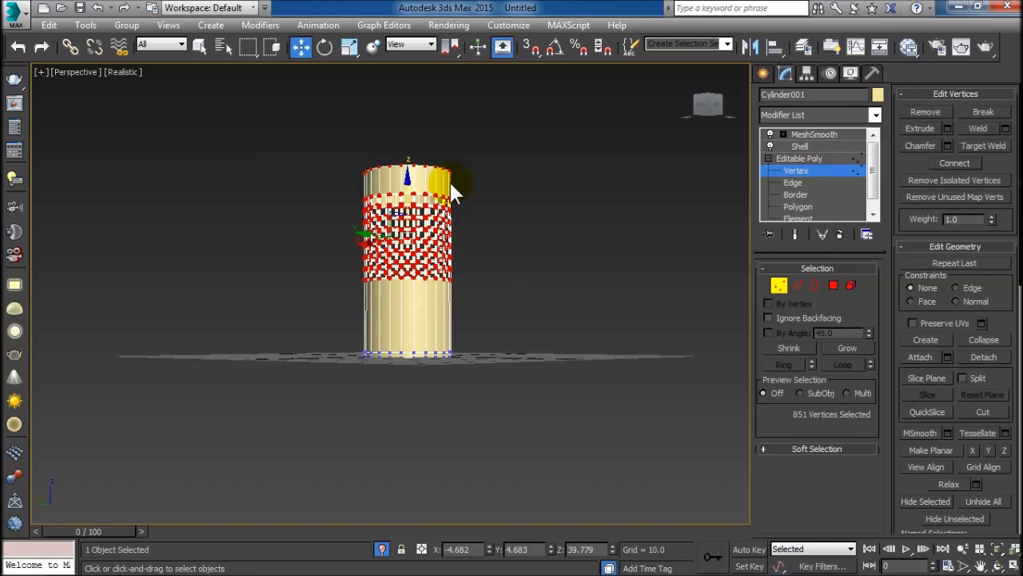
{"action": "middle_click_drag", "start_coordinate": [441, 283], "coordinate": [457, 297], "text": "alt"}
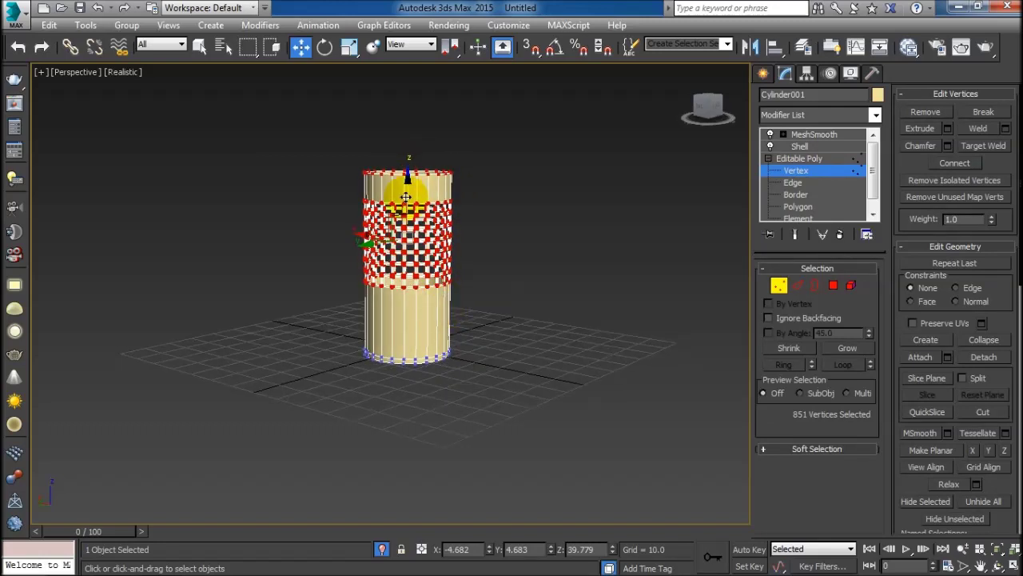
{"action": "left_click_drag", "start_coordinate": [407, 223], "coordinate": [407, 218]}
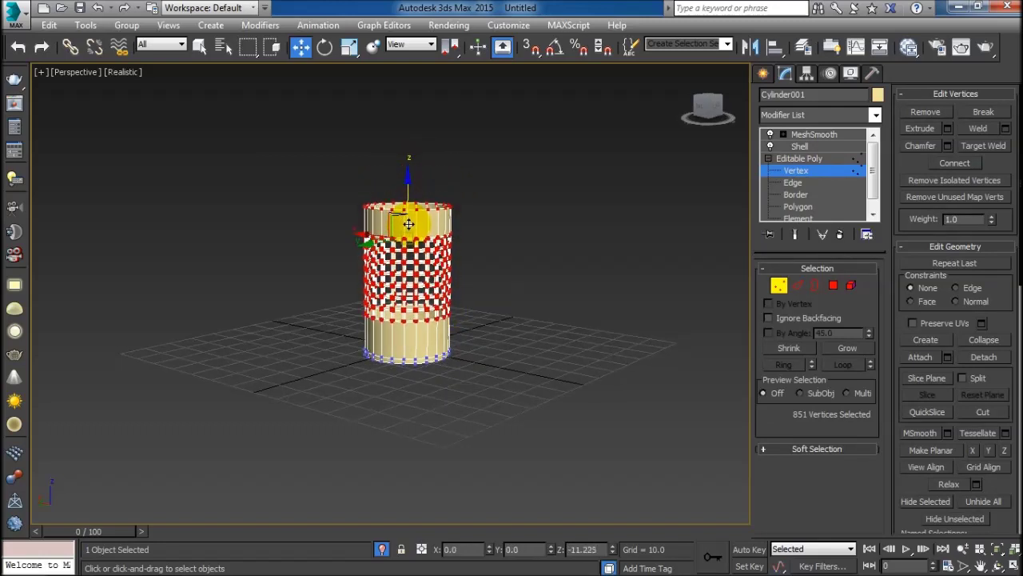
{"action": "left_click", "coordinate": [340, 172]}
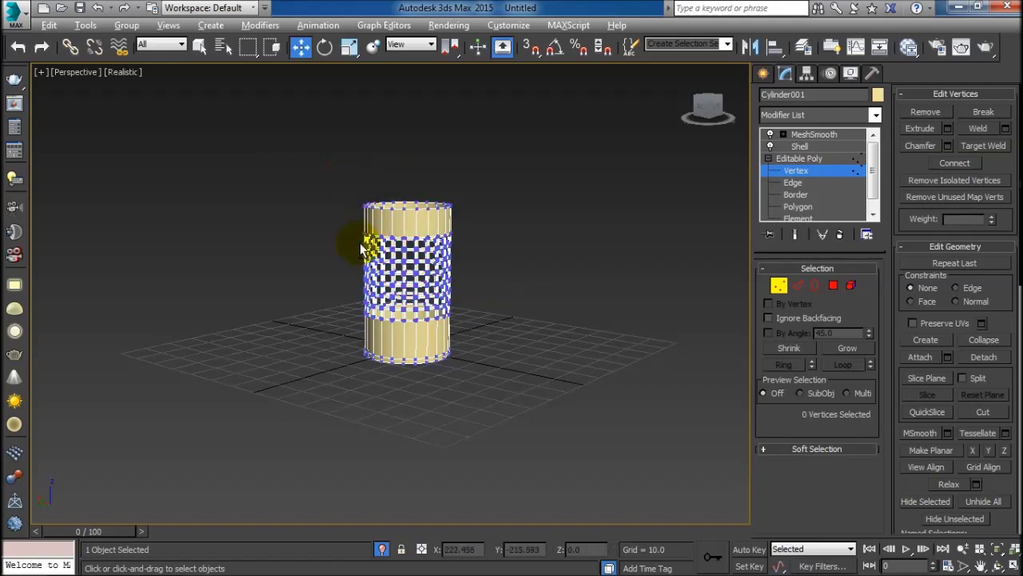
Select the top ring of vertices and lower the cylinder's top edge on Z.
{"action": "middle_click_drag", "start_coordinate": [360, 242], "coordinate": [360, 235], "text": "alt"}
{"action": "left_click_drag", "start_coordinate": [332, 160], "coordinate": [456, 213]}
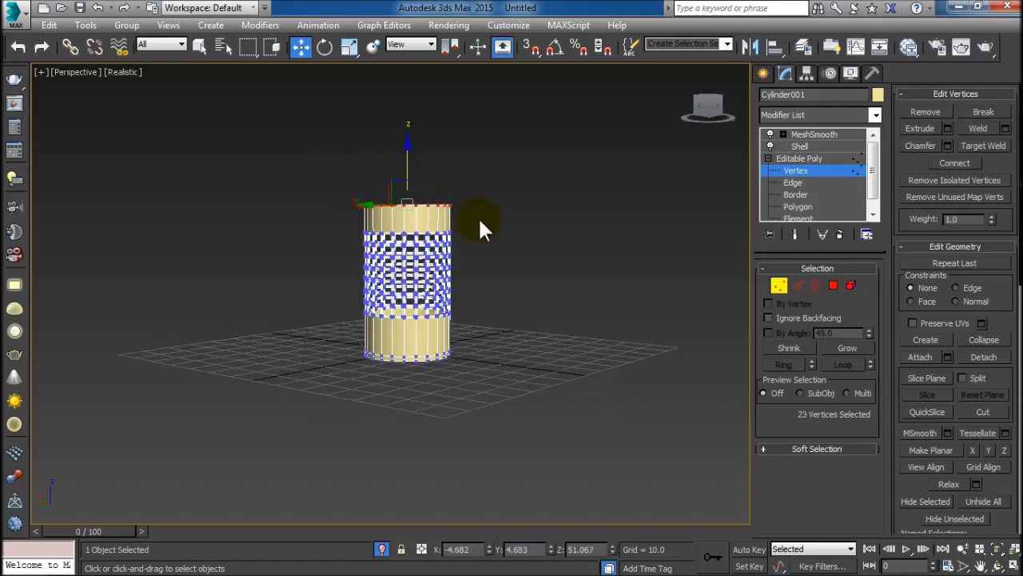
{"action": "left_click_drag", "start_coordinate": [406, 159], "coordinate": [406, 169]}
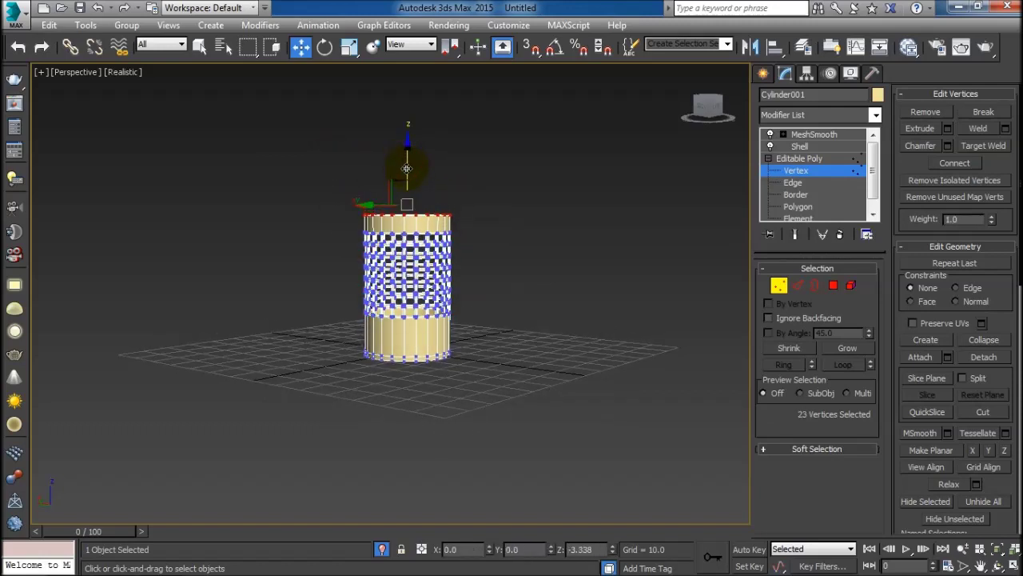
{"action": "left_click", "coordinate": [503, 145]}
{"action": "left_click", "coordinate": [795, 157]}
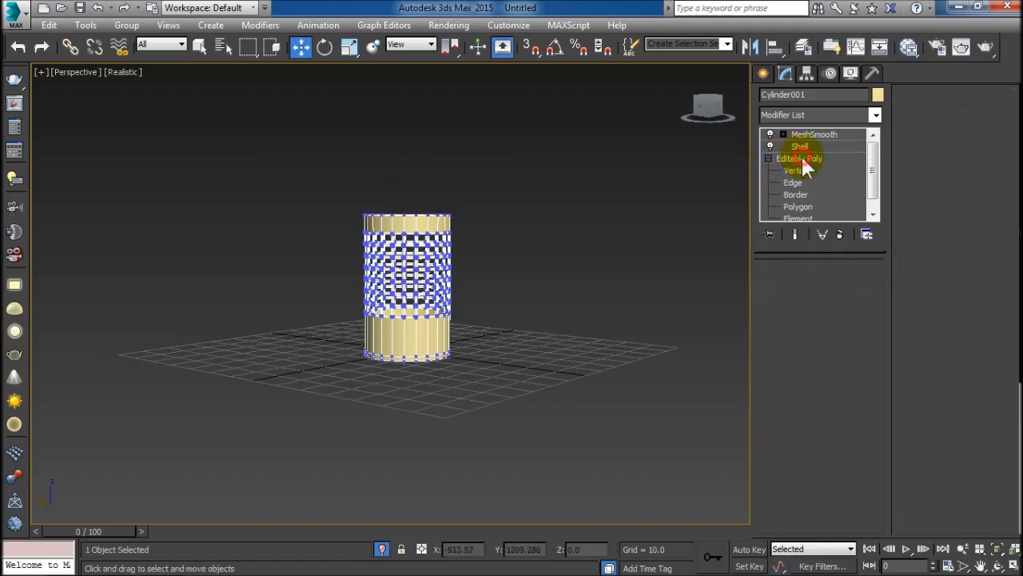
Try MeshSmooth at 1 iteration, nudging Smoothness and restoring it to 1.0.
{"action": "left_click", "coordinate": [801, 144]}
{"action": "left_click", "coordinate": [808, 134]}
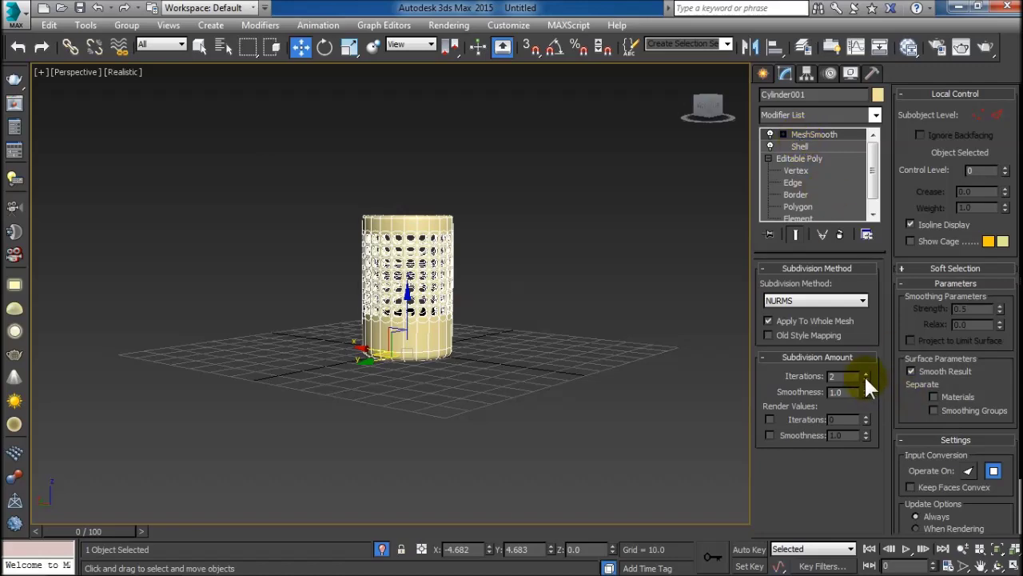
{"action": "left_click", "coordinate": [520, 256]}
{"action": "scroll", "coordinate": [475, 274], "scroll_direction": "up", "scroll_amount": 1}
{"action": "scroll", "coordinate": [445, 247], "scroll_direction": "up", "scroll_amount": 5}
{"action": "left_click", "coordinate": [438, 187]}
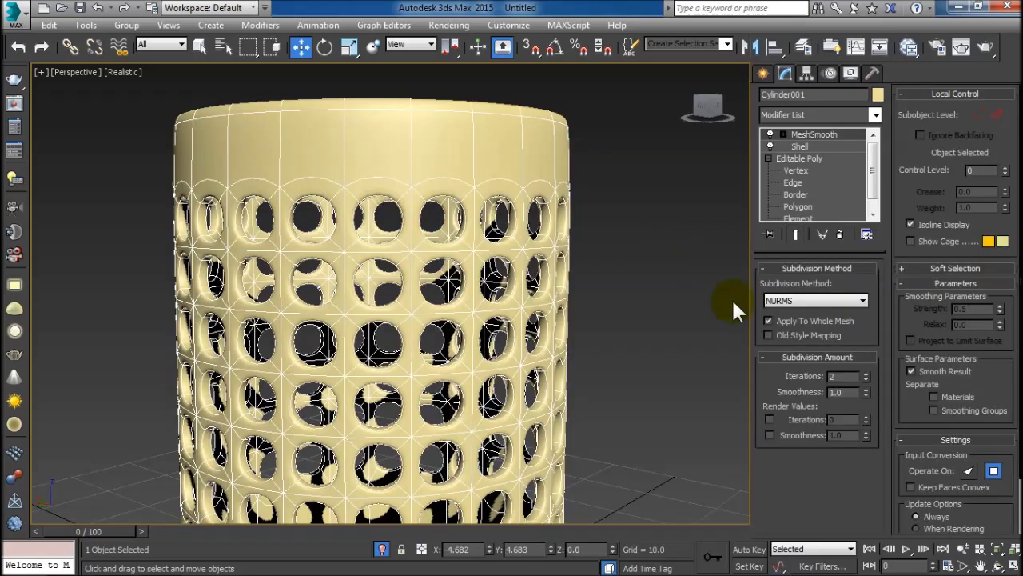
{"action": "left_click", "coordinate": [866, 379]}
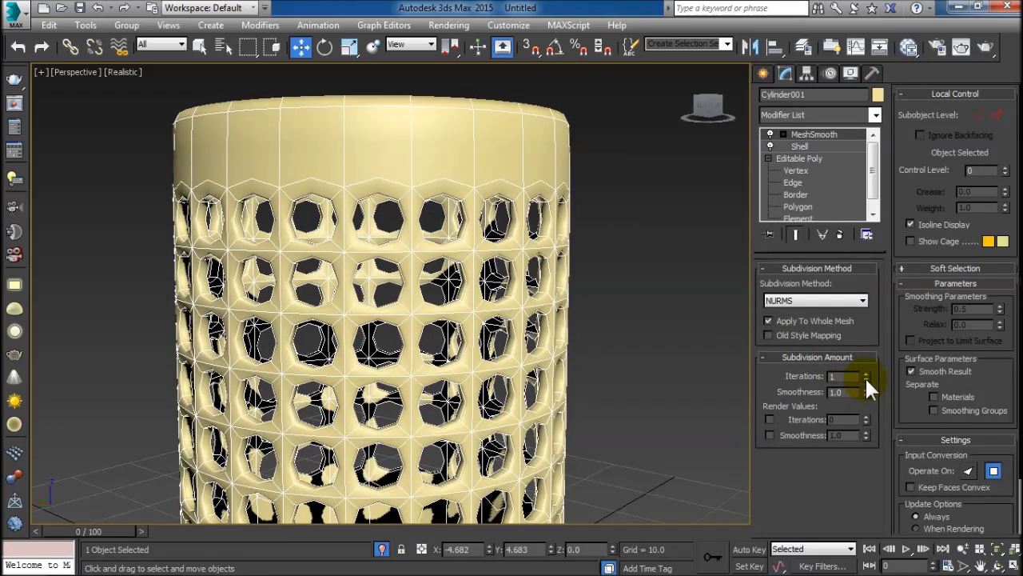
{"action": "left_click_drag", "start_coordinate": [865, 391], "coordinate": [866, 394]}
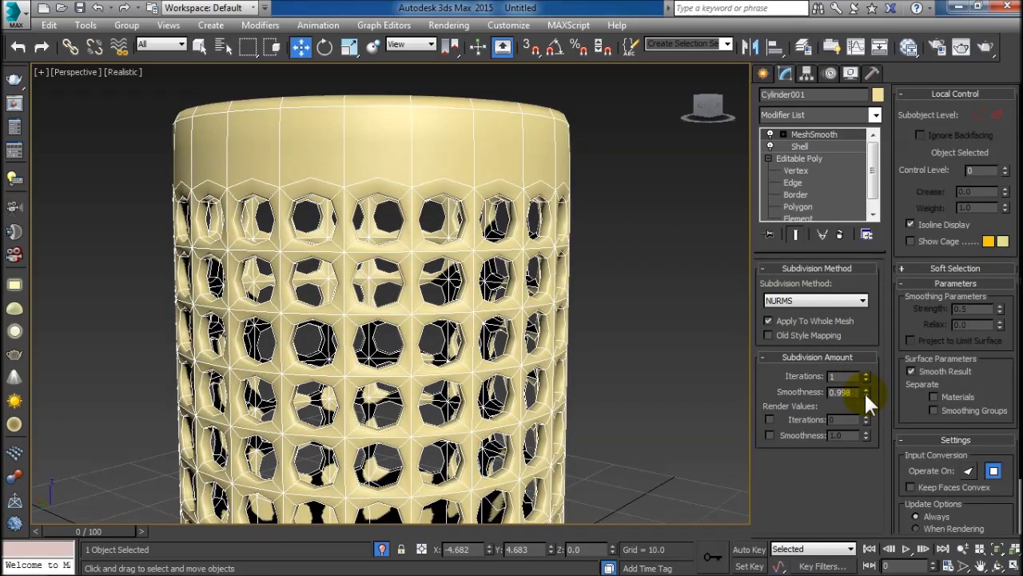
{"action": "left_click", "coordinate": [866, 388]}
Raise MeshSmooth Iterations to 3 and preview the finer mesh.
{"action": "left_click", "coordinate": [646, 270]}
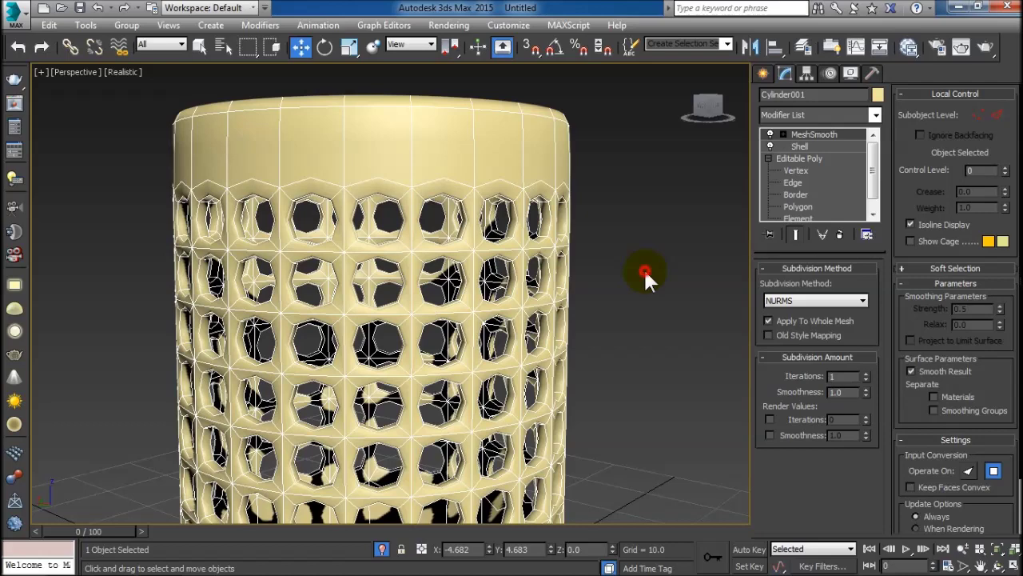
{"action": "left_click", "coordinate": [460, 143]}
{"action": "left_click", "coordinate": [867, 373]}
{"action": "left_click", "coordinate": [867, 373]}
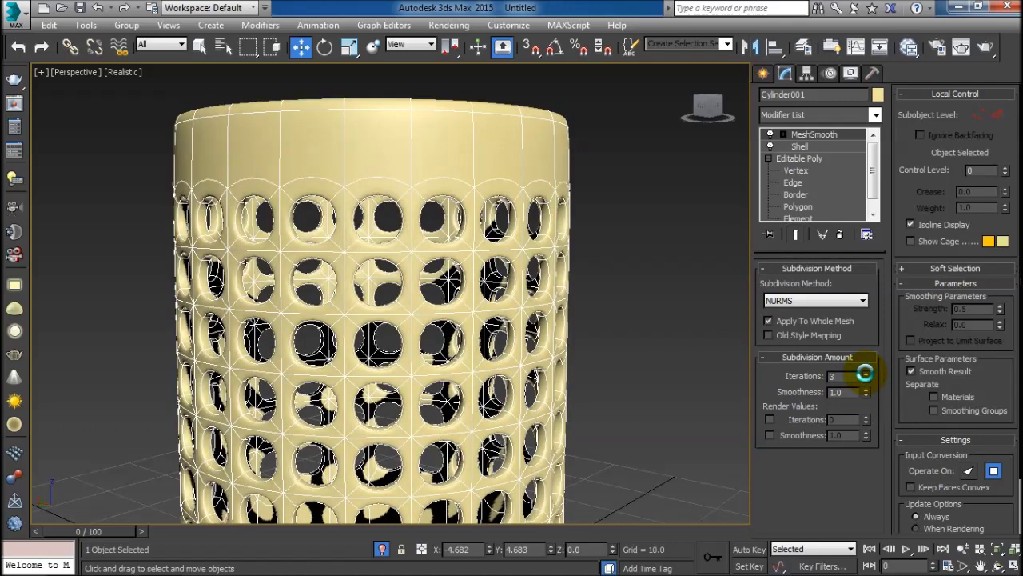
{"action": "left_click", "coordinate": [641, 322]}
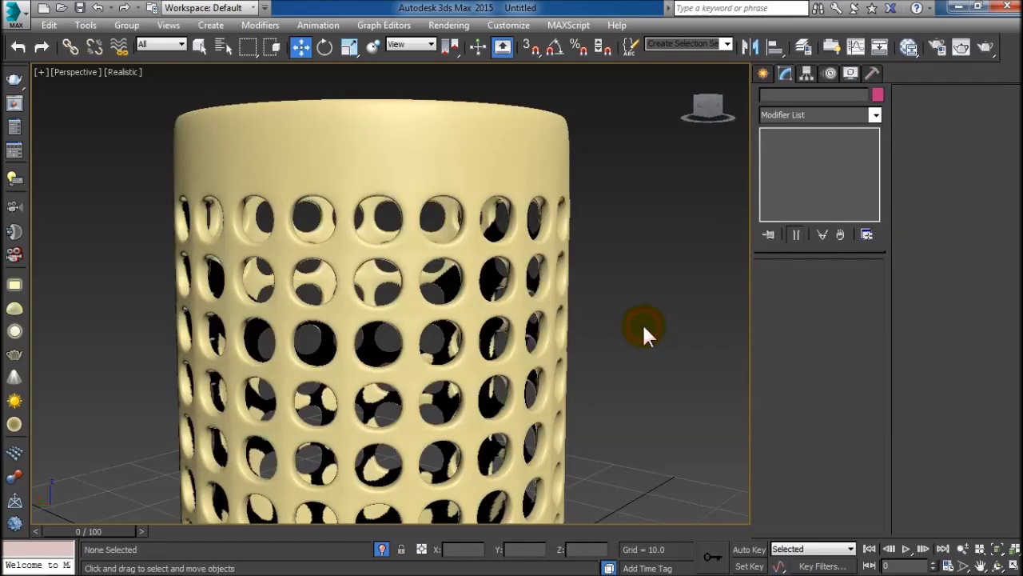
Orbit and pan around the smoothed basket to inspect it, then reselect it.
{"action": "scroll", "coordinate": [572, 348], "scroll_direction": "down", "scroll_amount": 1}
{"action": "scroll", "coordinate": [577, 337], "scroll_direction": "down", "scroll_amount": 3}
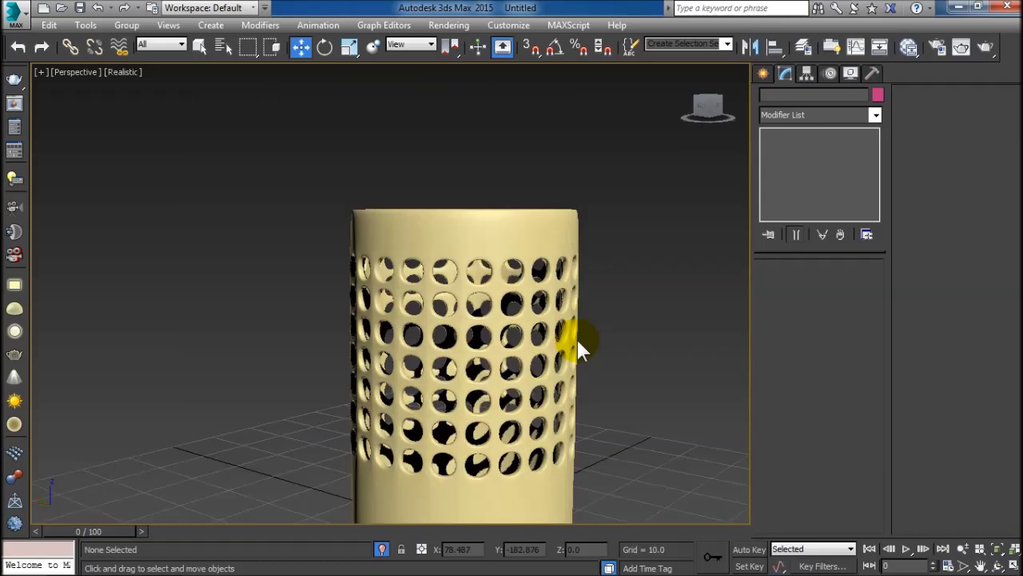
{"action": "middle_click_drag", "start_coordinate": [576, 337], "coordinate": [566, 313], "text": "alt"}
{"action": "scroll", "coordinate": [566, 313], "scroll_direction": "down", "scroll_amount": 2}
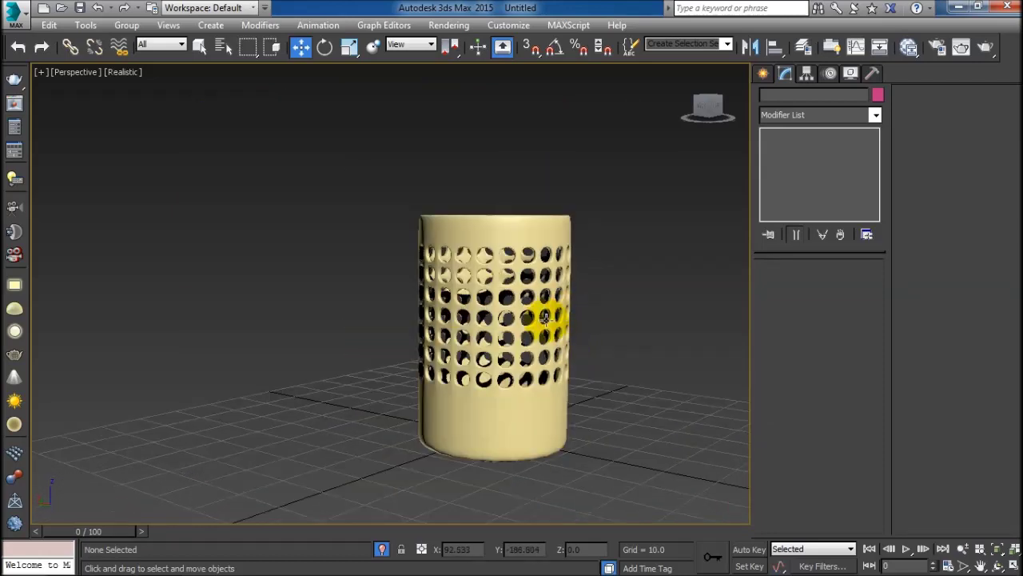
{"action": "left_click", "coordinate": [508, 294]}
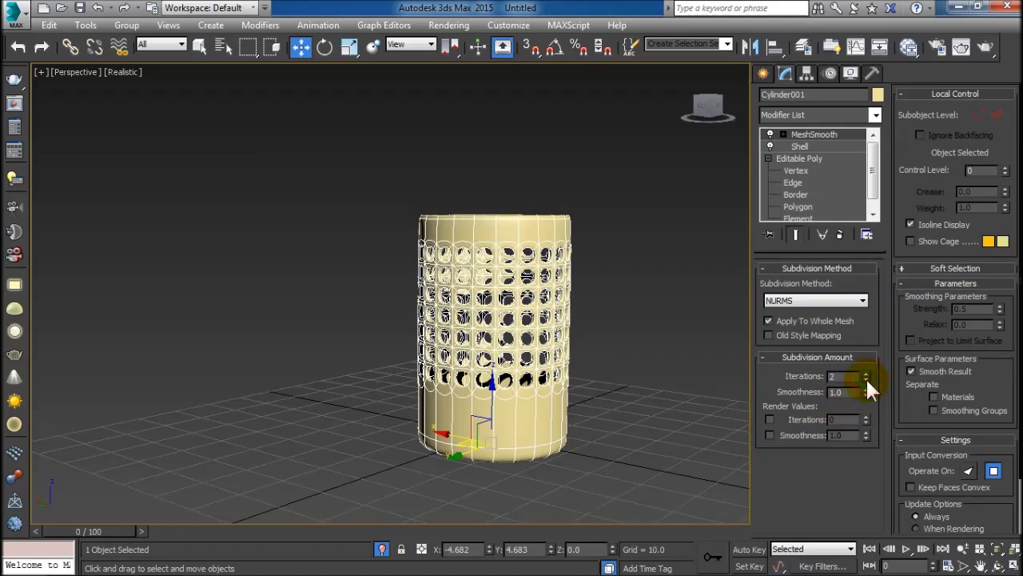
{"action": "left_click", "coordinate": [642, 324]}
{"action": "mouse_move", "coordinate": [484, 304]}
{"action": "middle_mouse_down"}
{"action": "mouse_move", "coordinate": [453, 320]}
{"action": "mouse_move", "coordinate": [385, 322]}
{"action": "middle_mouse_up"}
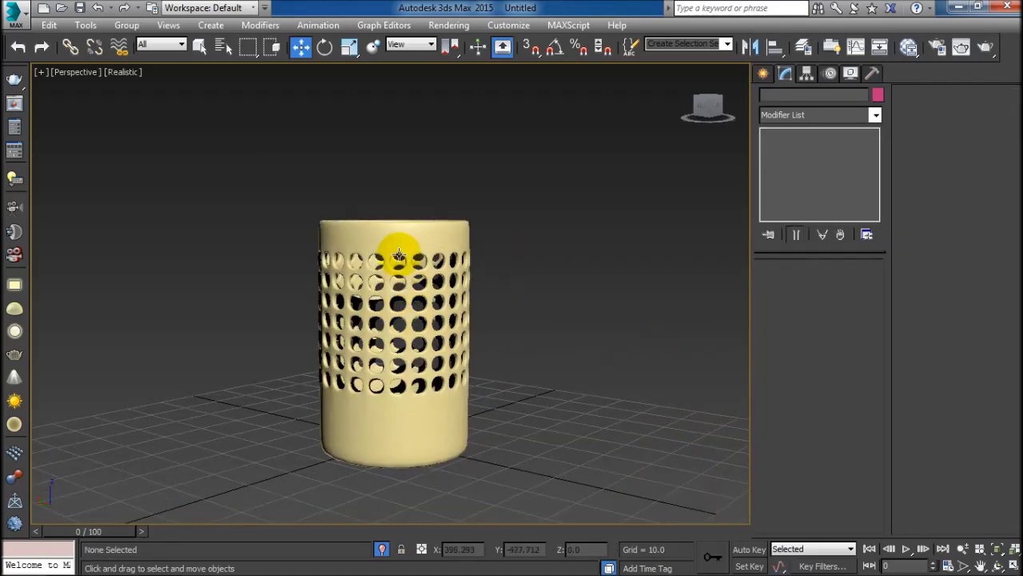
{"action": "left_click", "coordinate": [393, 237]}
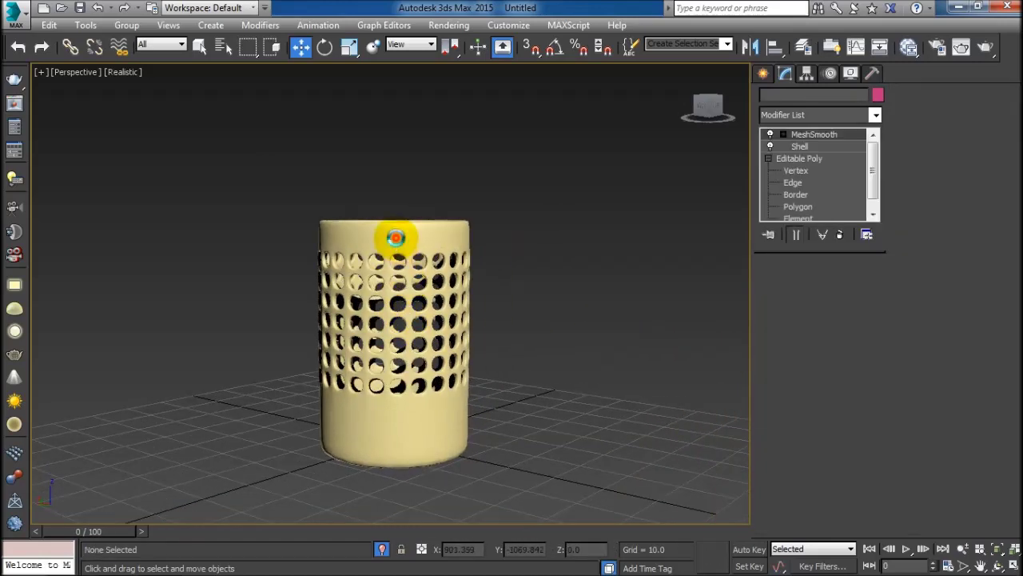
Turn off the MeshSmooth and Shell previews and reselect the cylinder, viewing its top band.
{"action": "left_click", "coordinate": [769, 135]}
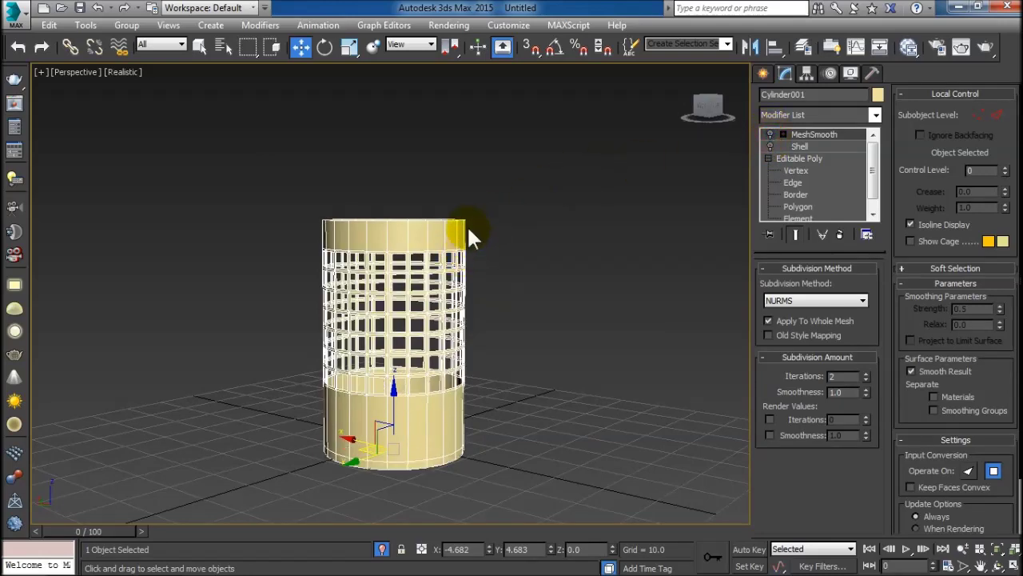
{"action": "left_click", "coordinate": [484, 170]}
{"action": "mouse_move", "coordinate": [493, 227]}
{"action": "middle_mouse_down"}
{"action": "mouse_move", "coordinate": [532, 295]}
{"action": "mouse_move", "coordinate": [482, 238]}
{"action": "middle_mouse_up"}
{"action": "scroll", "coordinate": [468, 331], "scroll_direction": "up", "scroll_amount": 5}
{"action": "left_click", "coordinate": [469, 336]}
{"action": "mouse_move", "coordinate": [644, 269]}
{"action": "middle_mouse_down", "text": "alt"}
{"action": "mouse_move", "coordinate": [532, 291]}
{"action": "mouse_move", "coordinate": [748, 272]}
{"action": "middle_mouse_up", "text": "alt"}
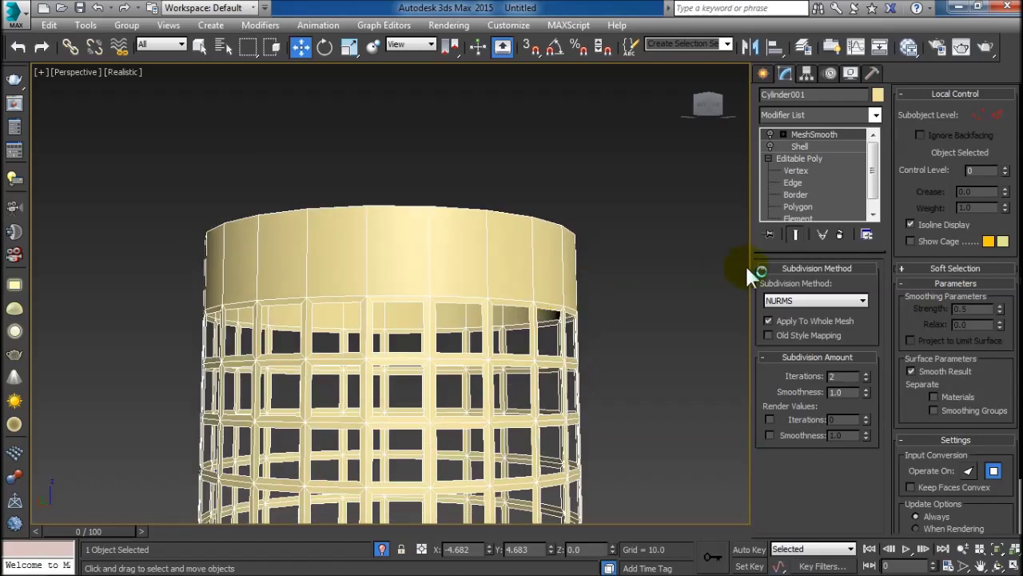
Ring-select a top-band edge, Connect a new loop, and move it up near the rim.
{"action": "left_click", "coordinate": [793, 182]}
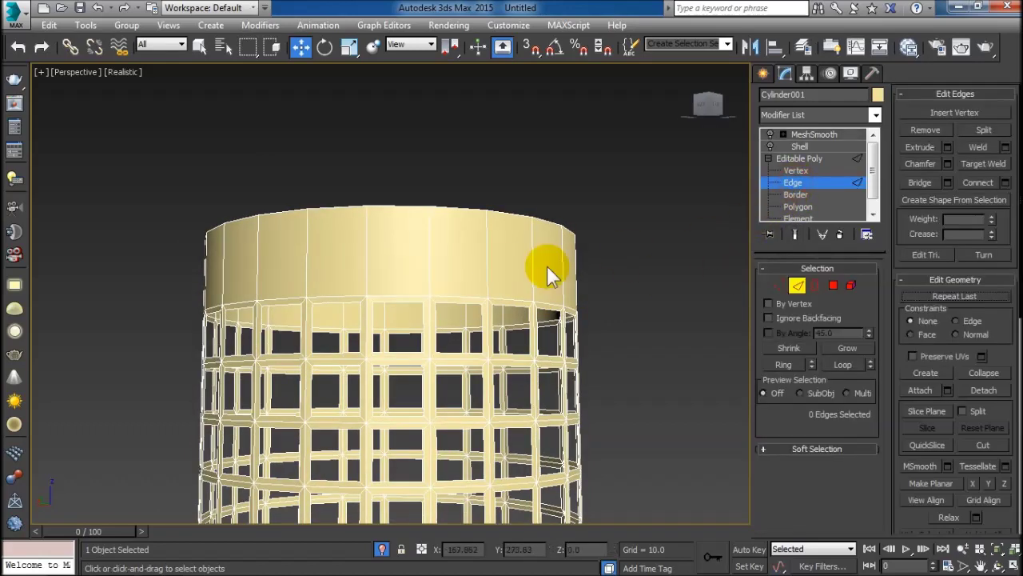
{"action": "left_click", "coordinate": [483, 255]}
{"action": "left_click", "coordinate": [783, 364]}
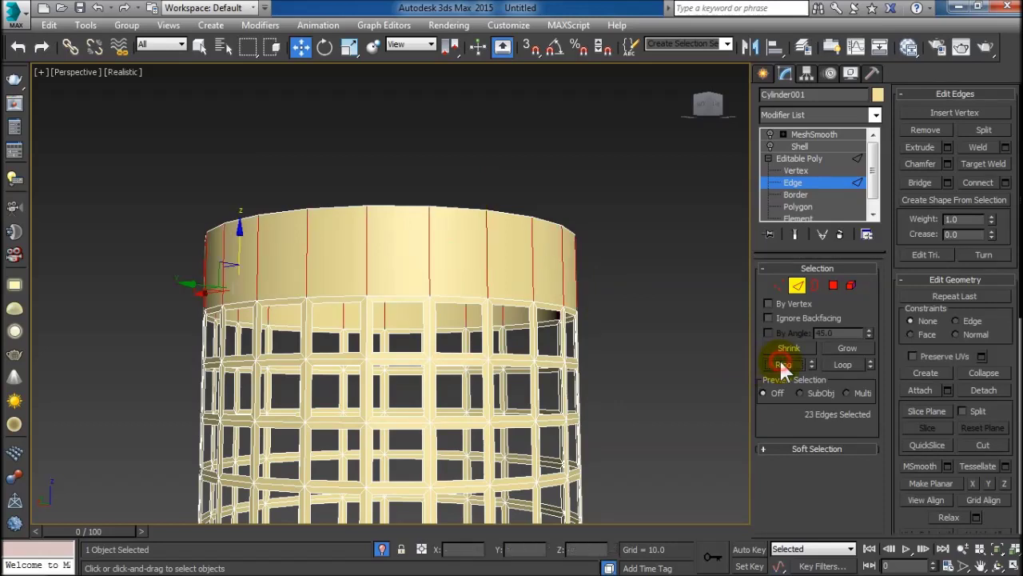
{"action": "left_click", "coordinate": [1006, 183]}
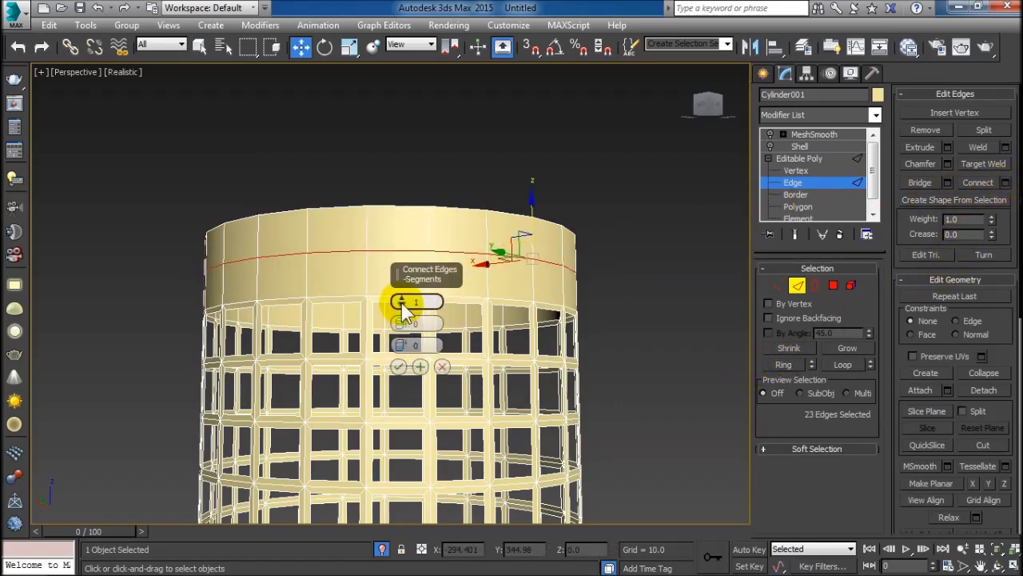
{"action": "left_click", "coordinate": [399, 367]}
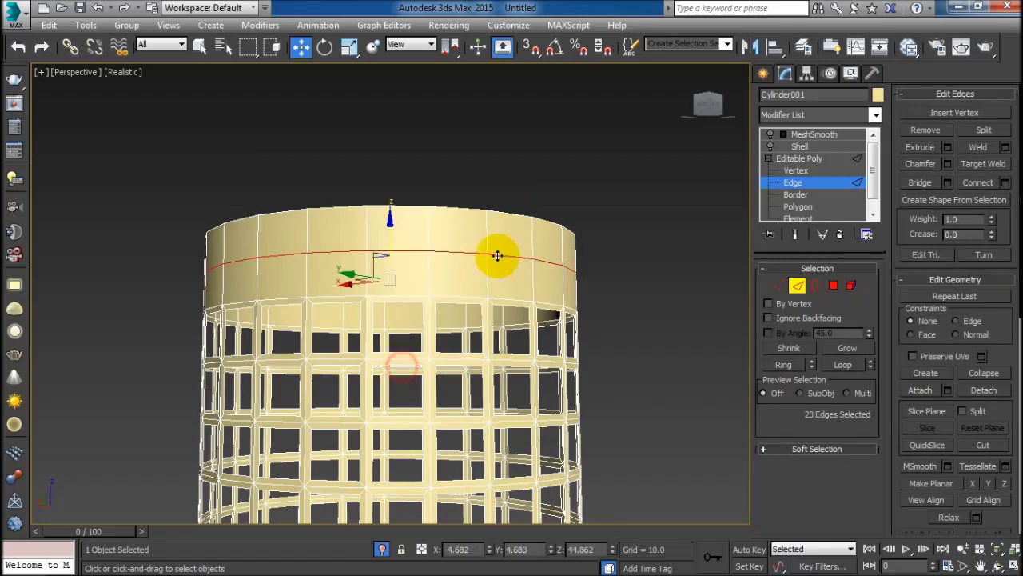
{"action": "left_click_drag", "start_coordinate": [388, 228], "coordinate": [390, 203]}
Select a polygon on the cylinder's top rim at Polygon level.
{"action": "mouse_move", "coordinate": [475, 285]}
{"action": "middle_mouse_down", "text": "alt"}
{"action": "mouse_move", "coordinate": [493, 315]}
{"action": "mouse_move", "coordinate": [552, 252]}
{"action": "middle_mouse_up", "text": "alt"}
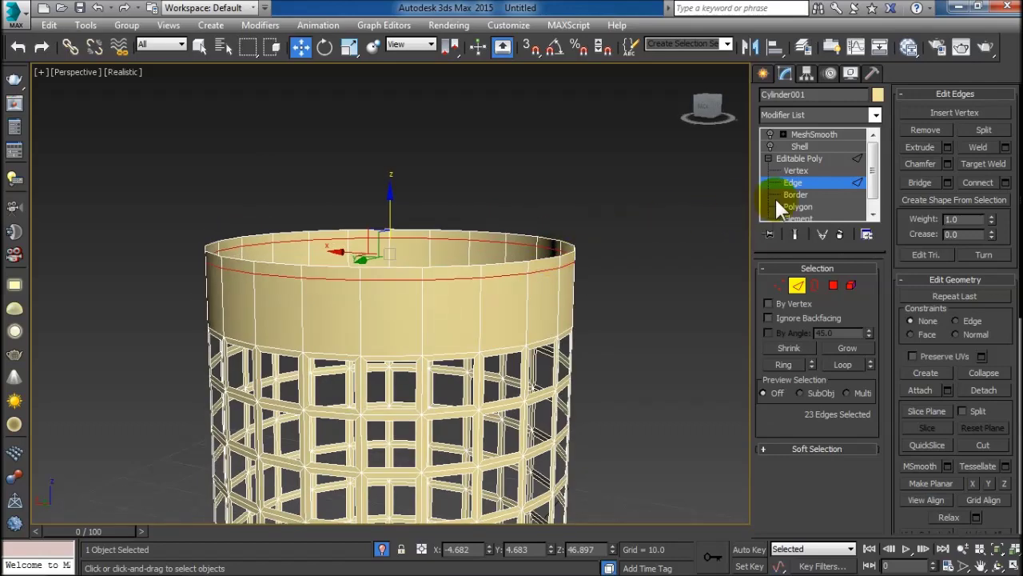
{"action": "left_click", "coordinate": [798, 207]}
{"action": "left_click", "coordinate": [519, 268]}
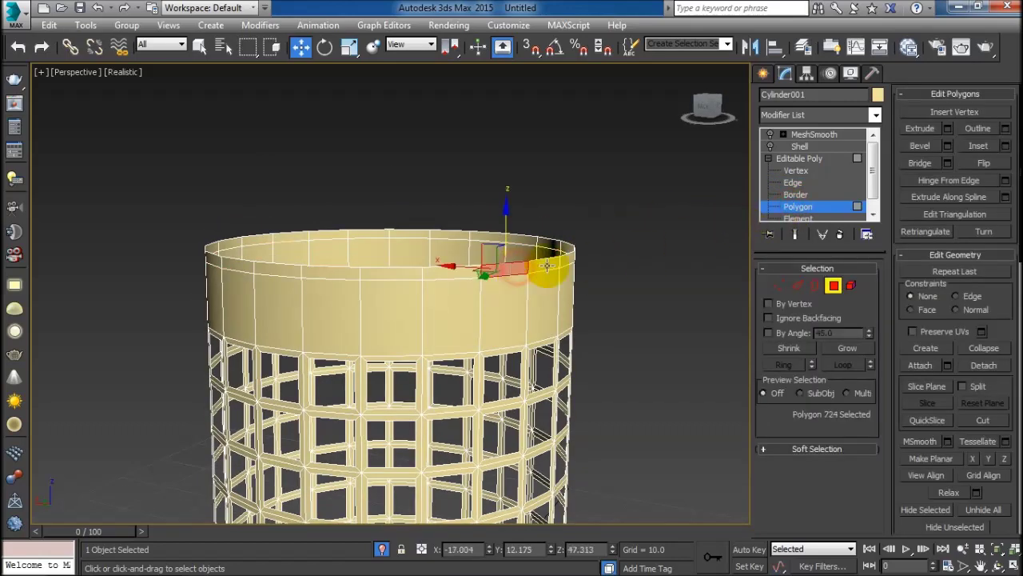
Extrude the top-rim polygon ring by Local Normal, height about 0.448, forming a thin lip.
{"action": "left_click", "coordinate": [552, 264], "text": "shift"}
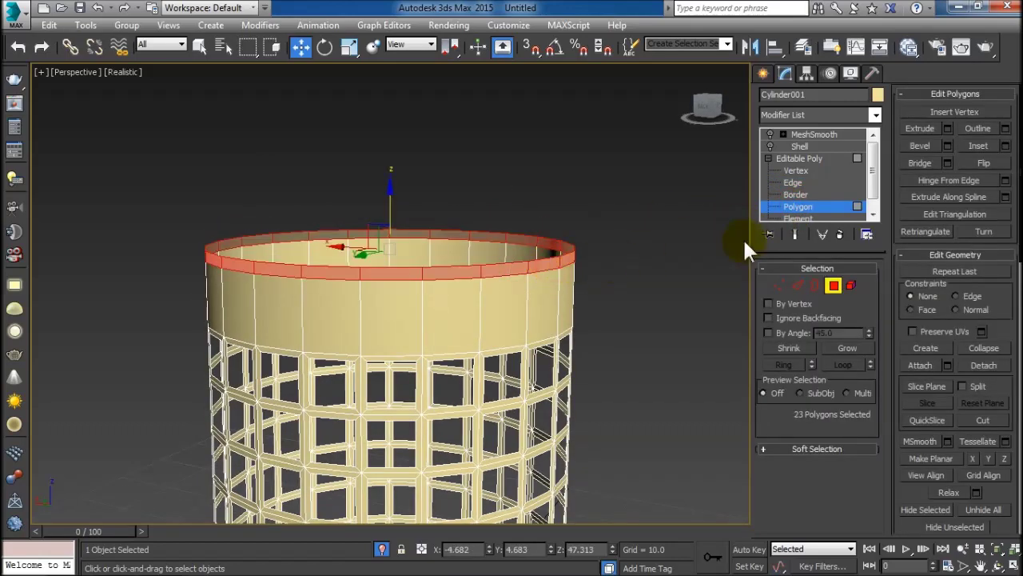
{"action": "left_click", "coordinate": [947, 128]}
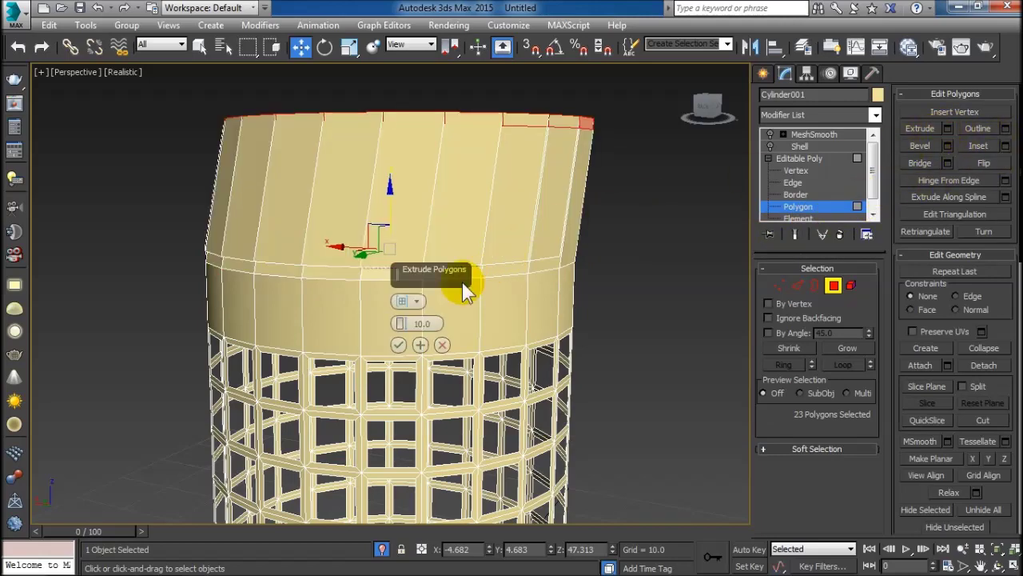
{"action": "left_click", "coordinate": [410, 302]}
{"action": "left_click", "coordinate": [438, 328]}
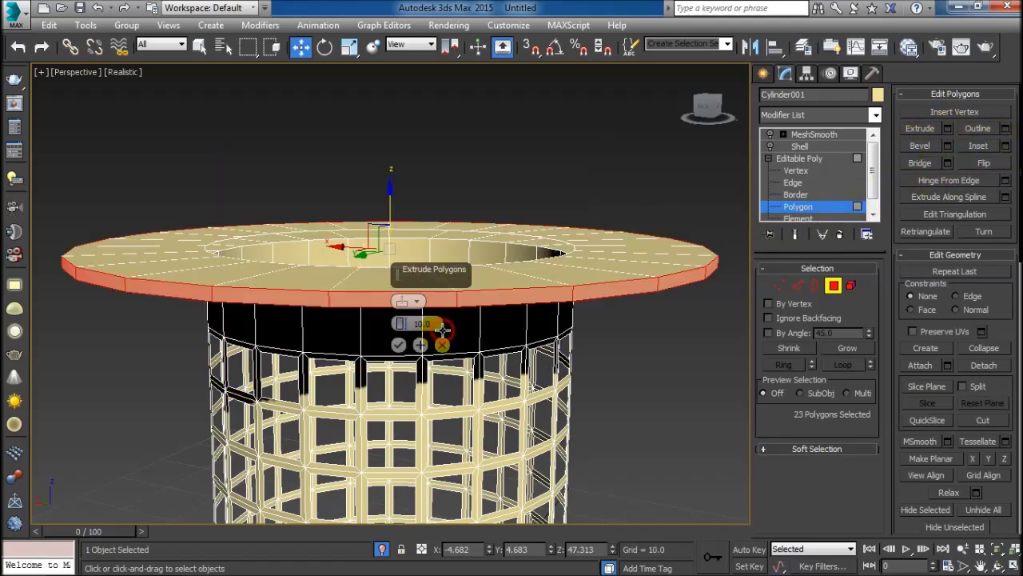
{"action": "left_click_drag", "start_coordinate": [401, 323], "coordinate": [404, 368]}
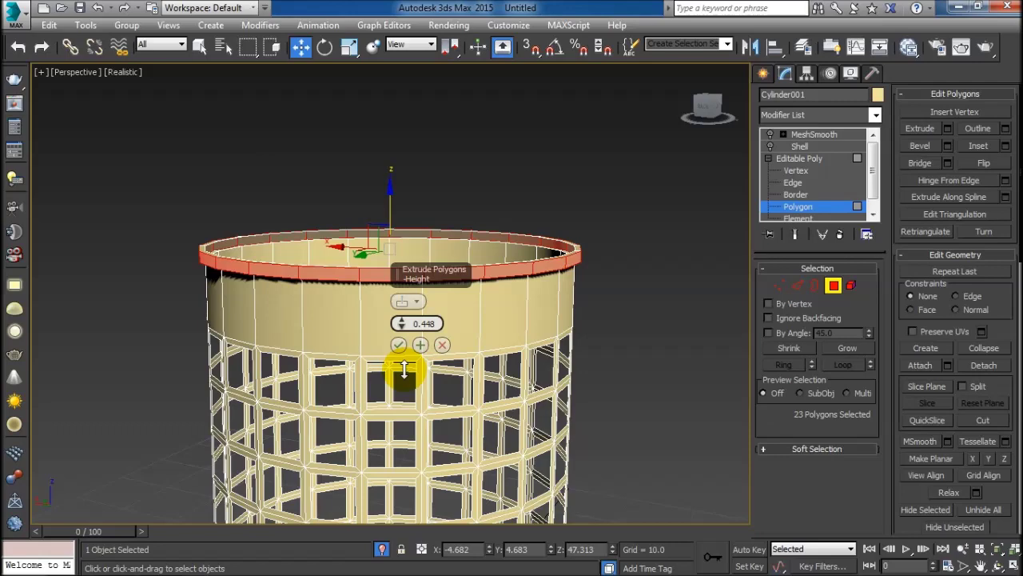
{"action": "left_click", "coordinate": [398, 345]}
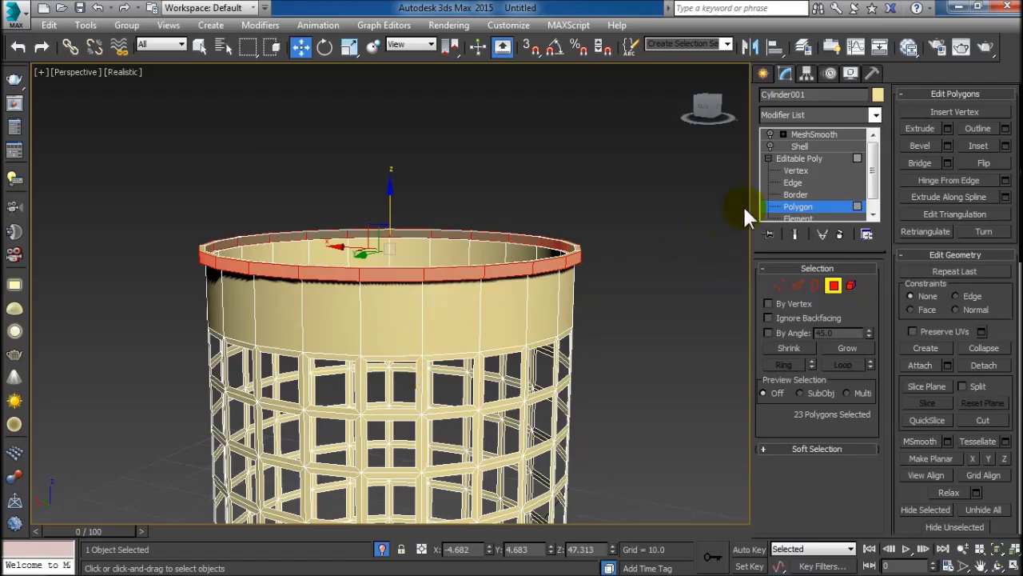
Turn MeshSmooth back on and frame the whole smoothed basket on the grid.
{"action": "left_click", "coordinate": [789, 158]}
{"action": "left_click", "coordinate": [768, 158]}
{"action": "left_click", "coordinate": [799, 146]}
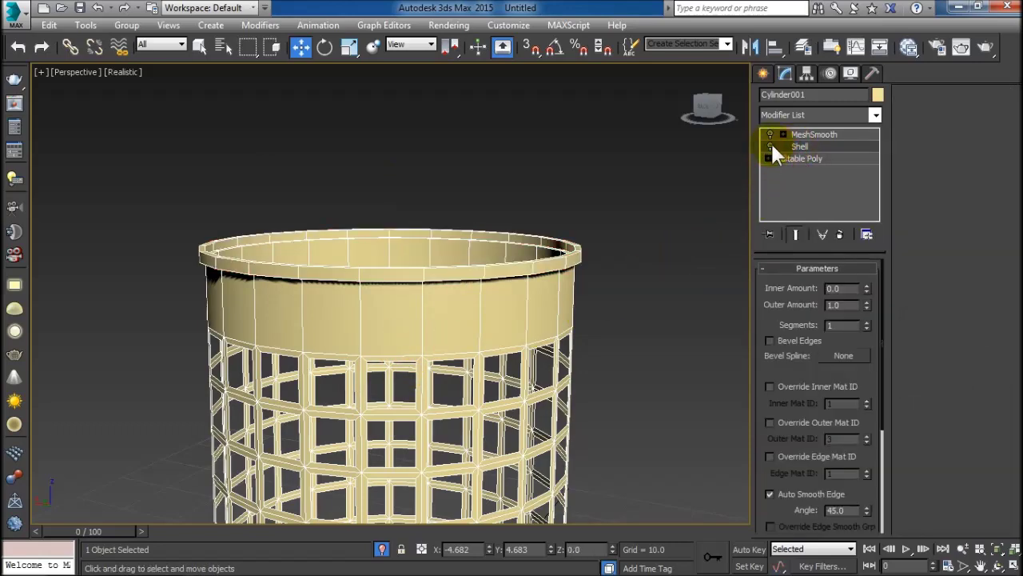
{"action": "left_click", "coordinate": [771, 135]}
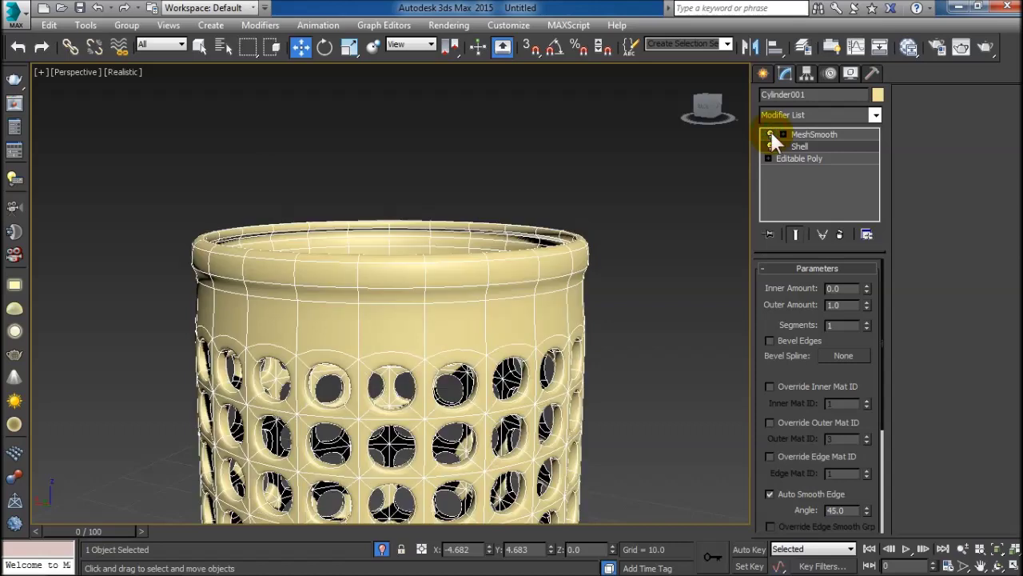
{"action": "left_click", "coordinate": [606, 162]}
{"action": "middle_click_drag", "start_coordinate": [668, 358], "coordinate": [554, 298]}
{"action": "scroll", "coordinate": [554, 297], "scroll_direction": "down", "scroll_amount": 5}
{"action": "middle_click_drag", "start_coordinate": [570, 400], "coordinate": [553, 377]}
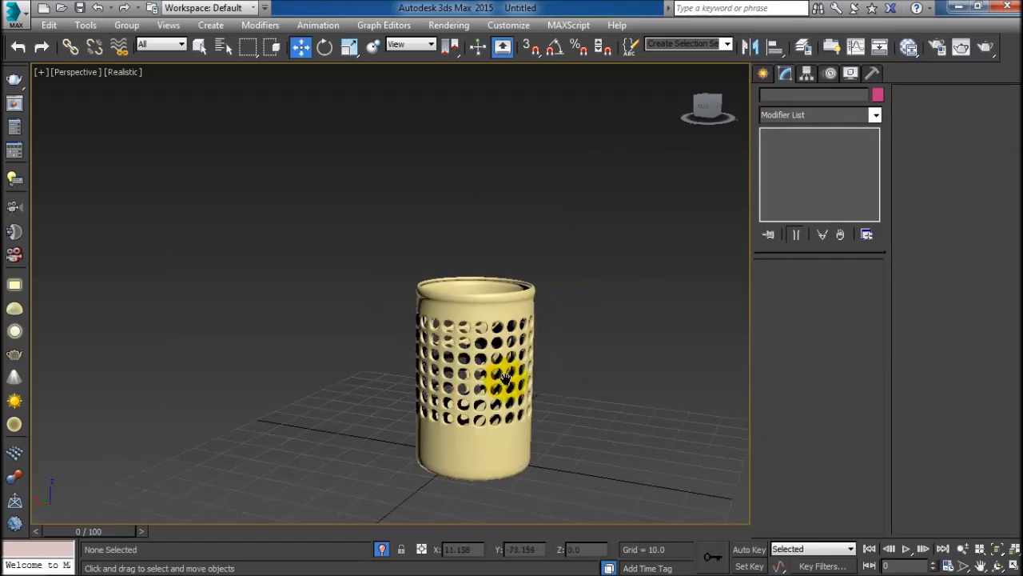
{"action": "left_click", "coordinate": [473, 315]}
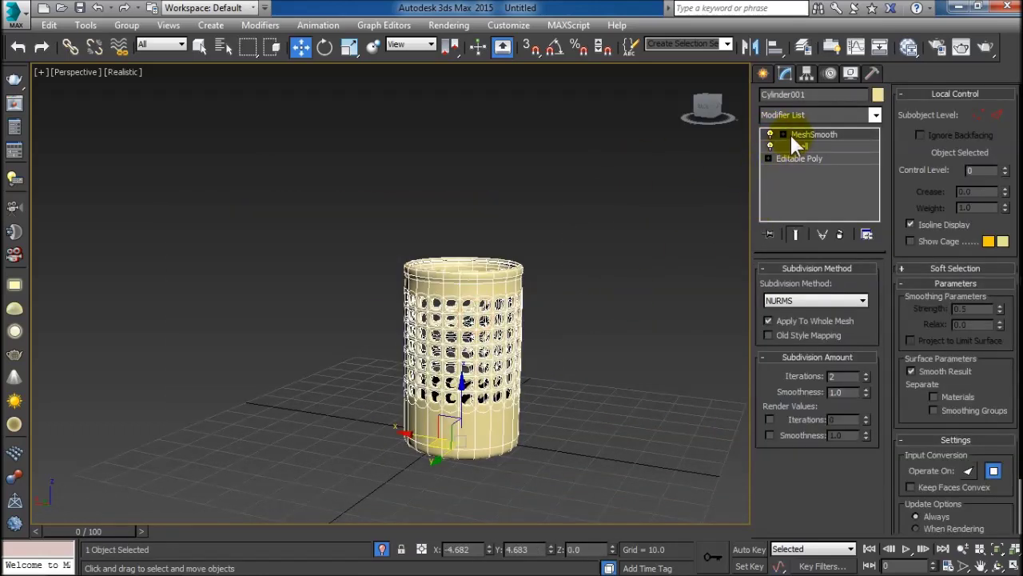
Add a Taper modifier to the perforated cylinder from the Modifier List.
{"action": "left_click", "coordinate": [809, 115]}
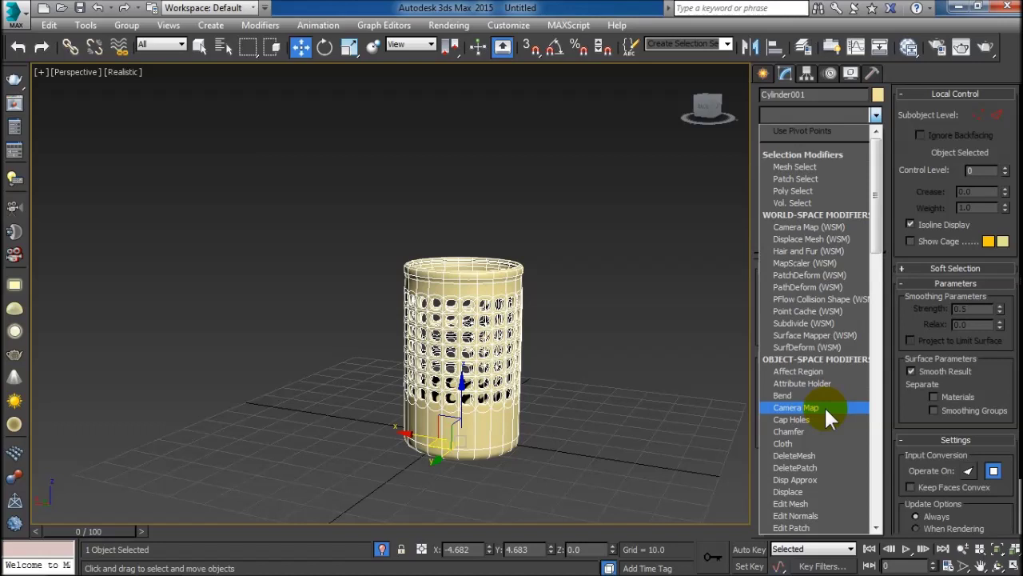
{"action": "scroll", "coordinate": [824, 405], "scroll_direction": "down", "scroll_amount": 1}
{"action": "scroll", "coordinate": [824, 405], "scroll_direction": "down", "scroll_amount": 3}
{"action": "scroll", "coordinate": [824, 407], "scroll_direction": "down", "scroll_amount": 1}
{"action": "scroll", "coordinate": [818, 434], "scroll_direction": "down", "scroll_amount": 1}
{"action": "scroll", "coordinate": [817, 434], "scroll_direction": "down", "scroll_amount": 1}
{"action": "scroll", "coordinate": [816, 434], "scroll_direction": "down", "scroll_amount": 3}
{"action": "scroll", "coordinate": [817, 435], "scroll_direction": "down", "scroll_amount": 3}
{"action": "scroll", "coordinate": [807, 464], "scroll_direction": "down", "scroll_amount": 3}
{"action": "scroll", "coordinate": [806, 455], "scroll_direction": "down", "scroll_amount": 2}
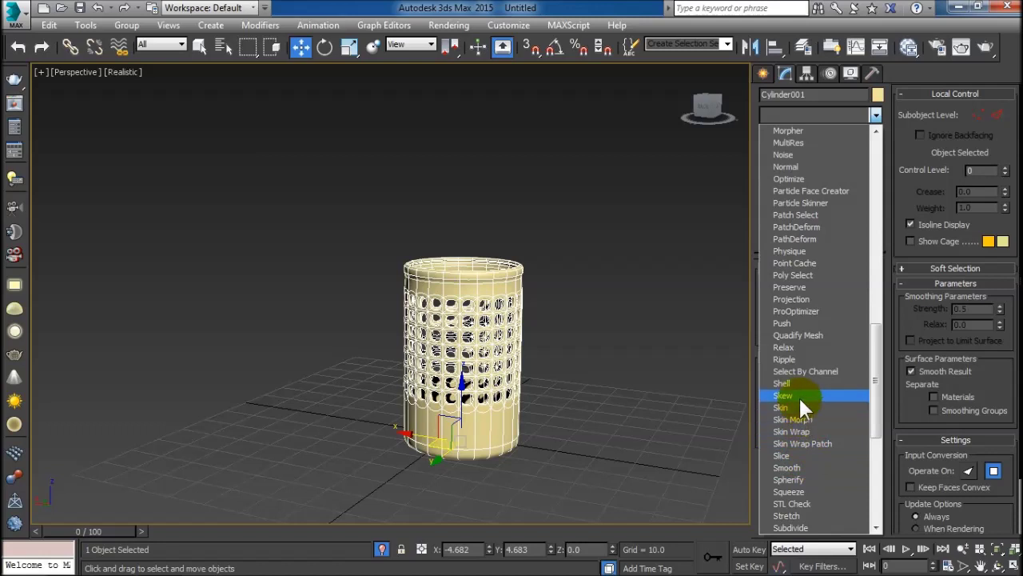
{"action": "scroll", "coordinate": [810, 459], "scroll_direction": "down", "scroll_amount": 1}
{"action": "scroll", "coordinate": [810, 460], "scroll_direction": "down", "scroll_amount": 3}
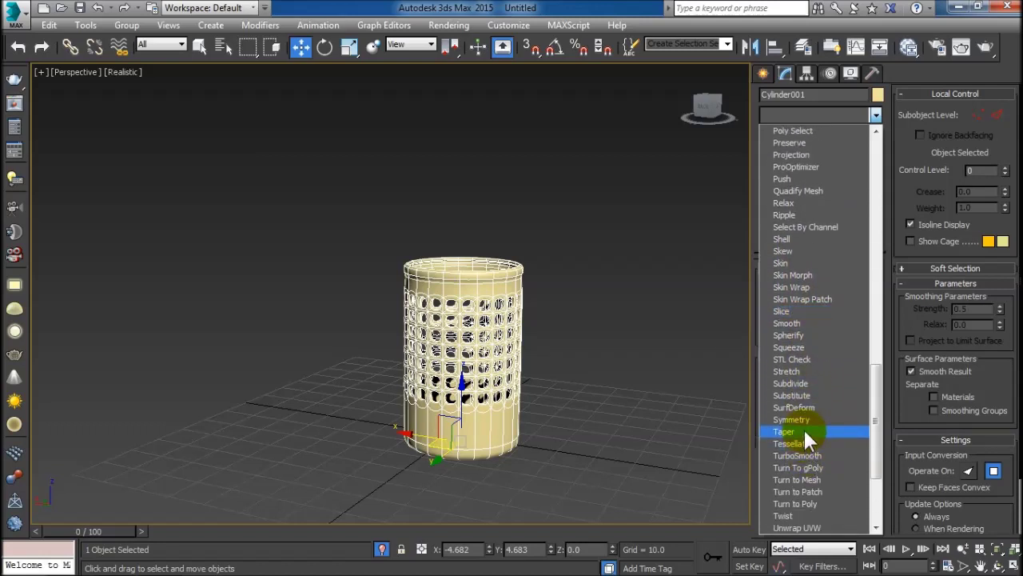
{"action": "left_click", "coordinate": [803, 432]}
Taper the cylinder toward its base, trying an Amount of about 0.5 in front view.
{"action": "left_click_drag", "start_coordinate": [853, 293], "coordinate": [849, 260]}
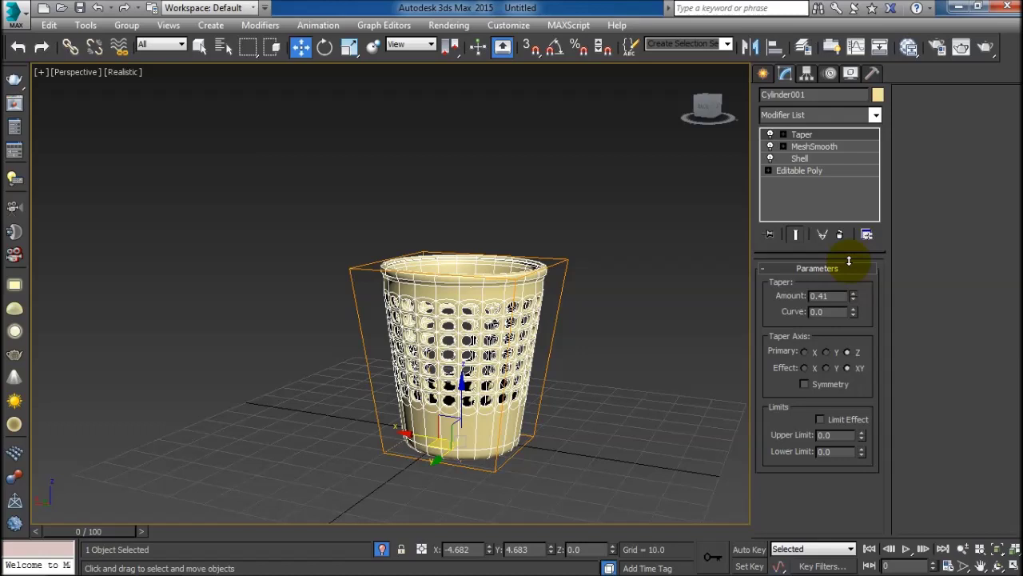
{"action": "left_click_drag", "start_coordinate": [848, 259], "coordinate": [846, 253]}
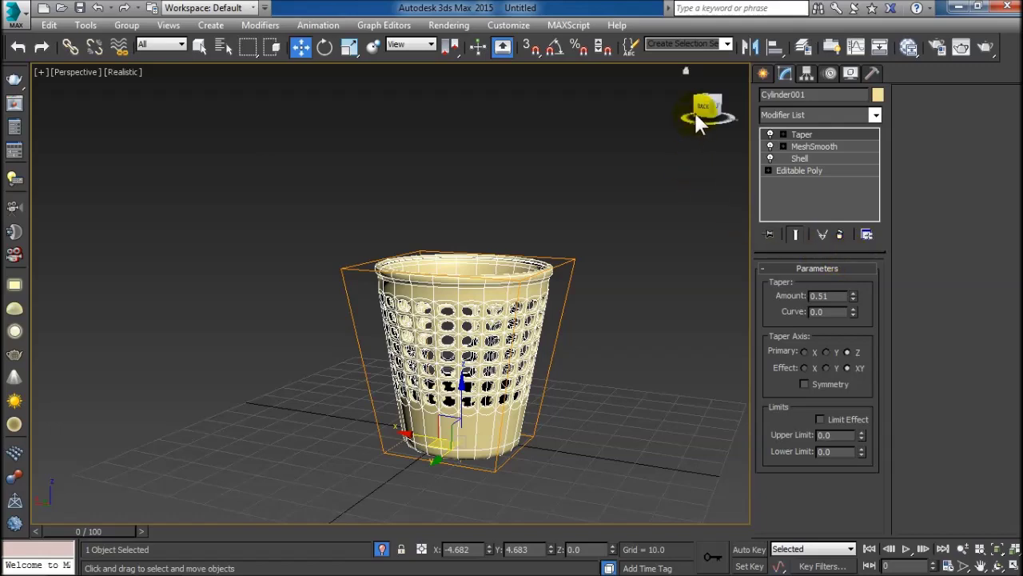
{"action": "left_click", "coordinate": [719, 110]}
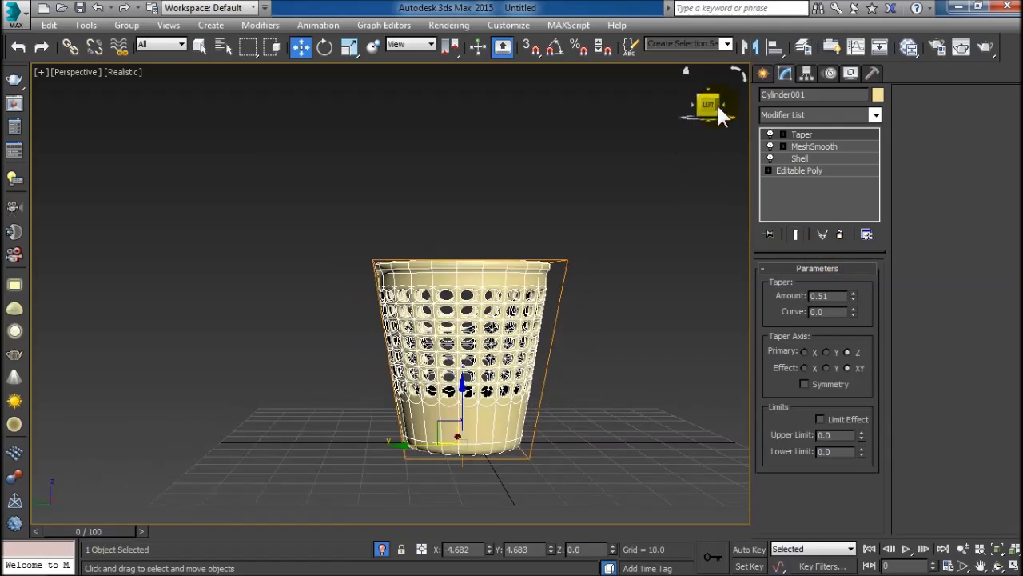
{"action": "left_click", "coordinate": [852, 298]}
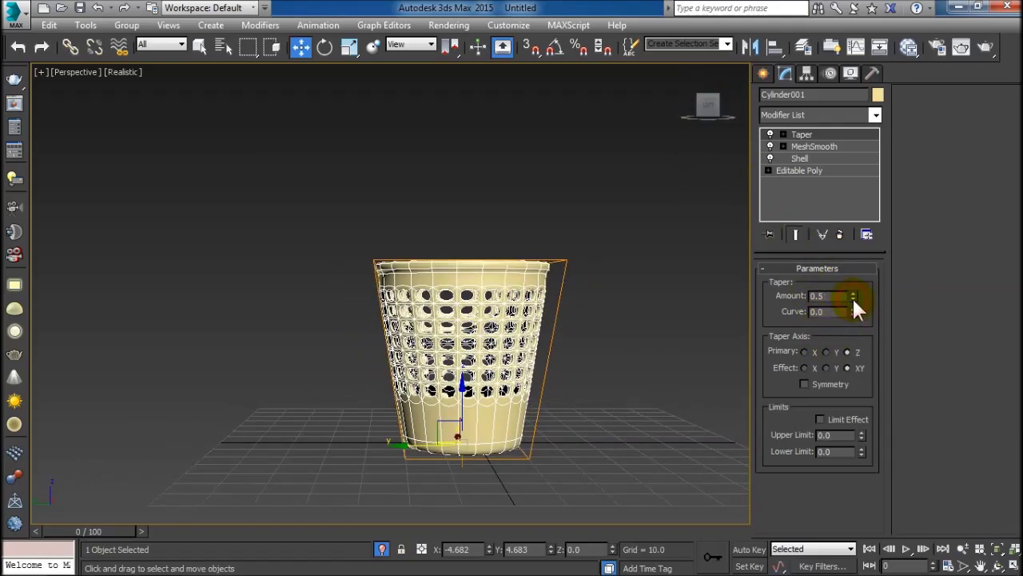
{"action": "left_click", "coordinate": [653, 240]}
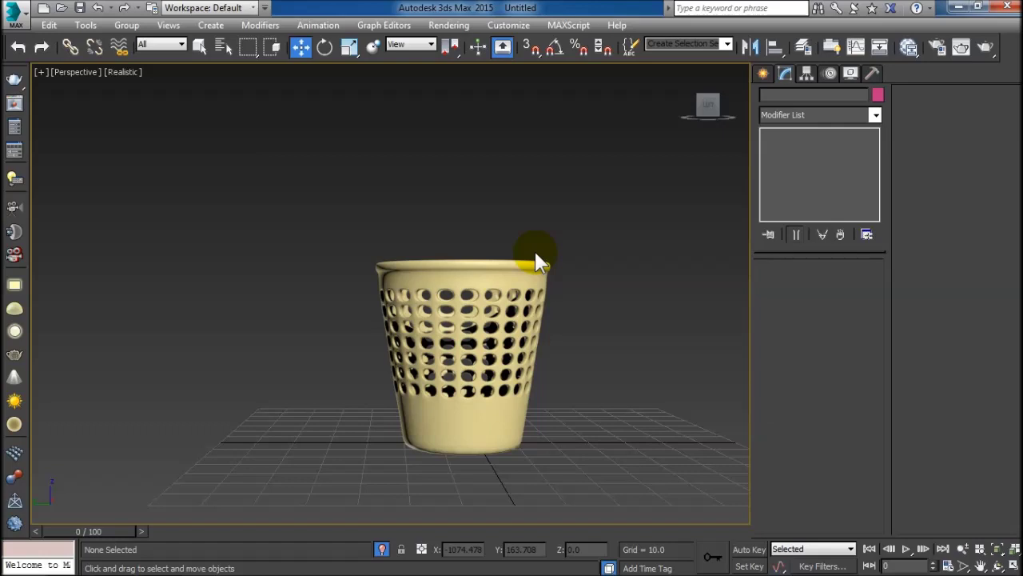
Settle the Taper Amount at 0.4 and check the basket shape from above.
{"action": "mouse_move", "coordinate": [541, 399]}
{"action": "middle_mouse_down", "text": "alt"}
{"action": "mouse_move", "coordinate": [606, 433]}
{"action": "mouse_move", "coordinate": [545, 381]}
{"action": "mouse_move", "coordinate": [560, 355]}
{"action": "middle_mouse_up", "text": "alt"}
{"action": "scroll", "coordinate": [560, 355], "scroll_direction": "up", "scroll_amount": 3}
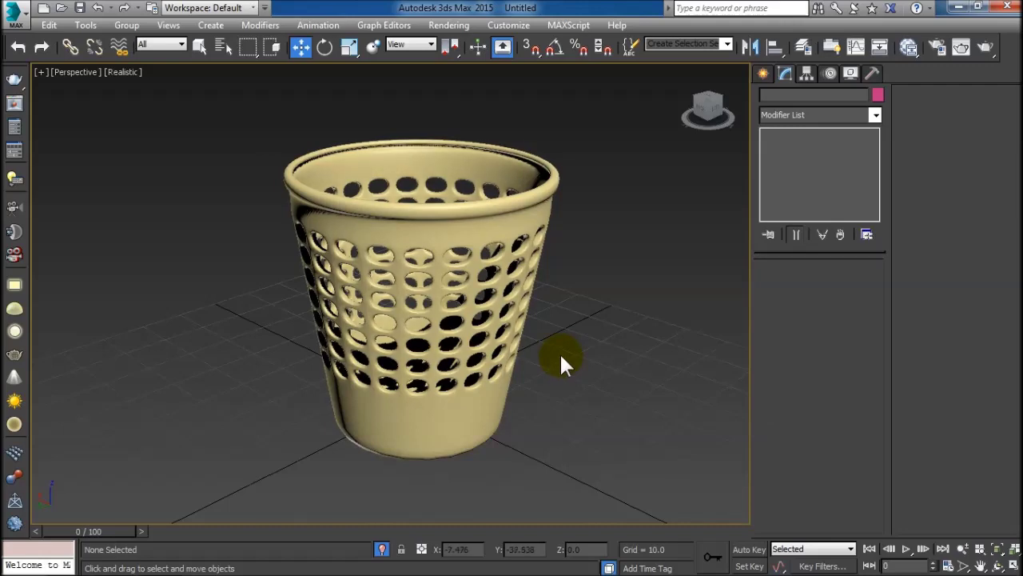
{"action": "middle_click_drag", "start_coordinate": [560, 356], "coordinate": [548, 372]}
{"action": "left_click", "coordinate": [489, 274]}
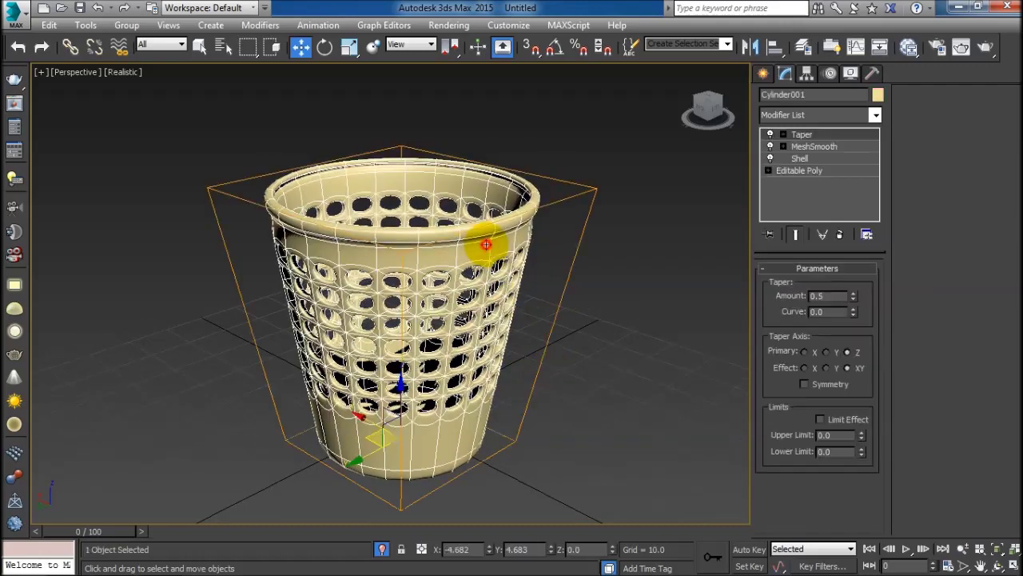
{"action": "left_click_drag", "start_coordinate": [852, 295], "coordinate": [852, 298]}
{"action": "mouse_move", "coordinate": [589, 406]}
{"action": "middle_mouse_down", "text": "alt"}
{"action": "mouse_move", "coordinate": [580, 372]}
{"action": "mouse_move", "coordinate": [631, 382]}
{"action": "mouse_move", "coordinate": [641, 411]}
{"action": "mouse_move", "coordinate": [612, 418]}
{"action": "middle_mouse_up", "text": "alt"}
{"action": "left_click", "coordinate": [609, 376]}
{"action": "middle_click_drag", "start_coordinate": [612, 370], "coordinate": [591, 356], "text": "alt"}
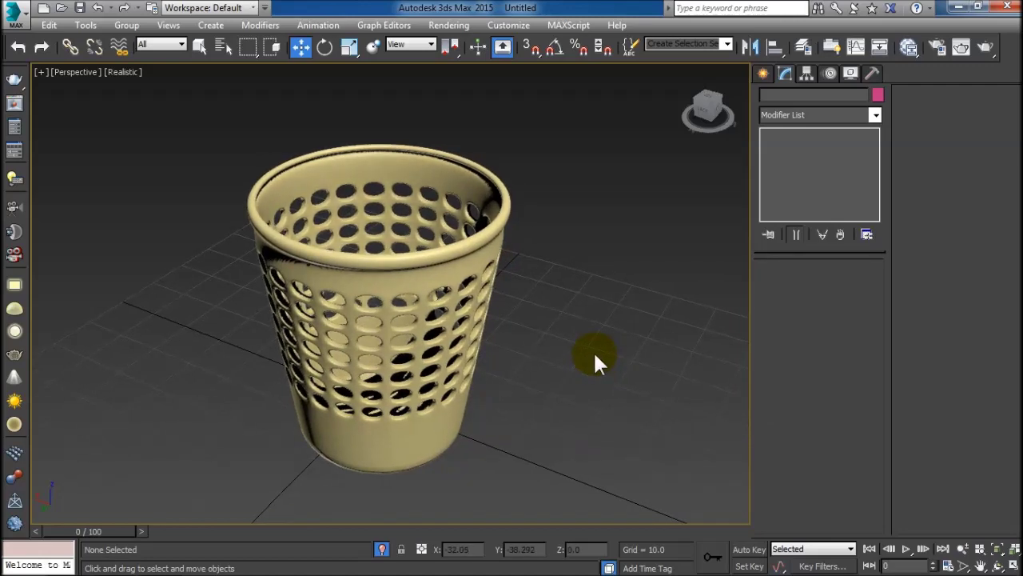
{"action": "left_click", "coordinate": [471, 266]}
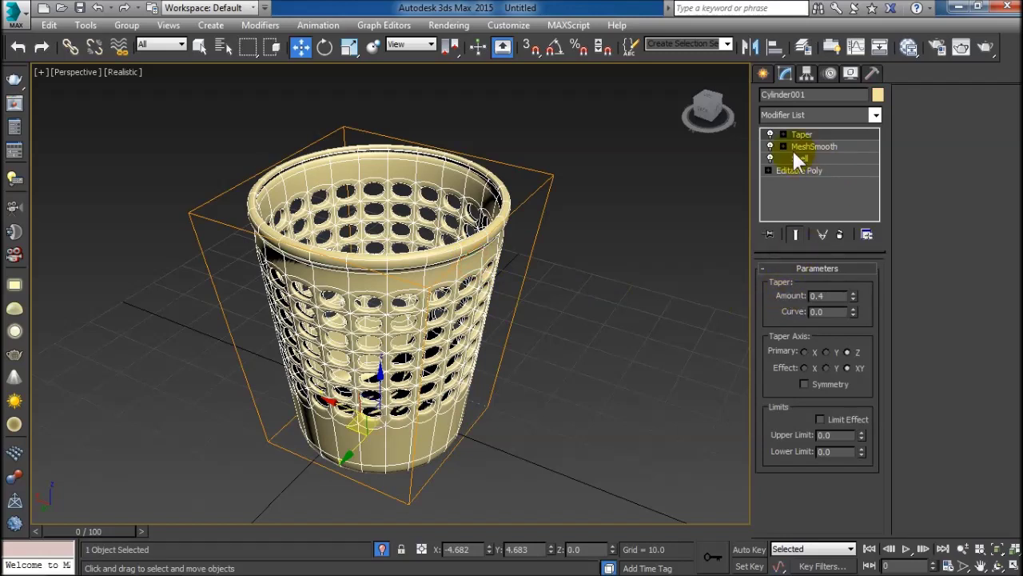
Lower the Shell modifier's Outer Amount from 1.0 to 0.5 and preview the thinner walls.
{"action": "left_click", "coordinate": [811, 157]}
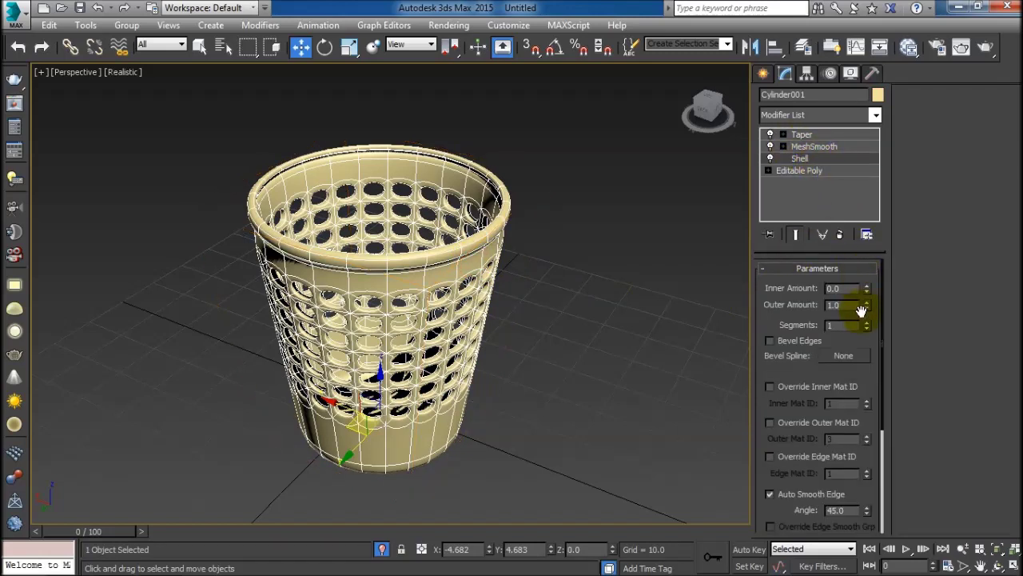
{"action": "left_click_drag", "start_coordinate": [868, 306], "coordinate": [869, 310]}
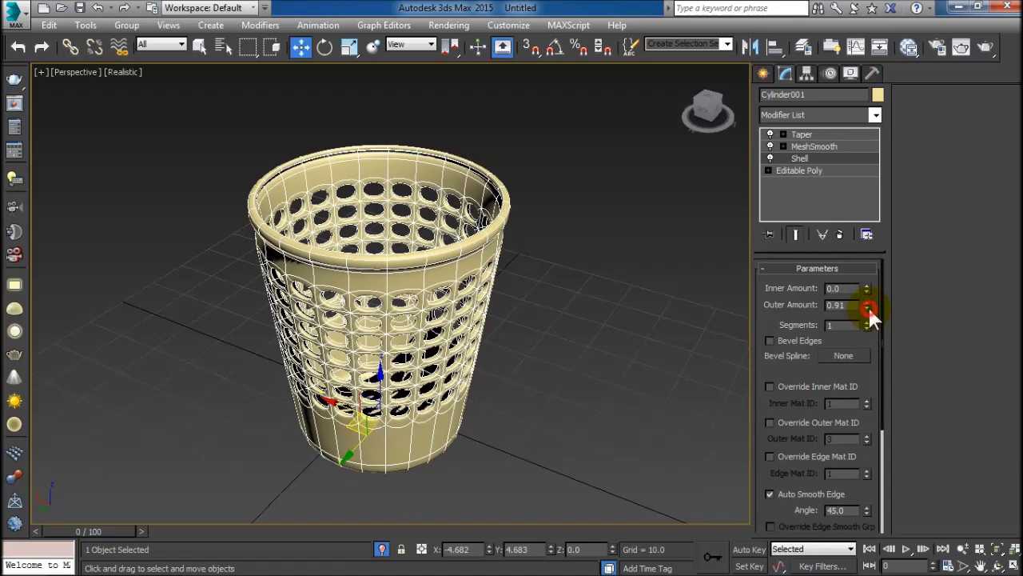
{"action": "left_click", "coordinate": [841, 304]}
{"action": "type", "text": "0.5"}
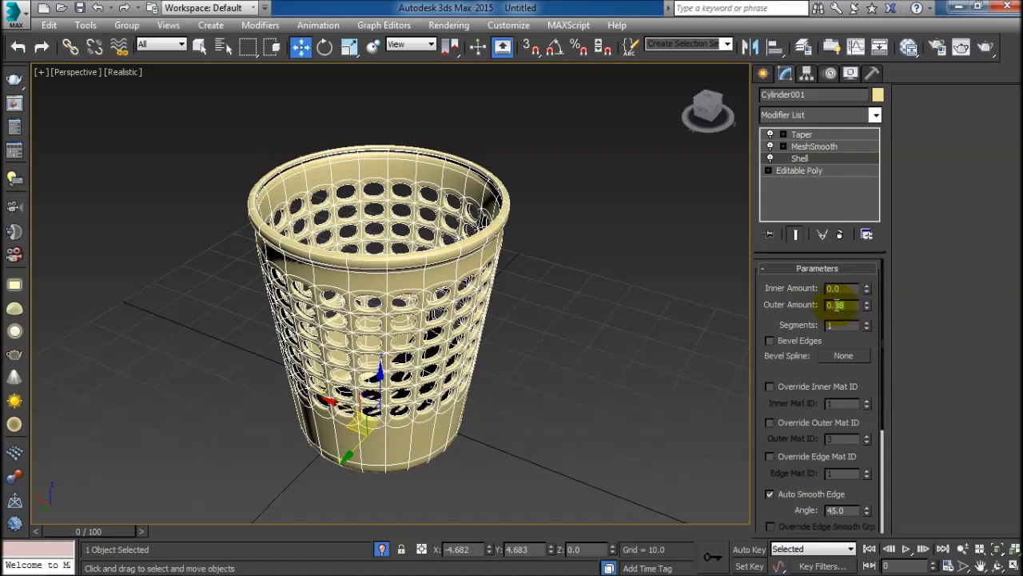
{"action": "left_click", "coordinate": [675, 306]}
{"action": "left_click", "coordinate": [470, 255]}
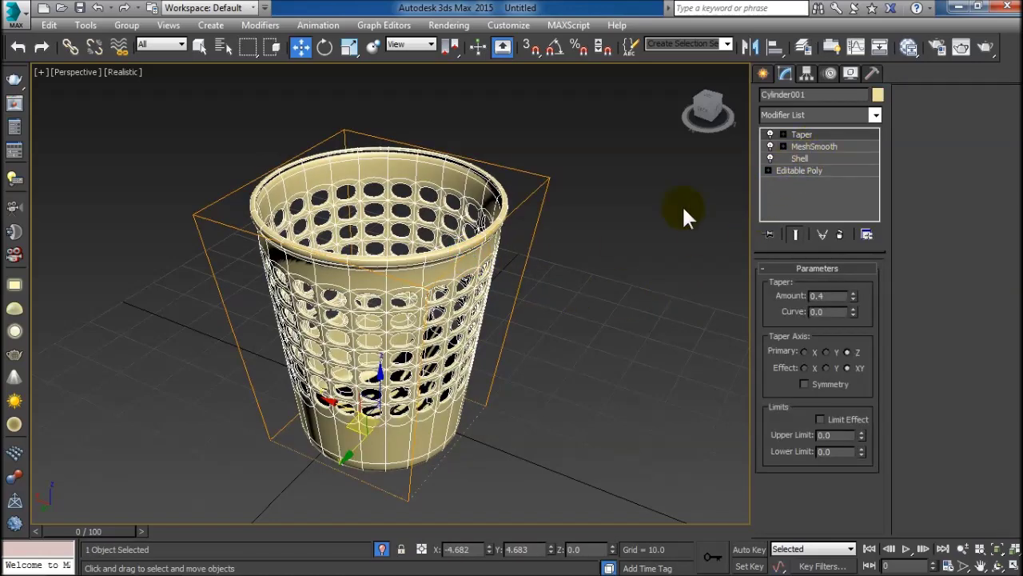
{"action": "left_click", "coordinate": [646, 210]}
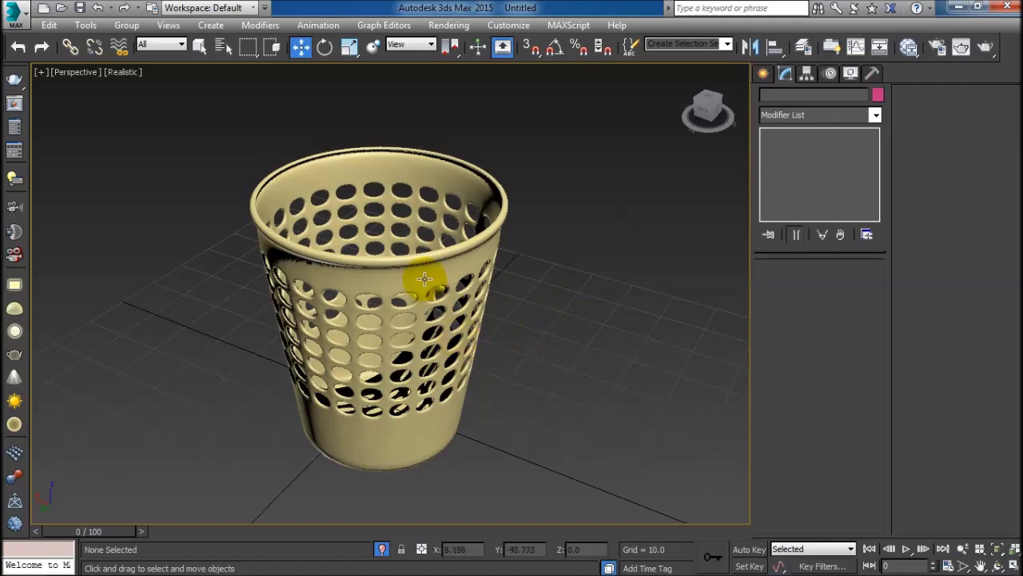
{"action": "mouse_move", "coordinate": [507, 333]}
{"action": "middle_mouse_down", "text": "alt"}
{"action": "mouse_move", "coordinate": [515, 323]}
{"action": "mouse_move", "coordinate": [465, 327]}
{"action": "mouse_move", "coordinate": [434, 313]}
{"action": "middle_mouse_up", "text": "alt"}
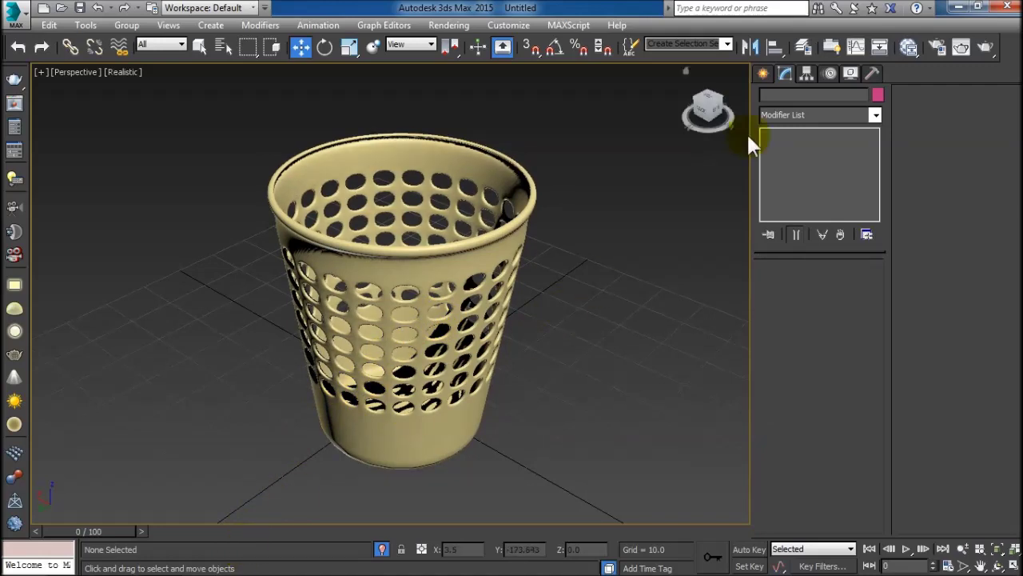
Render the tapered wastebasket, close the render window, and bring up the Rendering menu.
{"action": "left_click", "coordinate": [987, 48]}
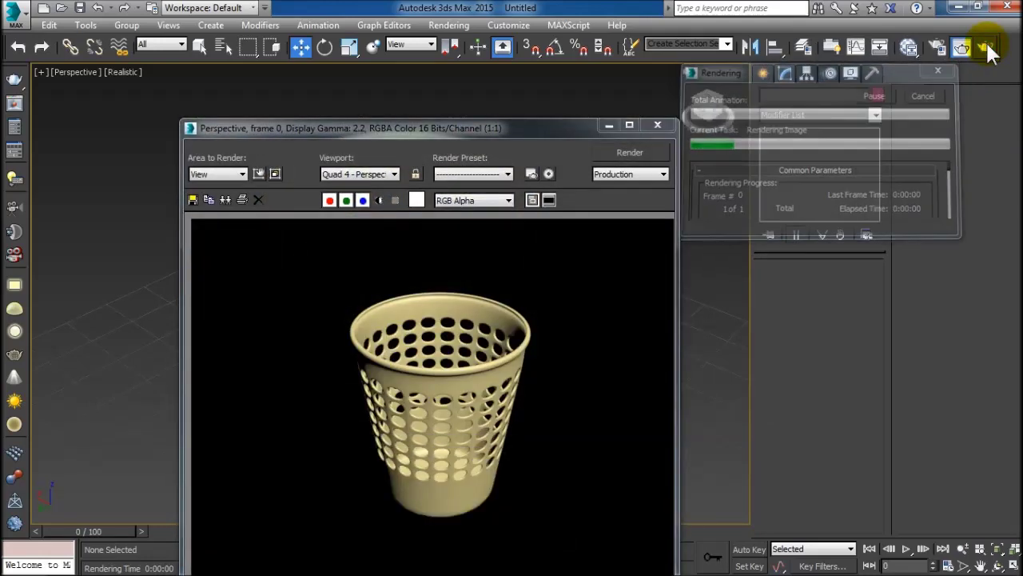
{"action": "left_click", "coordinate": [657, 128]}
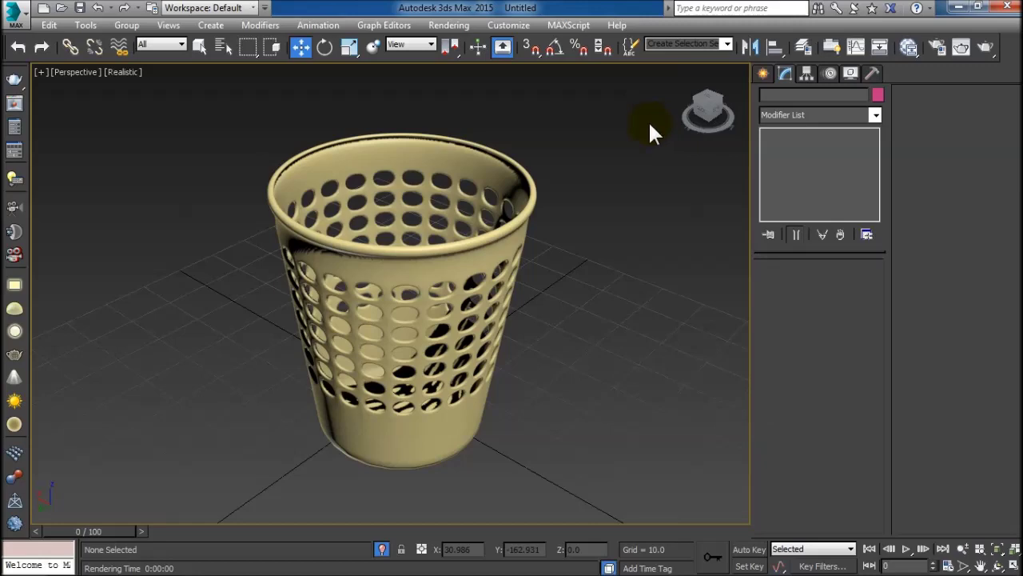
{"action": "left_click", "coordinate": [448, 24]}
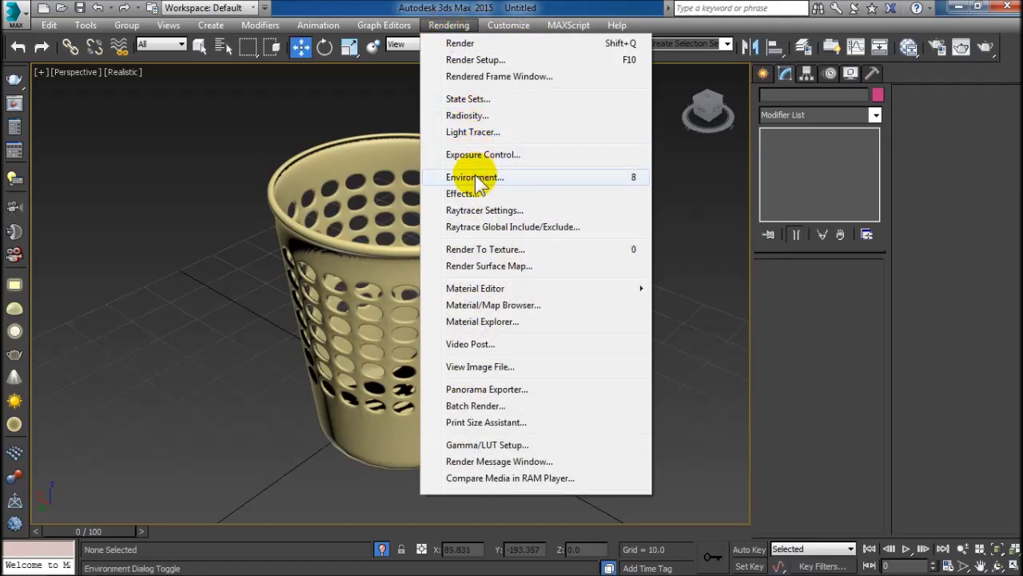
Set the Environment background colour to cyan-blue.
{"action": "left_click", "coordinate": [471, 177]}
{"action": "left_click", "coordinate": [374, 196]}
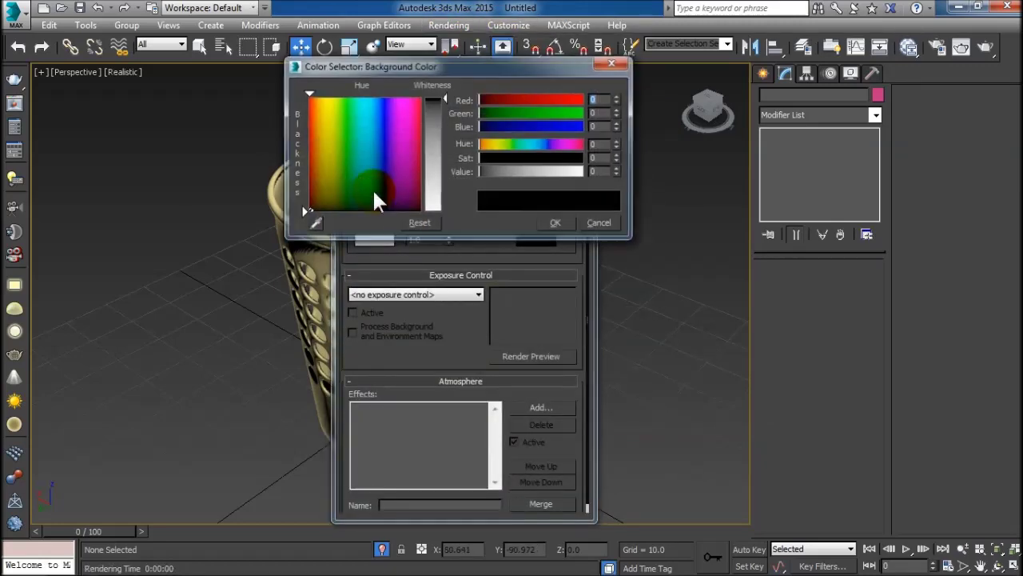
{"action": "left_click", "coordinate": [372, 100]}
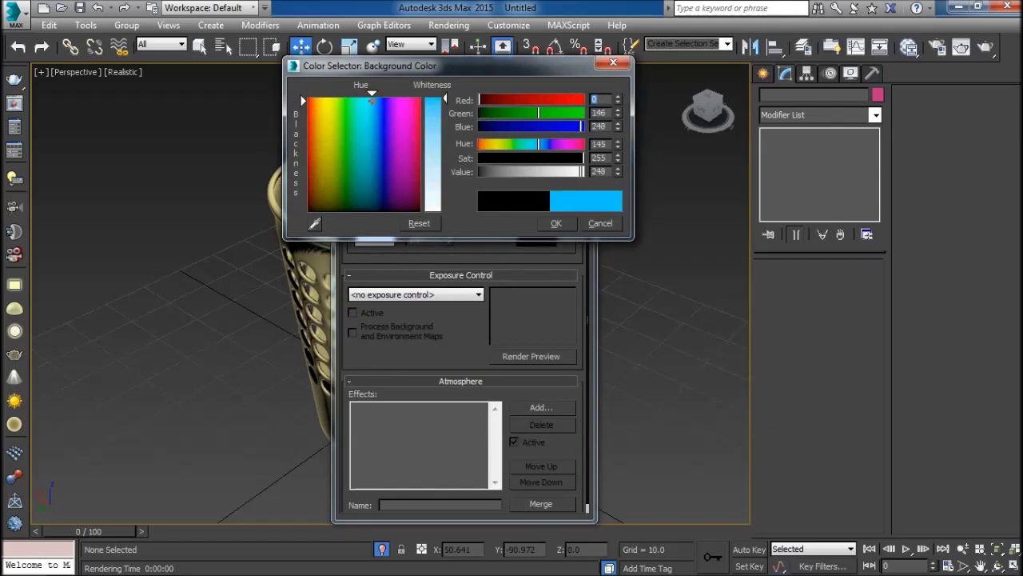
{"action": "left_click", "coordinate": [556, 223]}
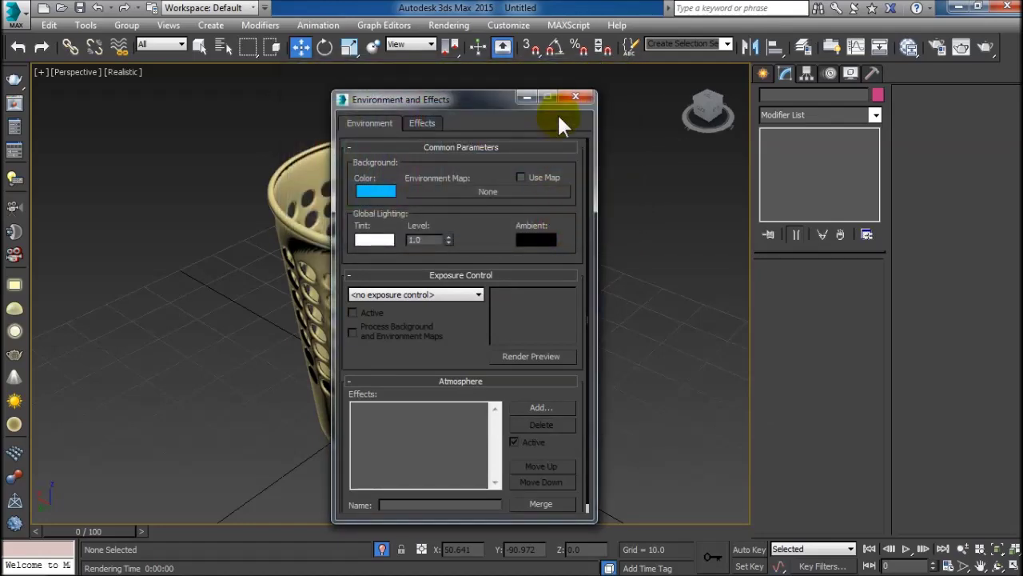
{"action": "left_click", "coordinate": [576, 96]}
Colour the wastebasket red and render a preview against the blue background.
{"action": "left_click", "coordinate": [524, 189]}
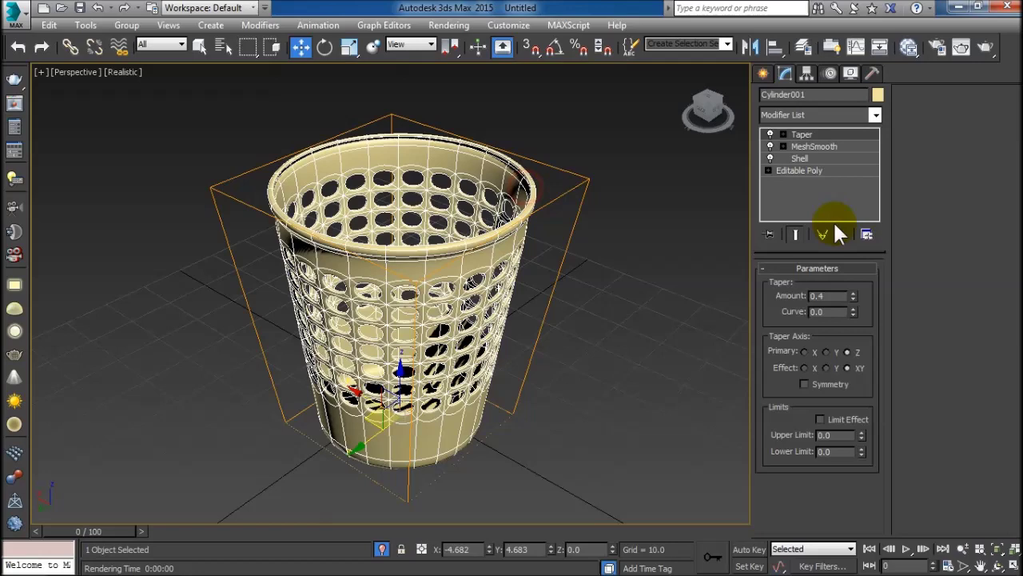
{"action": "left_click", "coordinate": [877, 95]}
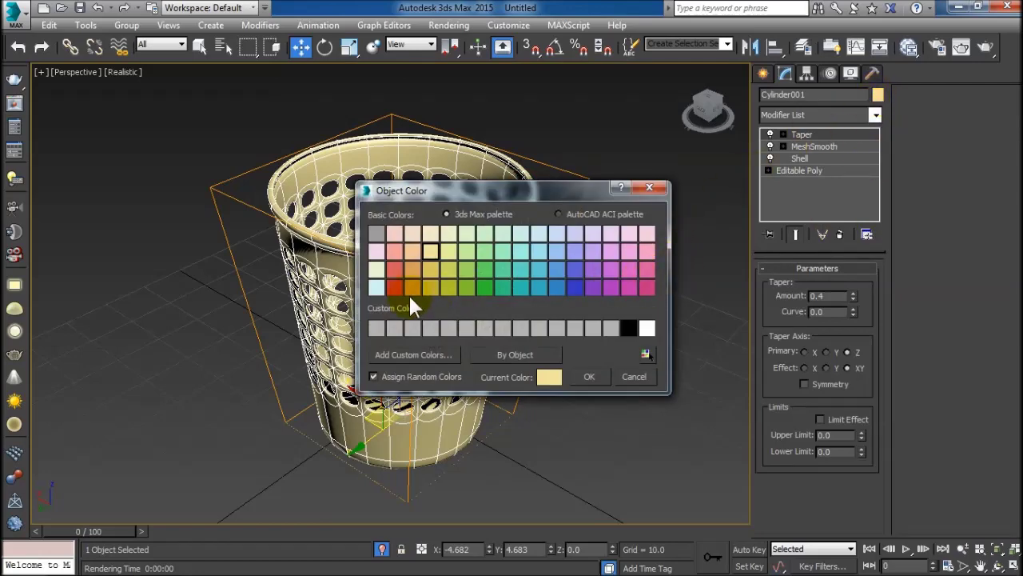
{"action": "left_click", "coordinate": [394, 286]}
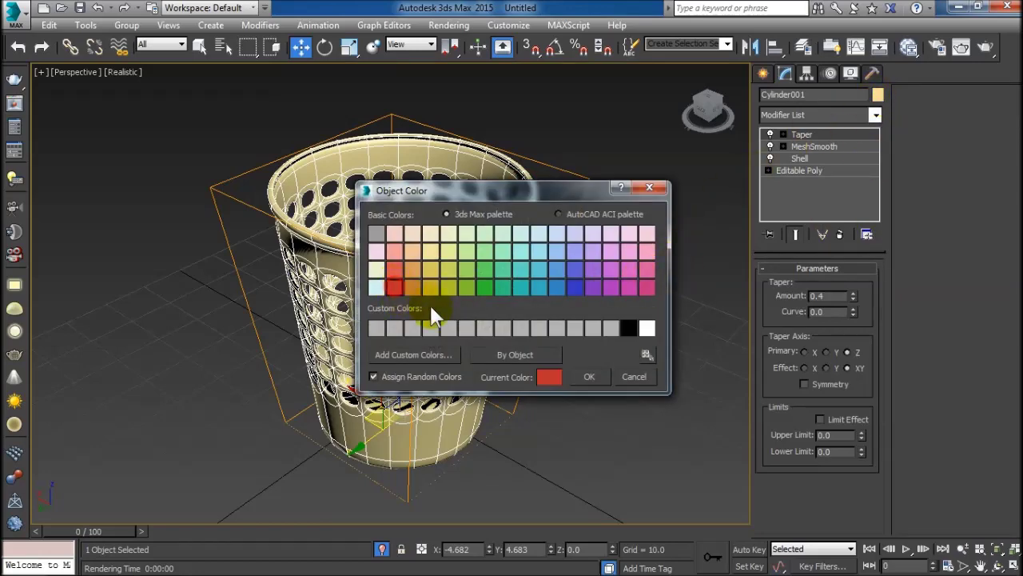
{"action": "left_click", "coordinate": [586, 376]}
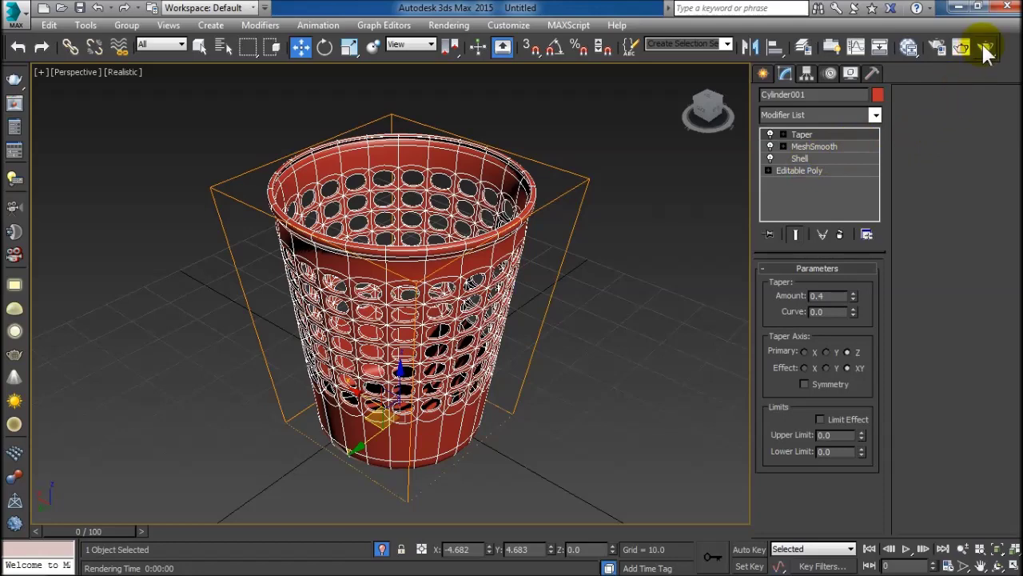
{"action": "left_click", "coordinate": [982, 45]}
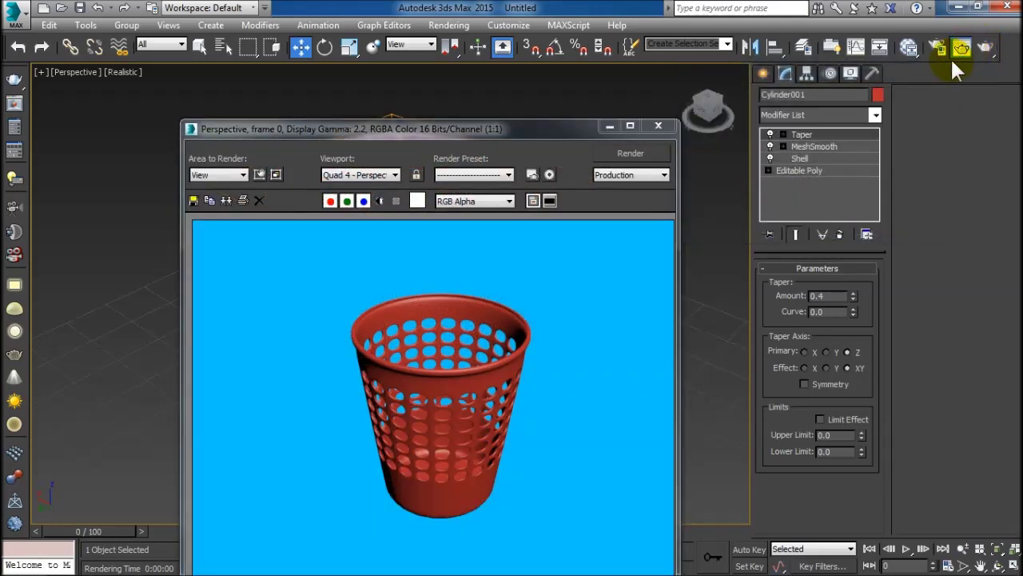
{"action": "left_click", "coordinate": [658, 126]}
Switch the renderer to V-Ray and draw a VRay plane light beside the basket.
{"action": "scroll", "coordinate": [624, 311], "scroll_direction": "down", "scroll_amount": 1}
{"action": "scroll", "coordinate": [624, 311], "scroll_direction": "down", "scroll_amount": 5}
{"action": "middle_click_drag", "start_coordinate": [623, 311], "coordinate": [525, 343]}
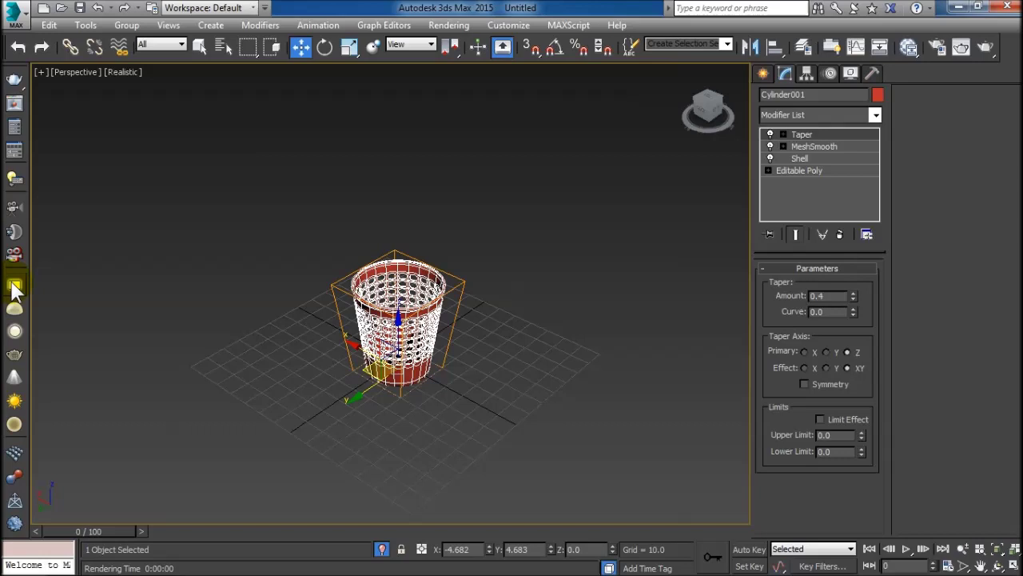
{"action": "left_click", "coordinate": [15, 285]}
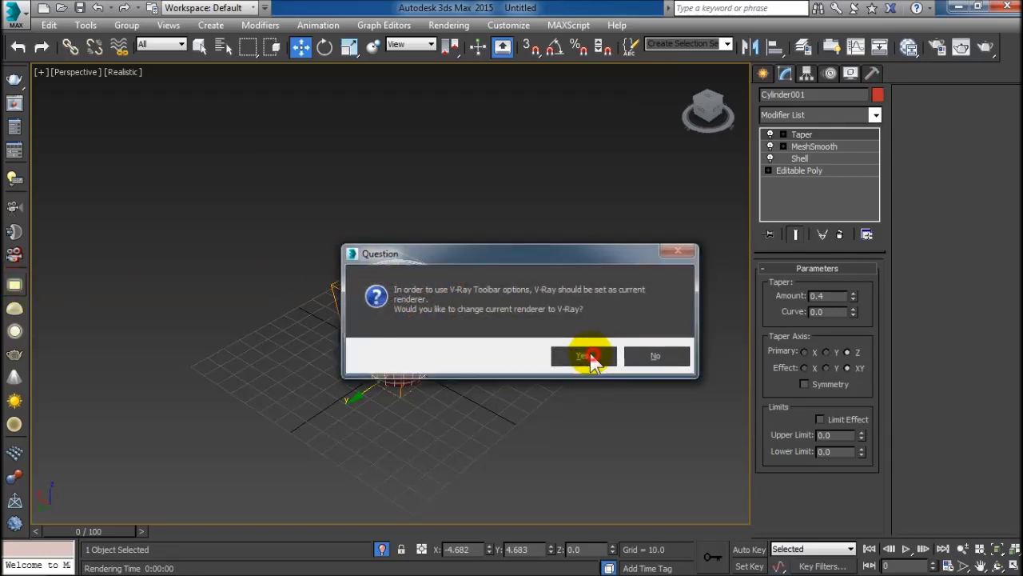
{"action": "left_click", "coordinate": [588, 356]}
{"action": "mouse_move", "coordinate": [448, 403]}
{"action": "left_mouse_down"}
{"action": "mouse_move", "coordinate": [500, 475]}
{"action": "mouse_move", "coordinate": [452, 485]}
{"action": "left_mouse_up"}
Raise VRayLight001 along Z so it hovers above the wastebasket.
{"action": "left_click", "coordinate": [301, 46]}
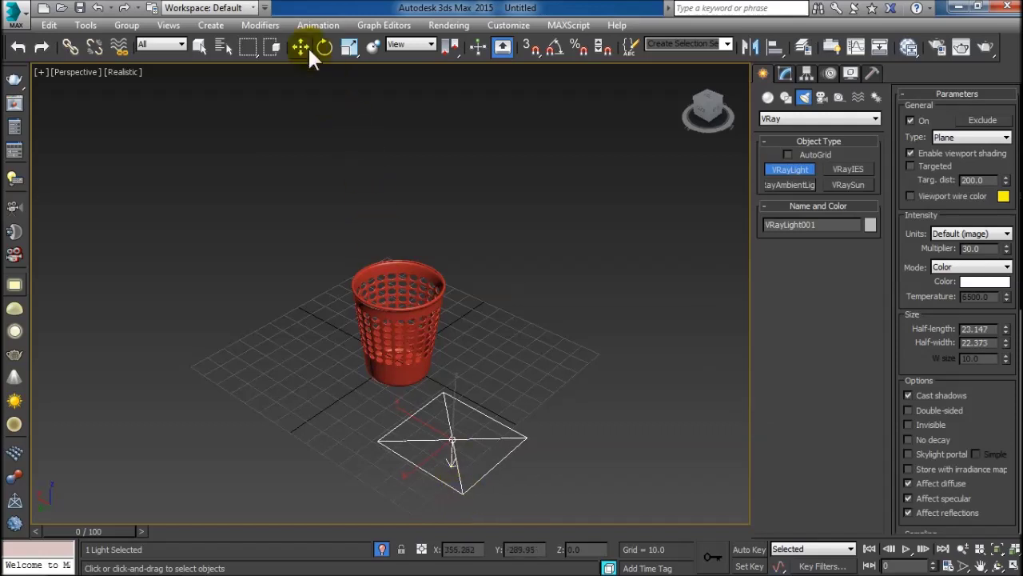
{"action": "left_click_drag", "start_coordinate": [465, 394], "coordinate": [484, 340]}
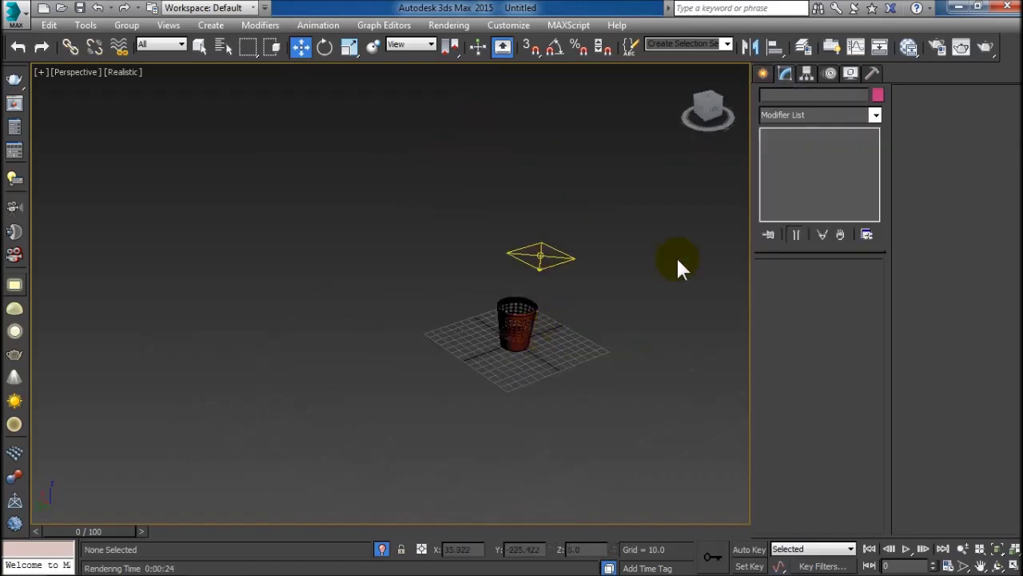
{"action": "left_click", "coordinate": [764, 72]}
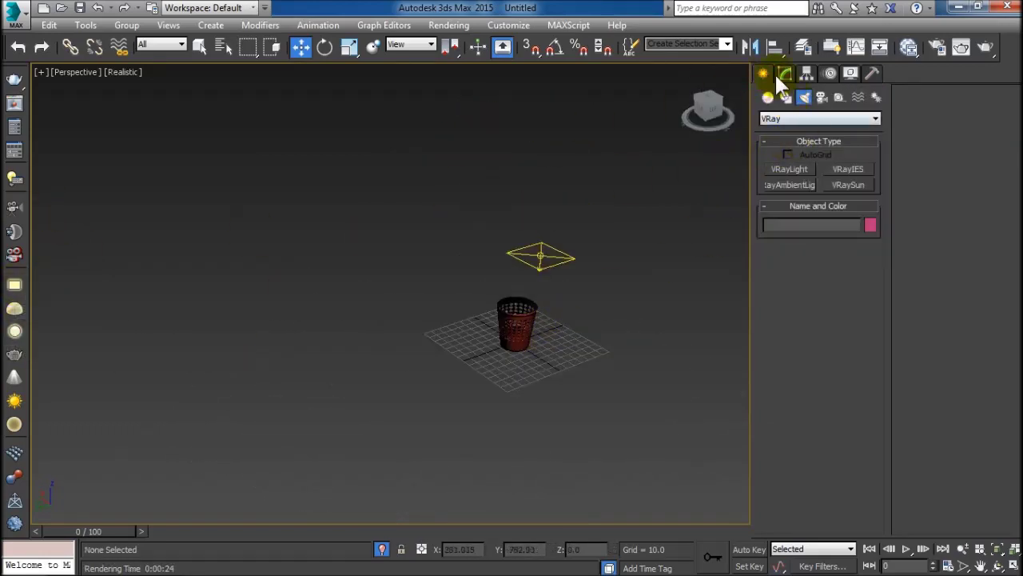
{"action": "left_click", "coordinate": [768, 97]}
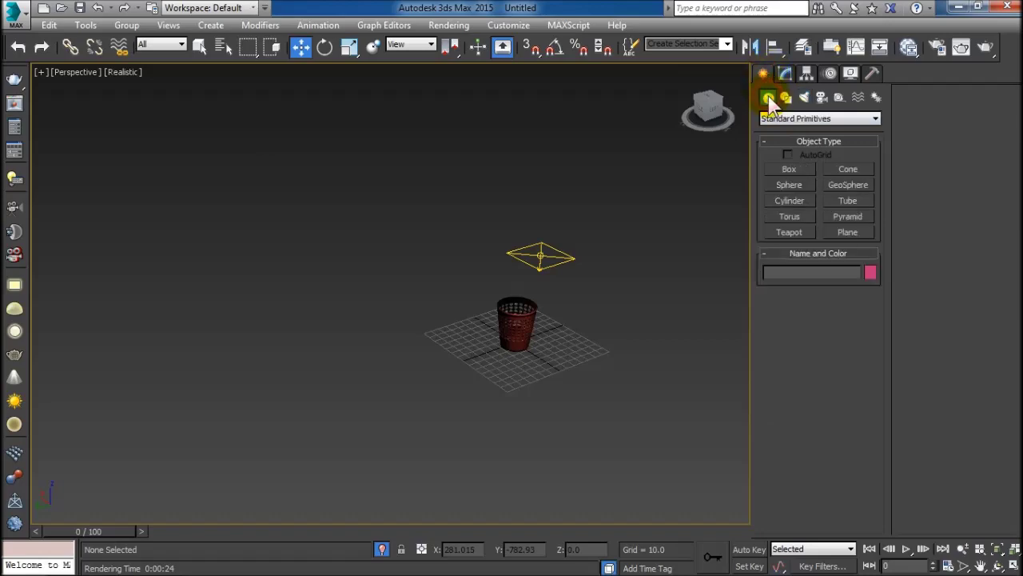
Draw a large Plane primitive and move it under the wastebasket.
{"action": "left_click", "coordinate": [847, 232]}
{"action": "left_click_drag", "start_coordinate": [196, 150], "coordinate": [868, 383]}
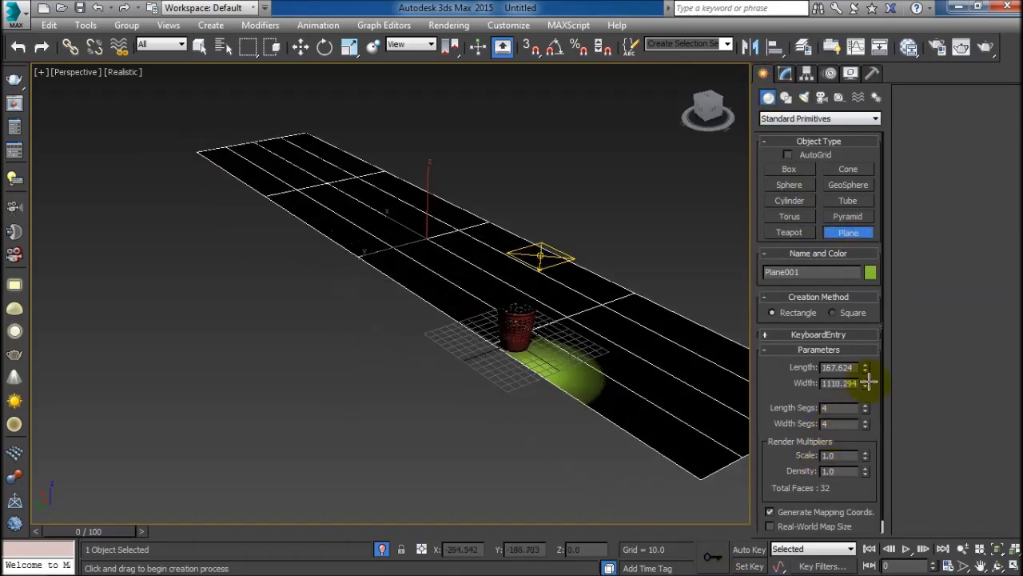
{"action": "left_click_drag", "start_coordinate": [869, 383], "coordinate": [1019, 227]}
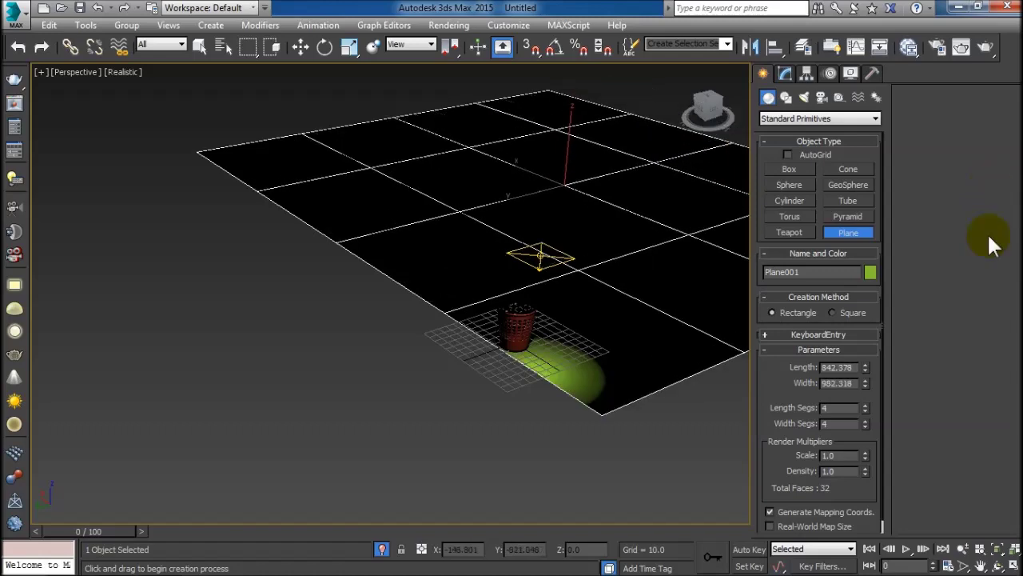
{"action": "left_click", "coordinate": [301, 46]}
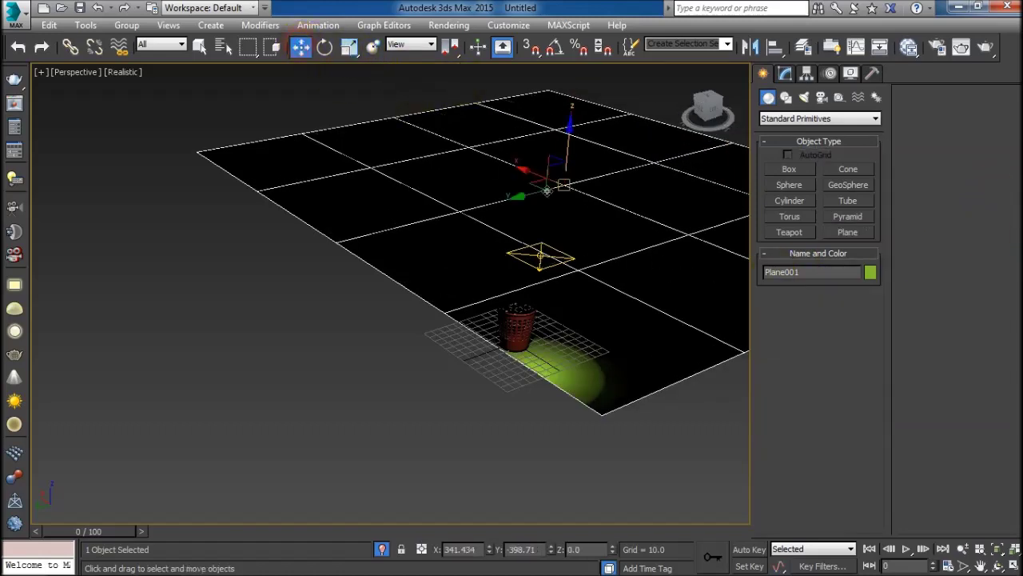
{"action": "left_click_drag", "start_coordinate": [540, 183], "coordinate": [508, 337]}
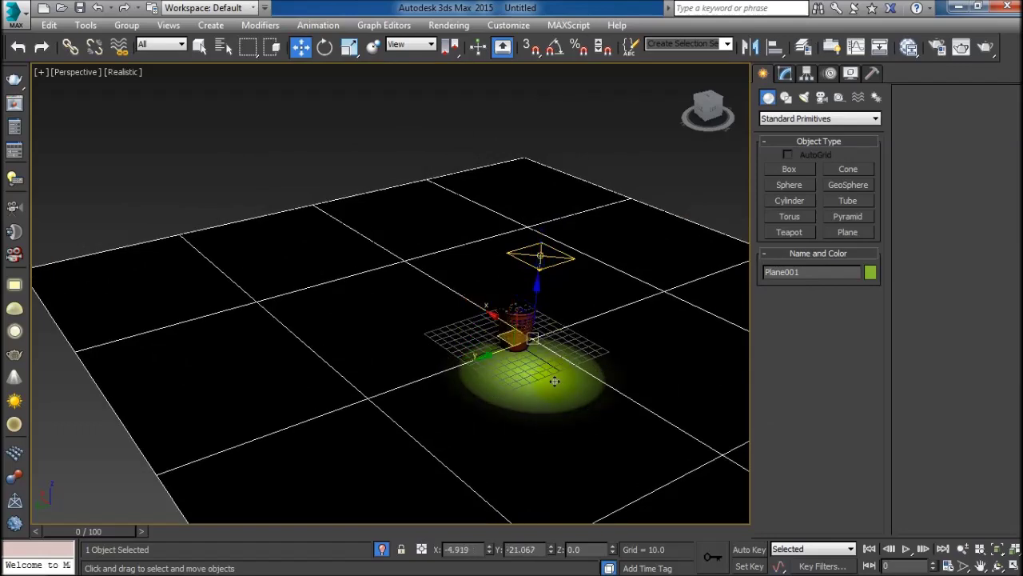
Centre the basket in the view and render the scene with V-Ray.
{"action": "scroll", "coordinate": [514, 340], "scroll_direction": "up", "scroll_amount": 2}
{"action": "scroll", "coordinate": [527, 375], "scroll_direction": "up", "scroll_amount": 4}
{"action": "scroll", "coordinate": [560, 368], "scroll_direction": "up", "scroll_amount": 3}
{"action": "mouse_move", "coordinate": [564, 369]}
{"action": "middle_mouse_down"}
{"action": "mouse_move", "coordinate": [493, 360]}
{"action": "mouse_move", "coordinate": [407, 407]}
{"action": "mouse_move", "coordinate": [384, 479]}
{"action": "mouse_move", "coordinate": [402, 463]}
{"action": "middle_mouse_up"}
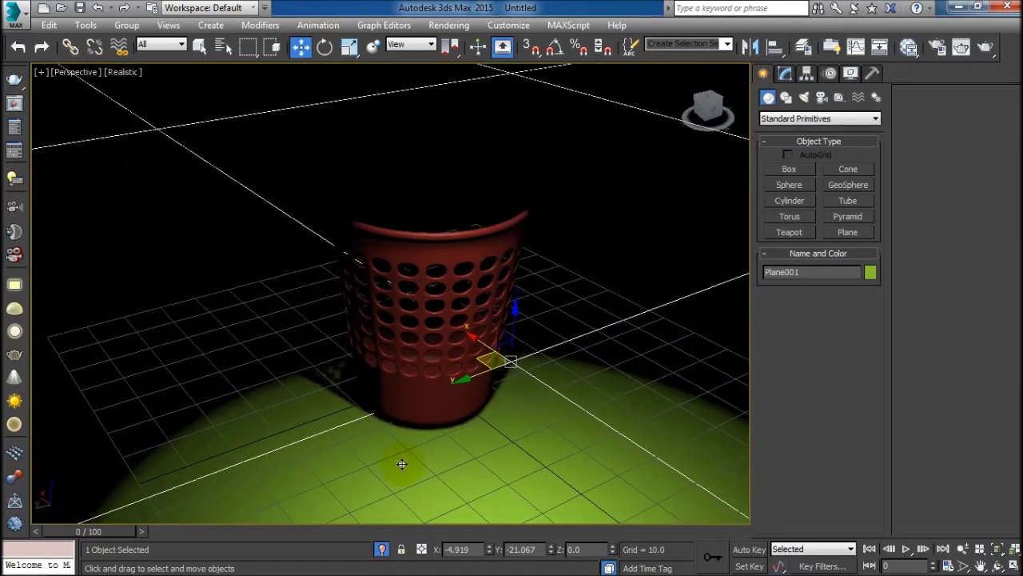
{"action": "key", "text": "shift+q"}
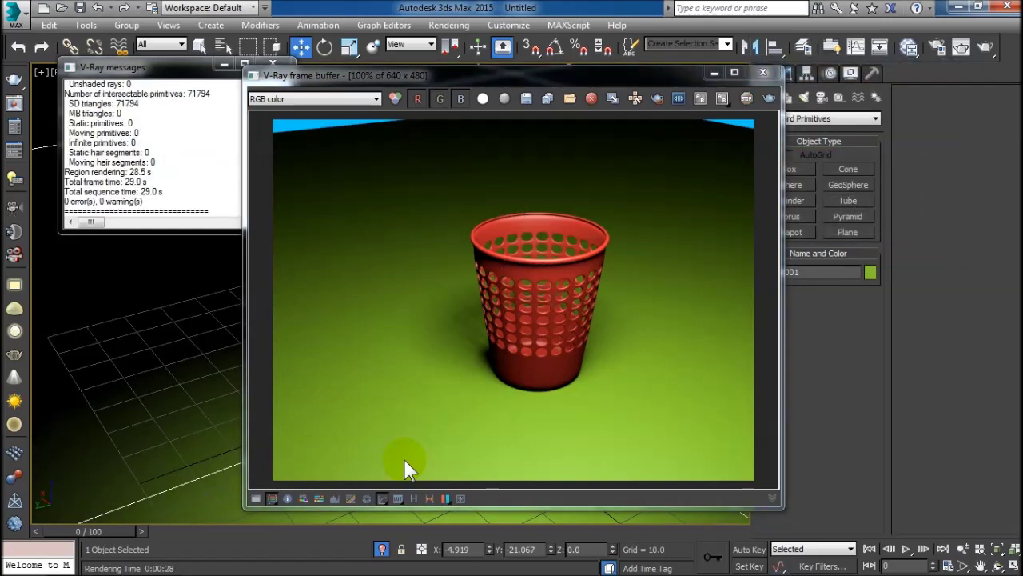
Close the V-Ray frame buffer and log, frame the basket closer, and start a new render.
{"action": "left_click", "coordinate": [762, 72]}
{"action": "left_click", "coordinate": [273, 64]}
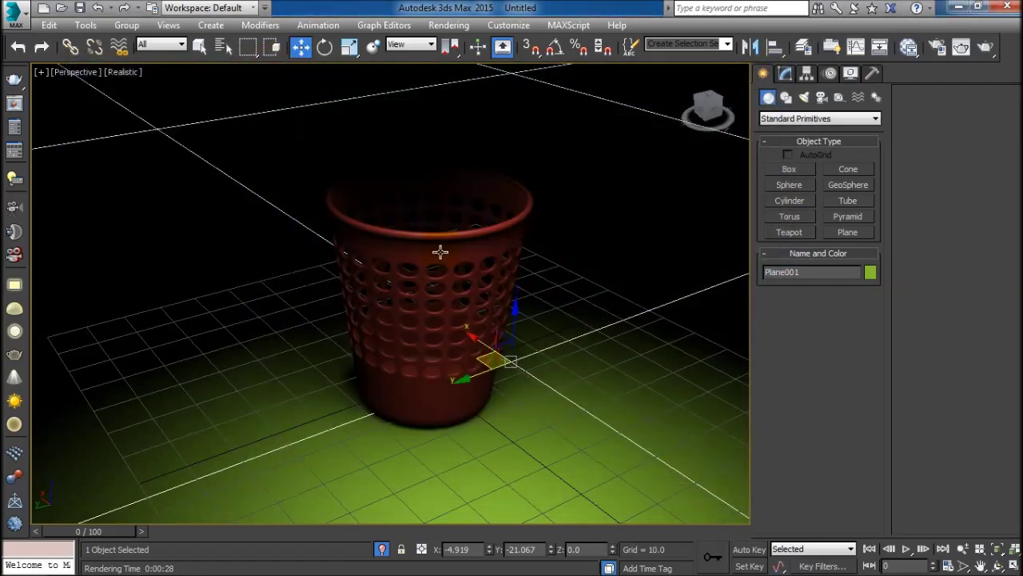
{"action": "scroll", "coordinate": [438, 250], "scroll_direction": "up", "scroll_amount": 2}
{"action": "scroll", "coordinate": [430, 248], "scroll_direction": "up", "scroll_amount": 2}
{"action": "middle_click_drag", "start_coordinate": [430, 248], "coordinate": [449, 249]}
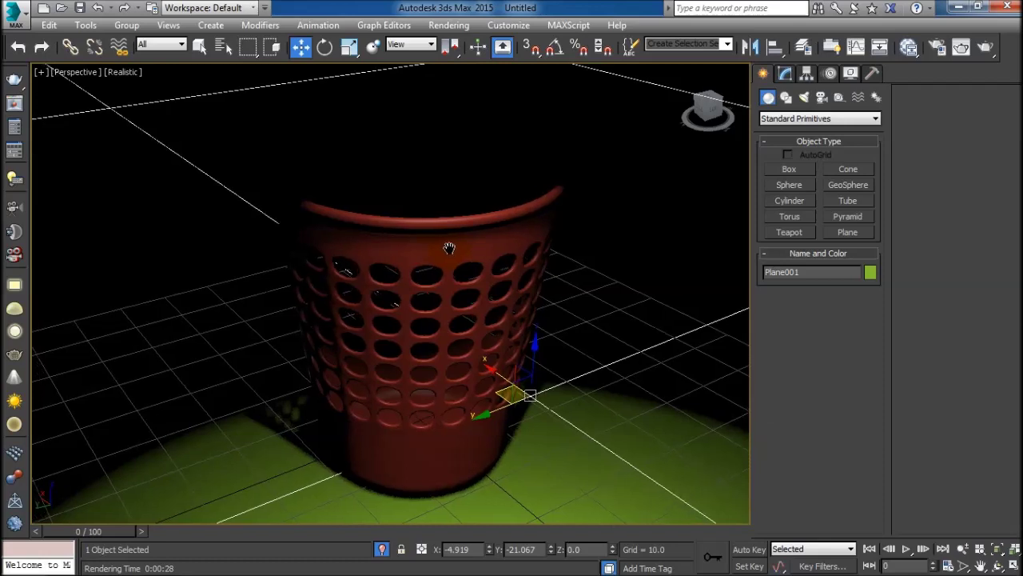
{"action": "left_click", "coordinate": [985, 47]}
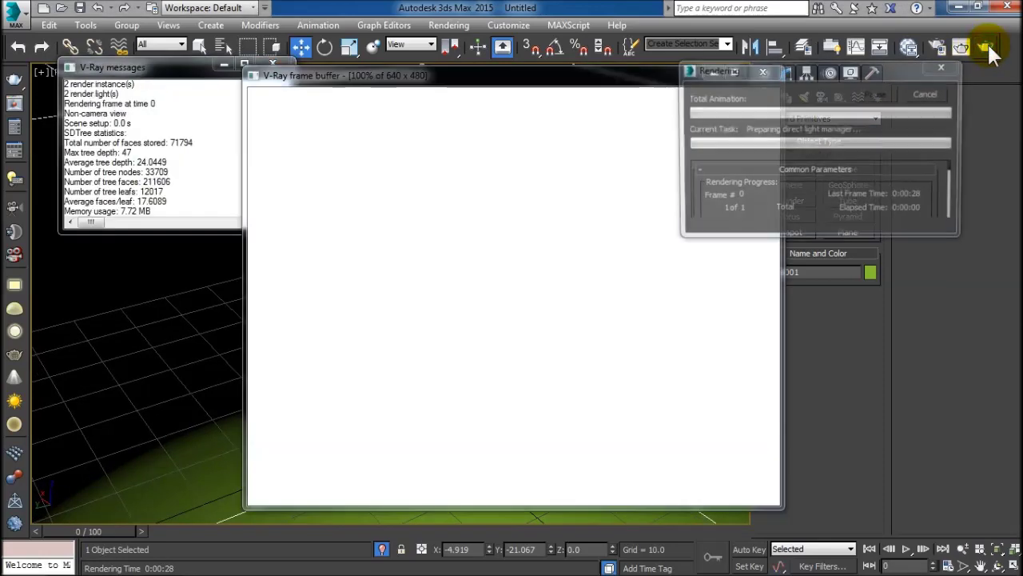